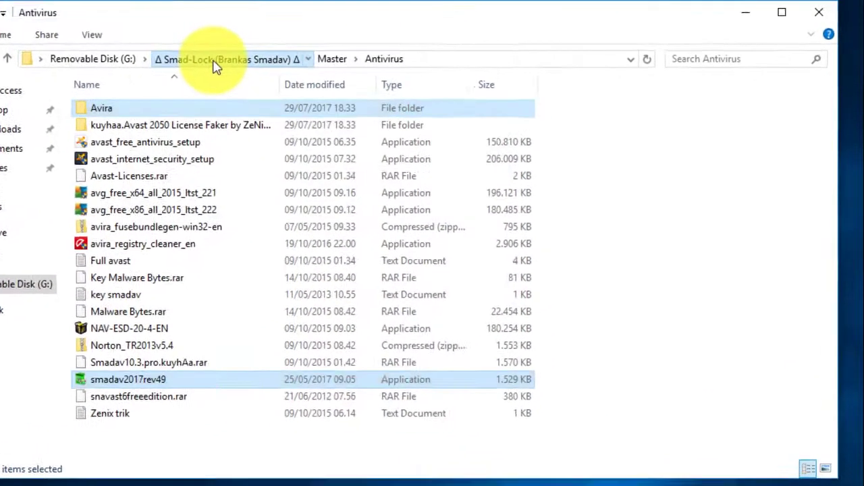
# - Copy Nero 8 Lite, office 2010 and Microsoft Office 2007 Enterprise.rar from the Smad-Lock Software folder to the desktop
pyautogui.click(351, 46)
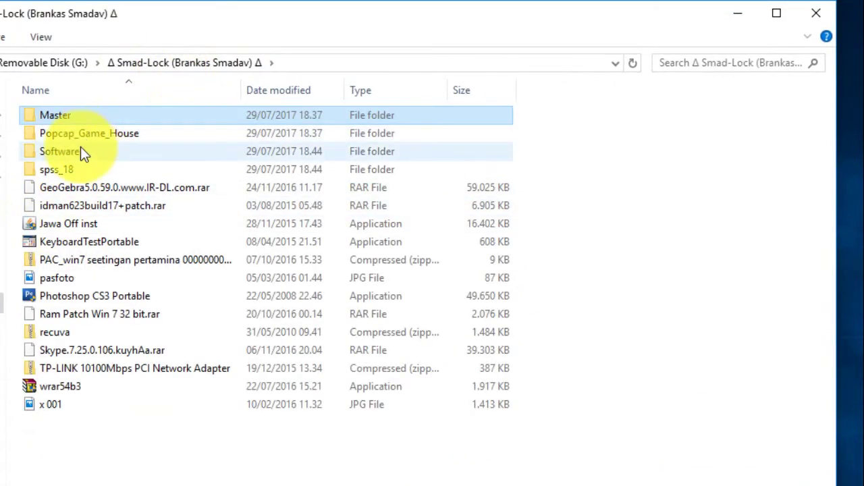
pyautogui.doubleClick(79, 150)
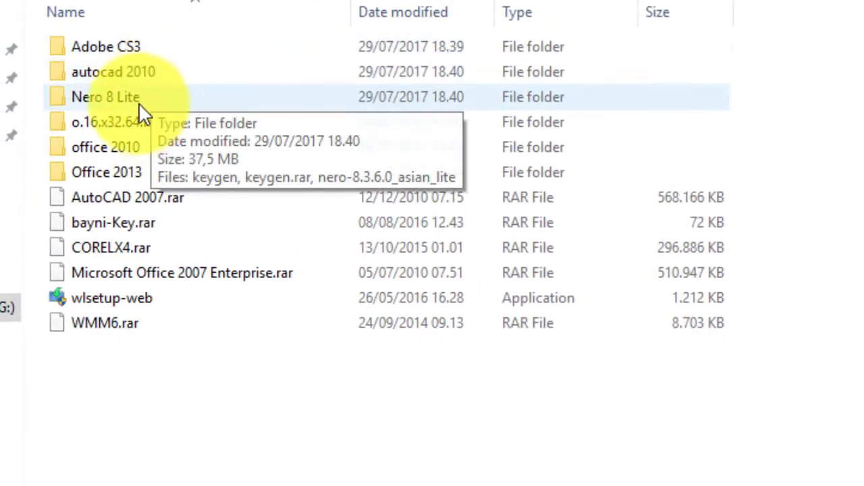
pyautogui.click(135, 100)
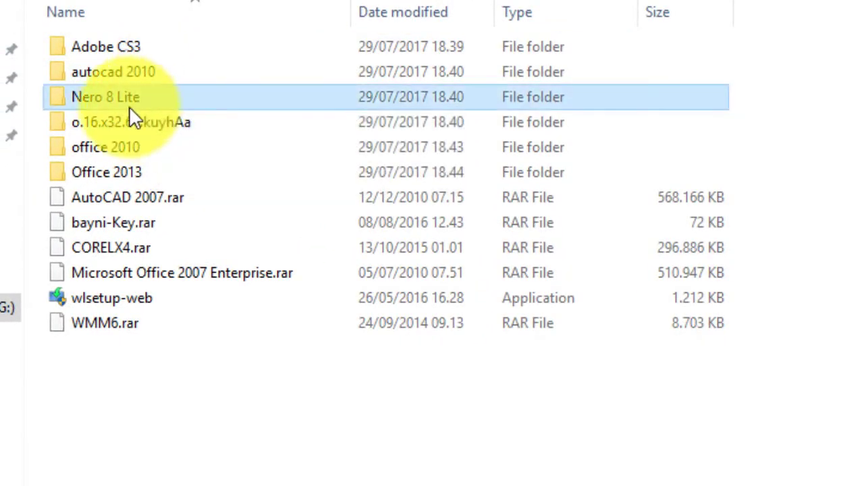
pyautogui.keyDown('ctrl'); pyautogui.click(118, 151); pyautogui.keyUp('ctrl')
pyautogui.keyDown('ctrl'); pyautogui.click(99, 267); pyautogui.keyUp('ctrl')
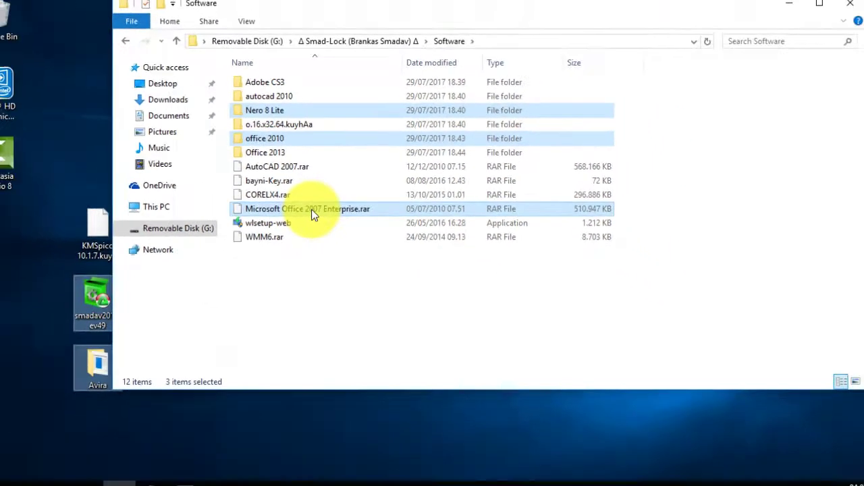
pyautogui.moveTo(240, 255); pyautogui.dragTo(863, 485)
pyautogui.moveTo(776, 440); pyautogui.dragTo(778, 378)
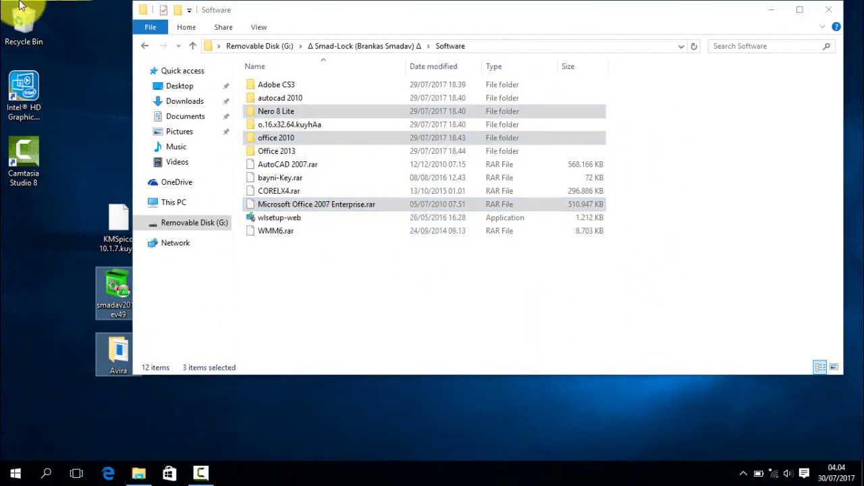
# - Copy idman623build17+patch.rar and the Nitro kampungunduh.blogspot.com folder from the Smad-Lock Master folder to the desktop
pyautogui.click(359, 47)
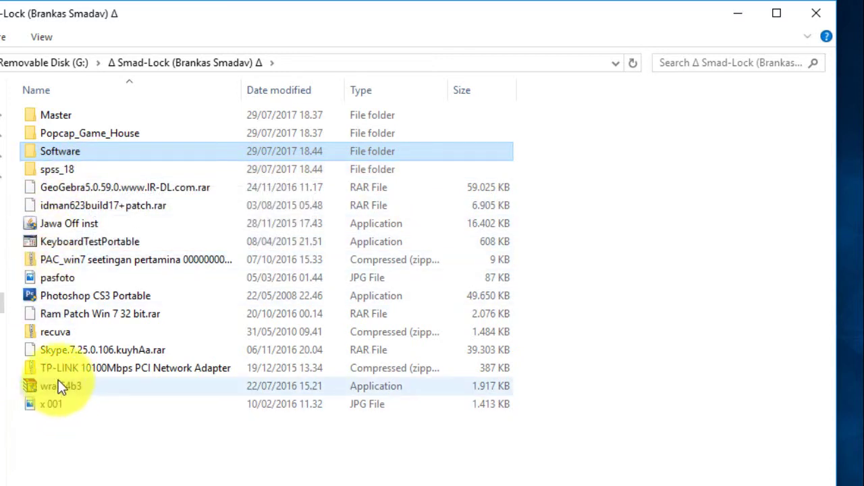
pyautogui.doubleClick(68, 118)
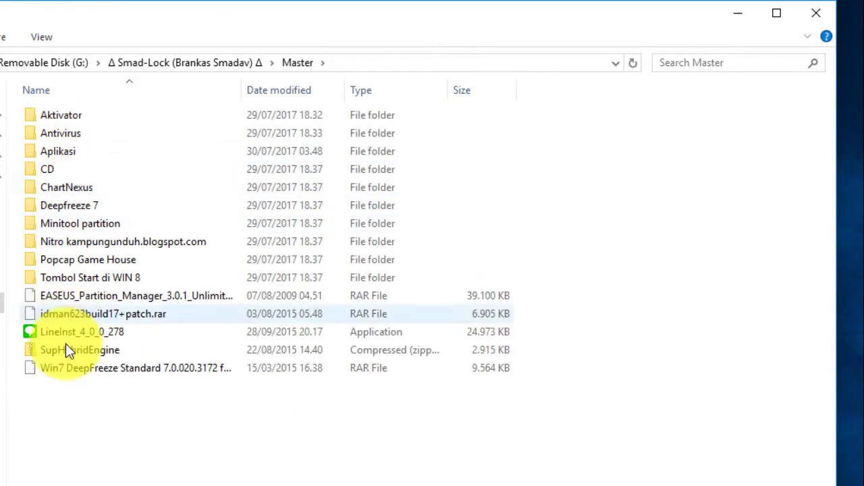
pyautogui.moveTo(81, 317); pyautogui.dragTo(252, 368)
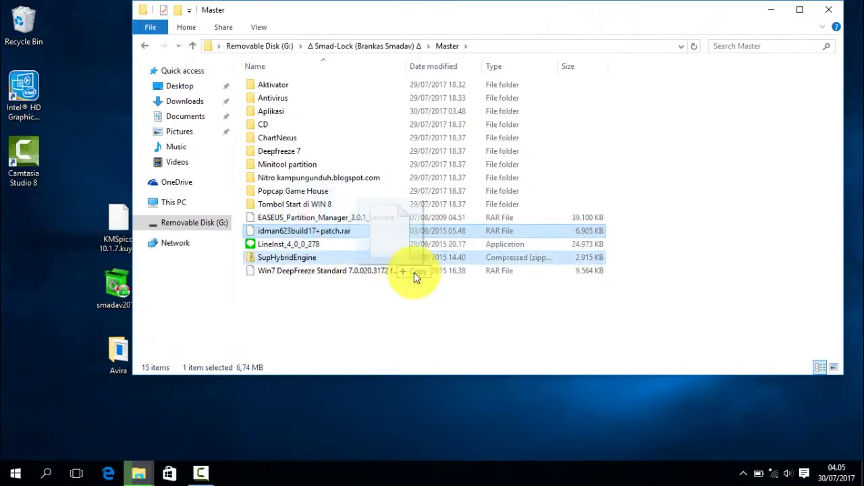
pyautogui.moveTo(414, 272); pyautogui.dragTo(778, 424)
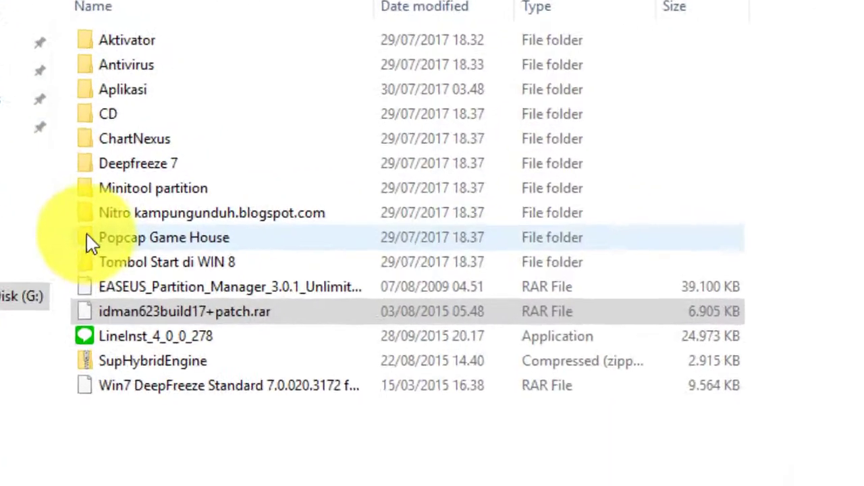
pyautogui.click(283, 191)
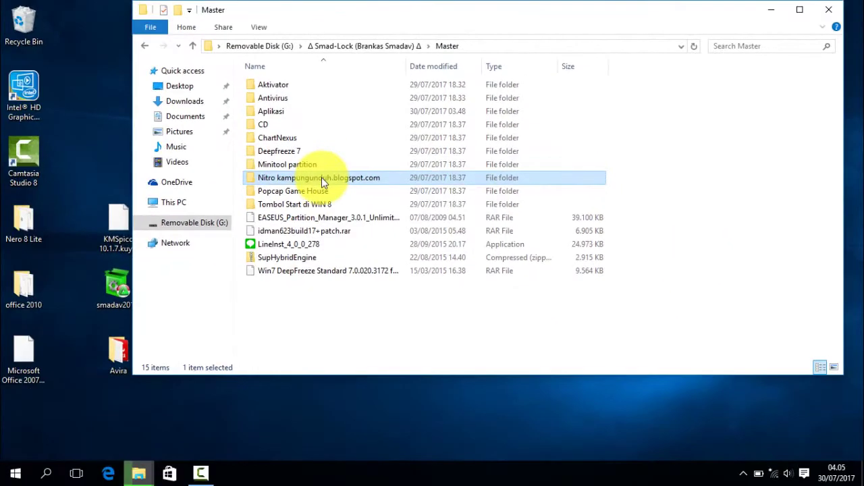
pyautogui.moveTo(322, 183); pyautogui.dragTo(788, 434)
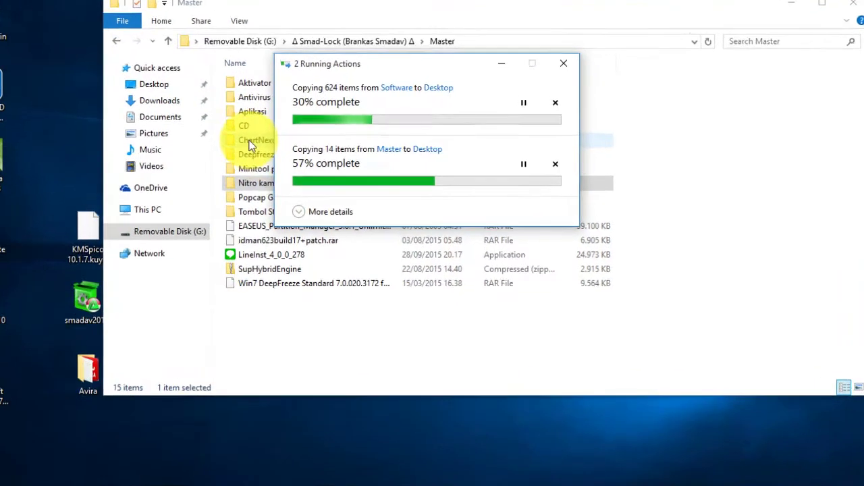
# - In Master's Aplikasi folder, select AdbeRdr11002_en_US, ccsetup406, Cyberlinx YOUCAMW5, Firefox Setup 26.0, flashplayer11-9_install_win_pi, gom player.rar and Google.Chrome.v37.0.2062.94.Stable
pyautogui.click(250, 141)
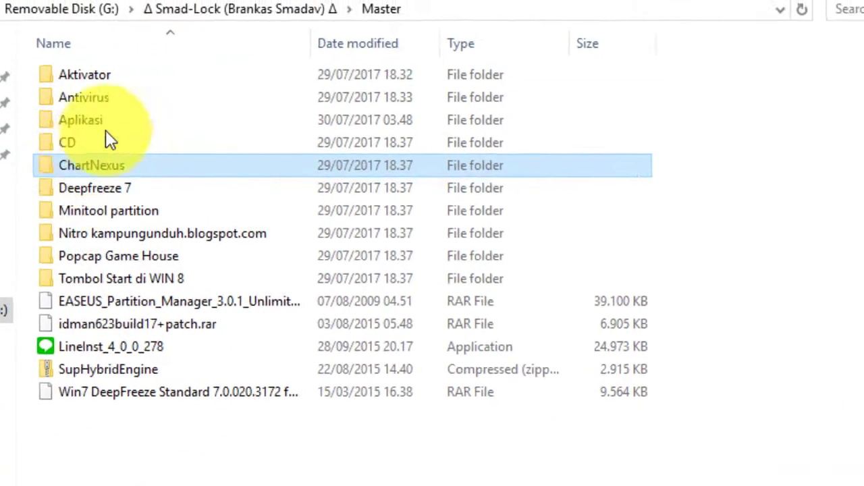
pyautogui.doubleClick(108, 119)
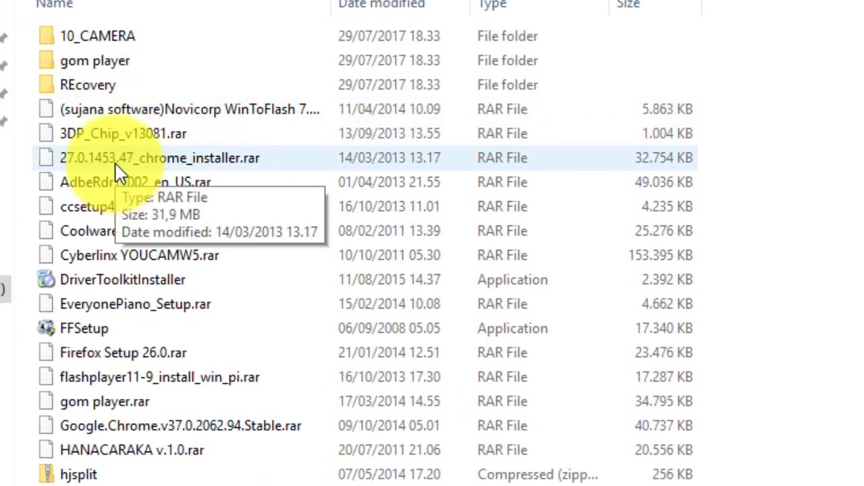
pyautogui.click(112, 182)
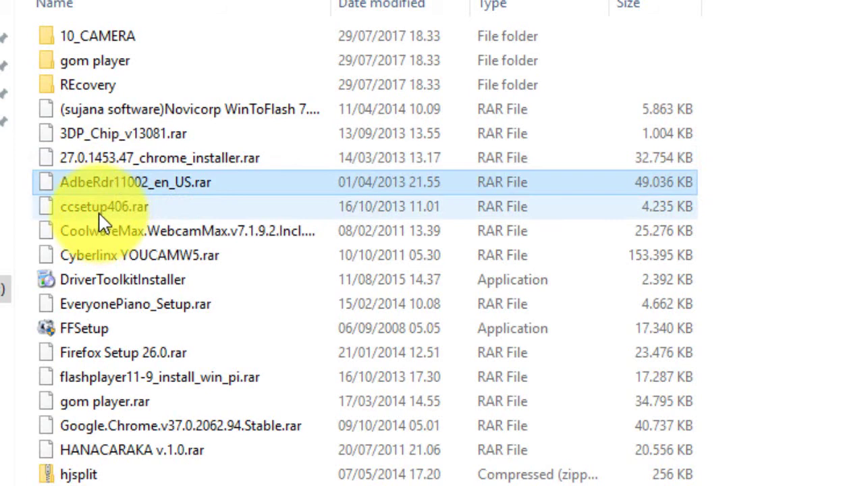
pyautogui.keyDown('ctrl'); pyautogui.click(99, 214); pyautogui.keyUp('ctrl')
pyautogui.keyDown('ctrl'); pyautogui.click(87, 252); pyautogui.keyUp('ctrl')
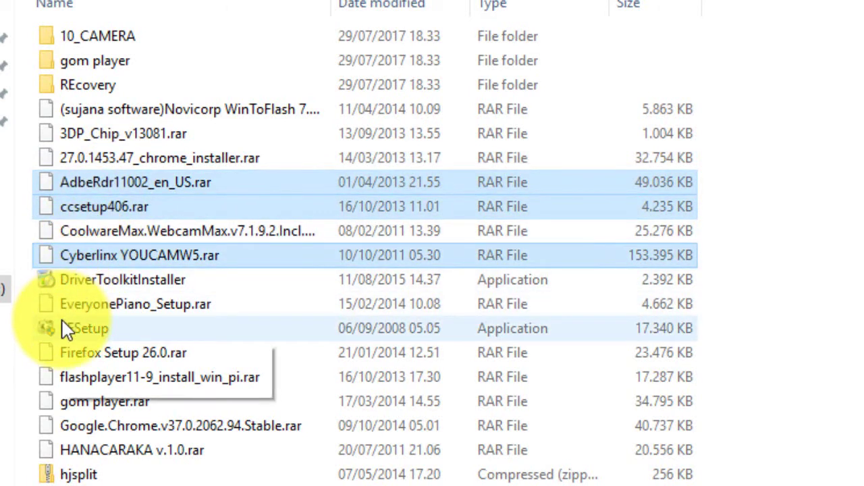
pyautogui.keyDown('ctrl'); pyautogui.click(72, 351); pyautogui.keyUp('ctrl')
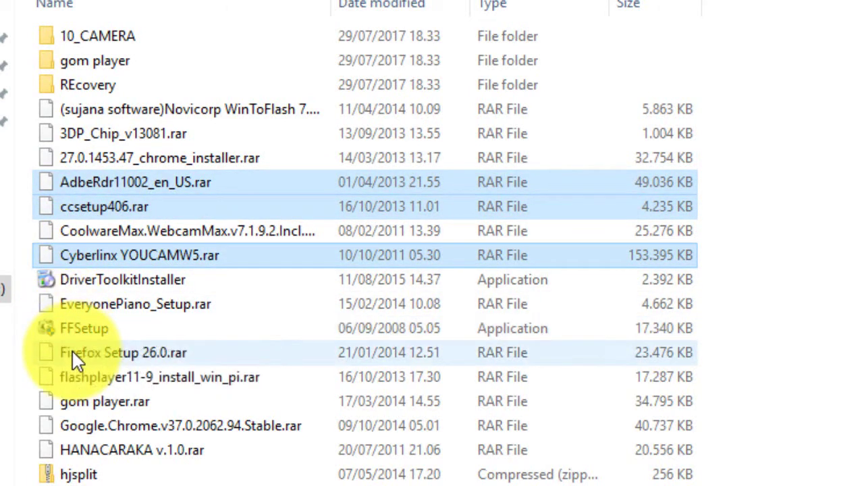
pyautogui.keyDown('ctrl'); pyautogui.click(74, 376); pyautogui.keyUp('ctrl')
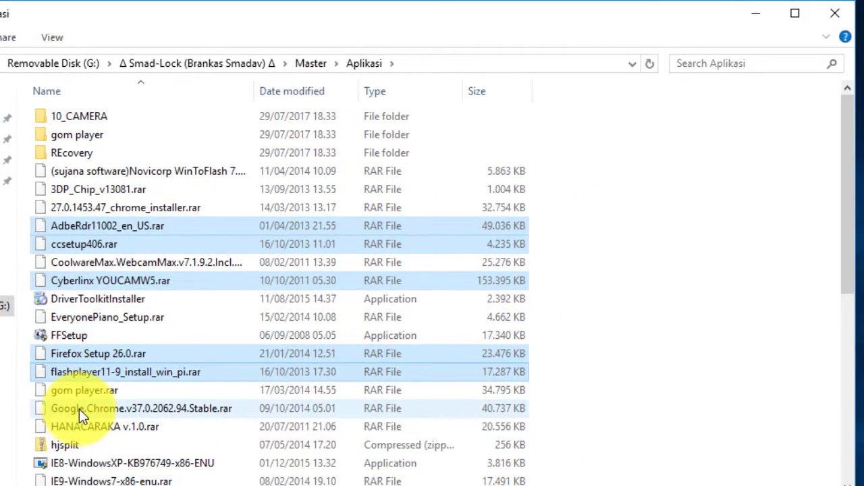
pyautogui.keyDown('ctrl'); pyautogui.click(81, 421); pyautogui.keyUp('ctrl')
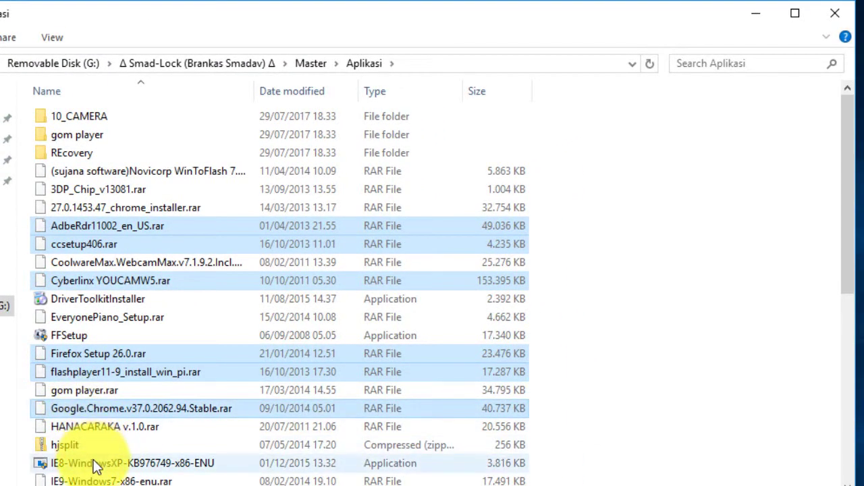
pyautogui.keyDown('ctrl'); pyautogui.click(327, 391); pyautogui.keyUp('ctrl')
# - Add K-Lite_Codec_Pack_990_Full, vlc-2.0.6-win32, Winamp.Pro.5.666 and WinRAR 5.40.kuyhAa to the selection and copy all selected files to the desktop
pyautogui.moveTo(849, 267); pyautogui.dragTo(854, 465)
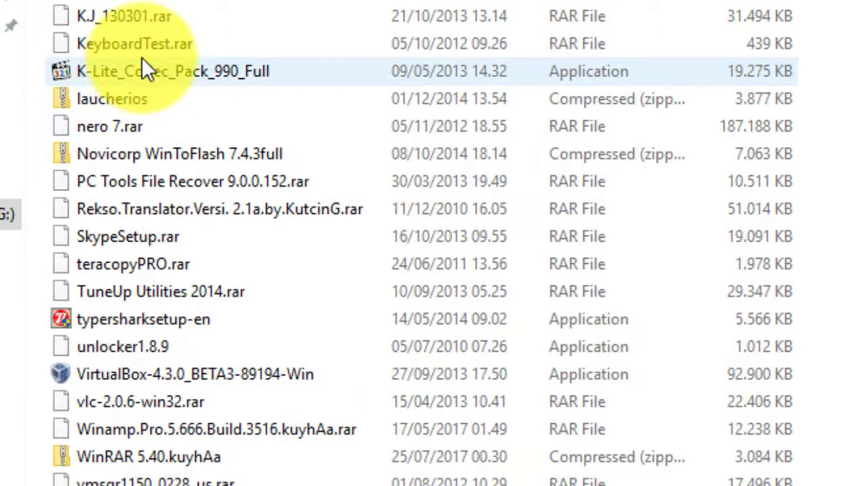
pyautogui.click(123, 115)
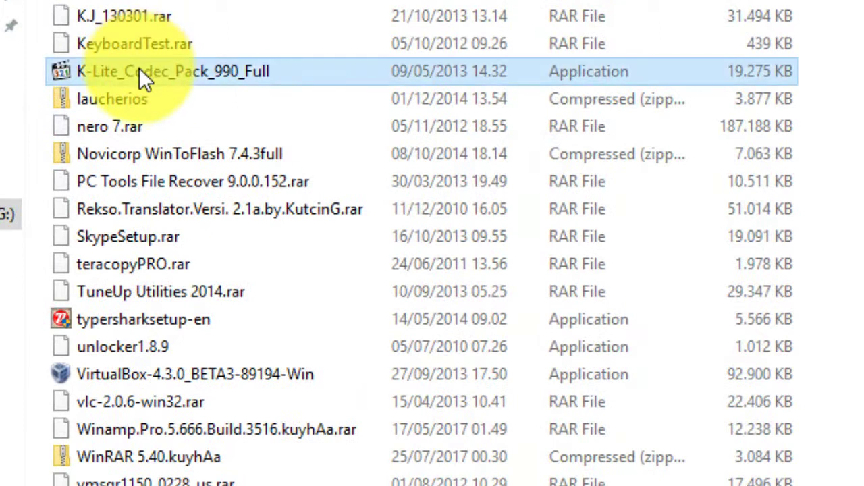
pyautogui.keyDown('ctrl'); pyautogui.click(105, 399); pyautogui.keyUp('ctrl')
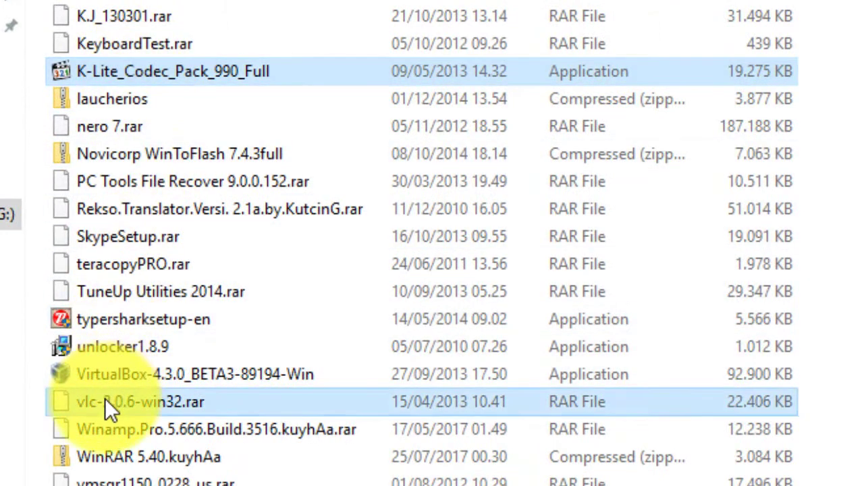
pyautogui.keyDown('ctrl'); pyautogui.click(100, 427); pyautogui.keyUp('ctrl')
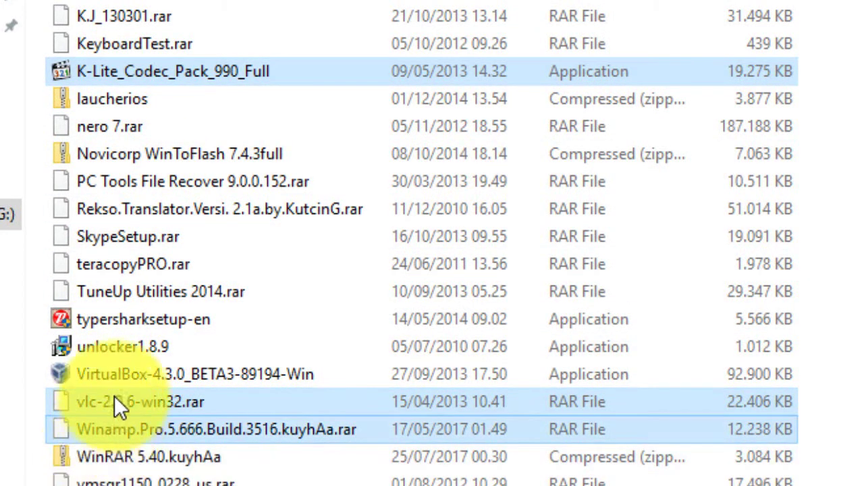
pyautogui.keyDown('ctrl'); pyautogui.click(223, 457); pyautogui.keyUp('ctrl')
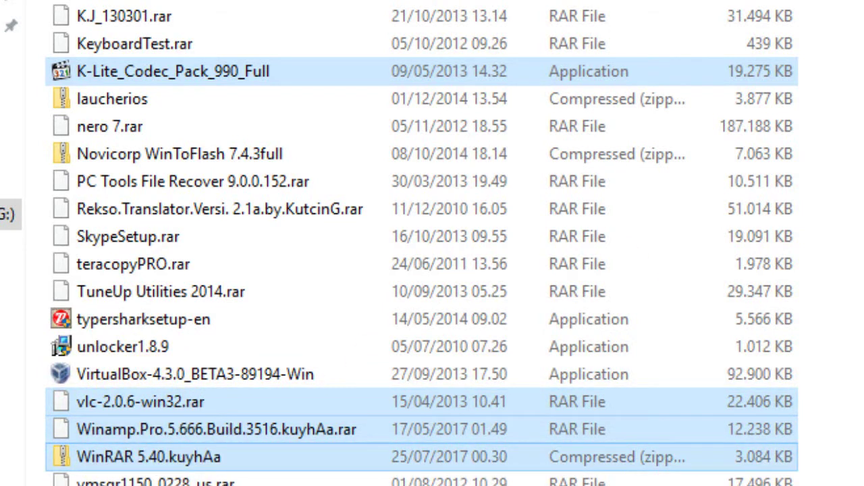
pyautogui.scroll(4, 422, 243)
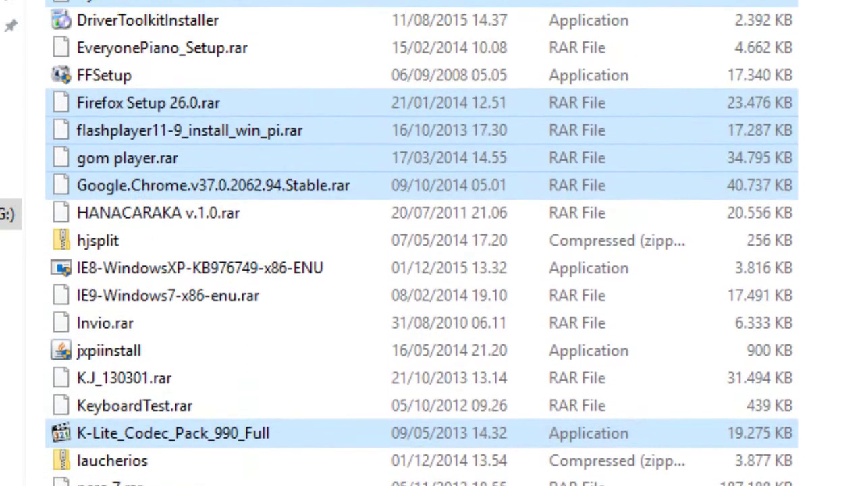
pyautogui.scroll(2, 422, 243)
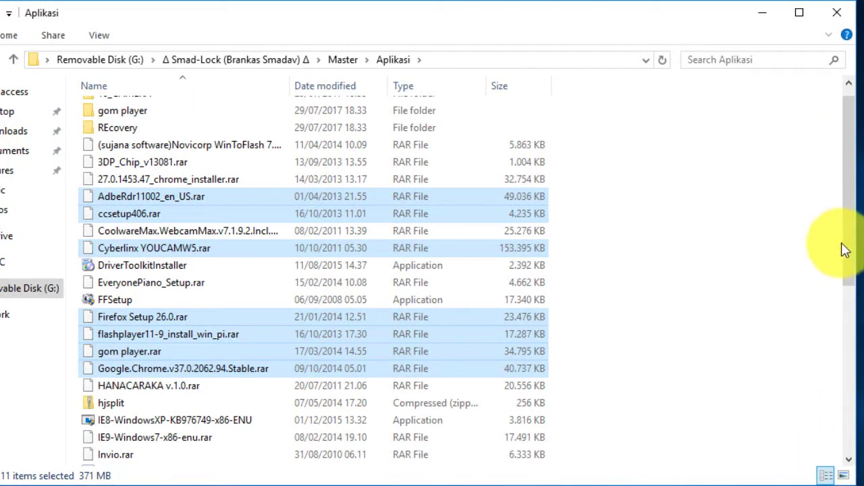
pyautogui.moveTo(854, 247); pyautogui.dragTo(856, 341)
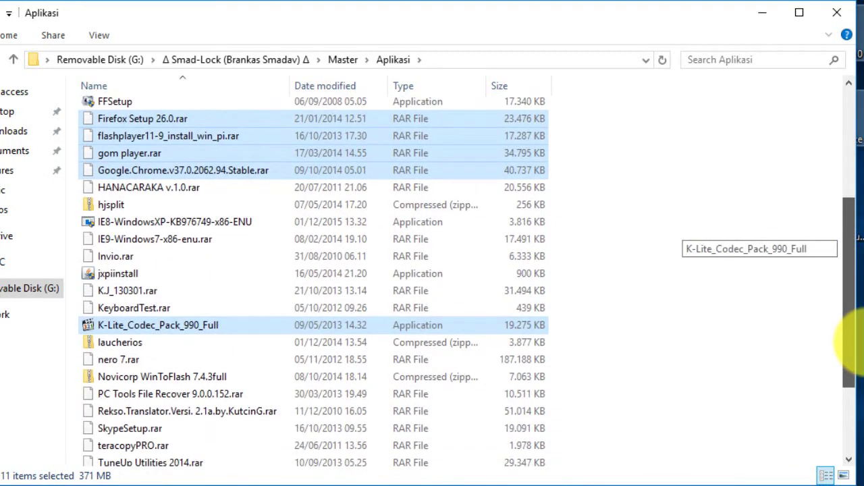
pyautogui.moveTo(856, 341)
pyautogui.mouseDown()
pyautogui.moveTo(849, 365)
pyautogui.moveTo(851, 290)
pyautogui.moveTo(855, 341)
pyautogui.mouseUp()
pyautogui.moveTo(415, 135); pyautogui.dragTo(774, 485)
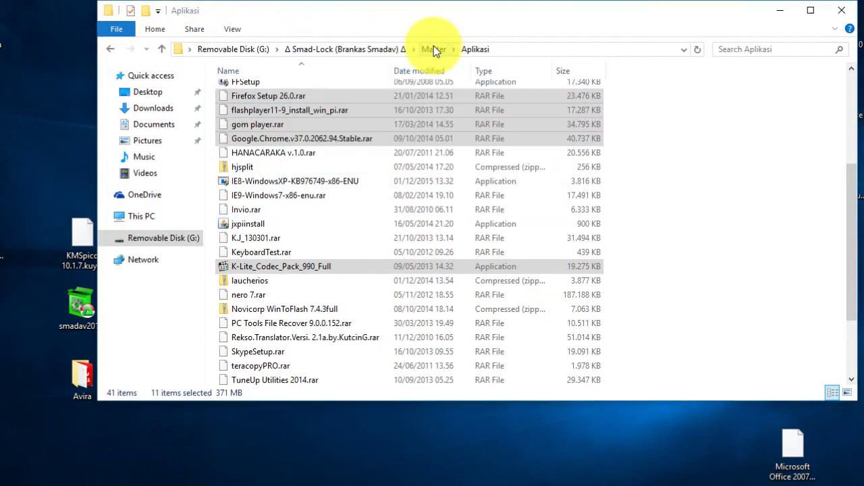
pyautogui.click(433, 49)
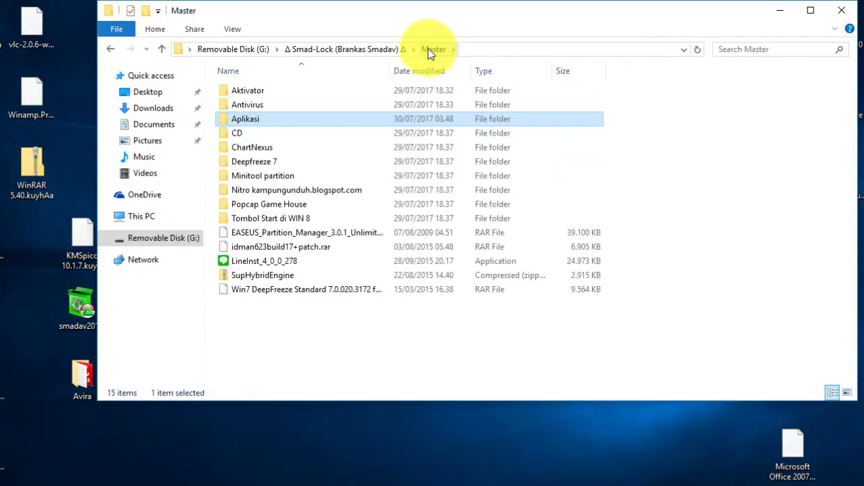
pyautogui.click(776, 14)
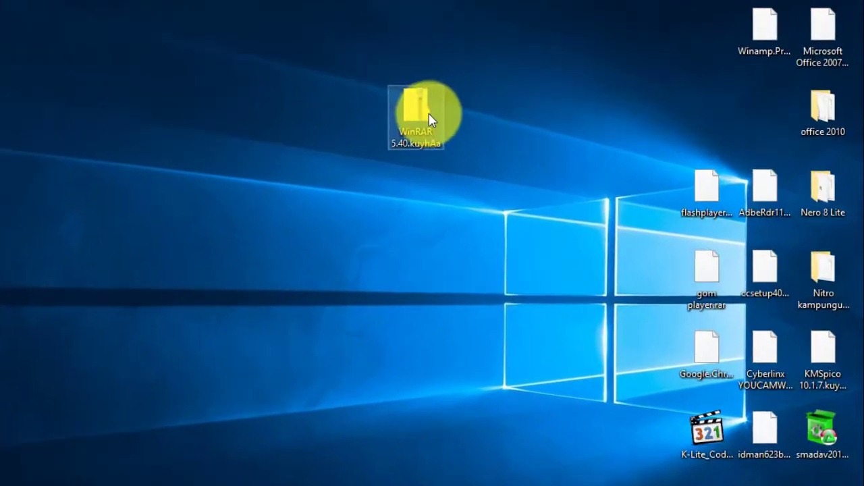
# - Extract the WinRAR 5.40.kuyhAa zip archive into a folder of the same name on the desktop
pyautogui.rightClick(510, 102)
pyautogui.click(257, 217)
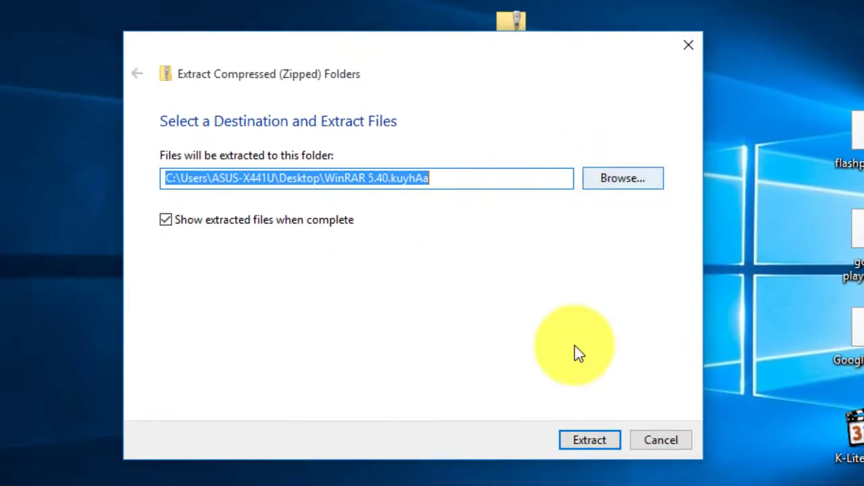
pyautogui.click(594, 440)
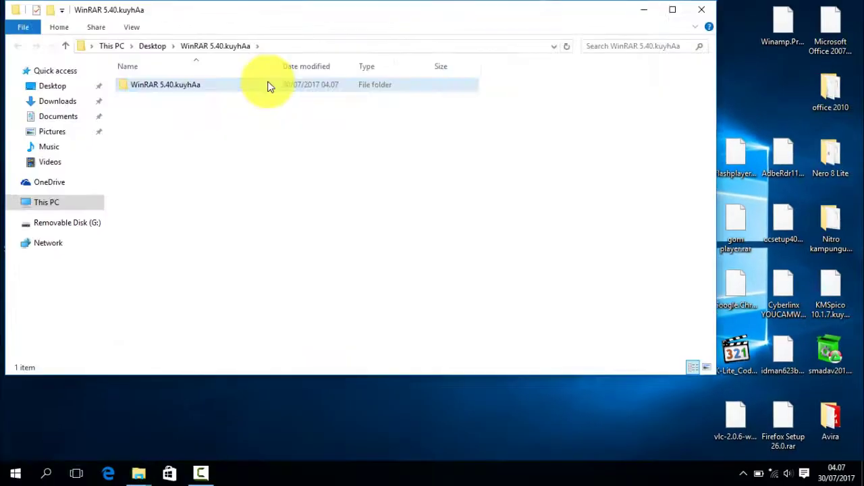
# - Run Silent installation (ENG) from the extracted WinRAR 5.40.kuyhAa folder to install WinRAR, and close the folder window
pyautogui.doubleClick(270, 85)
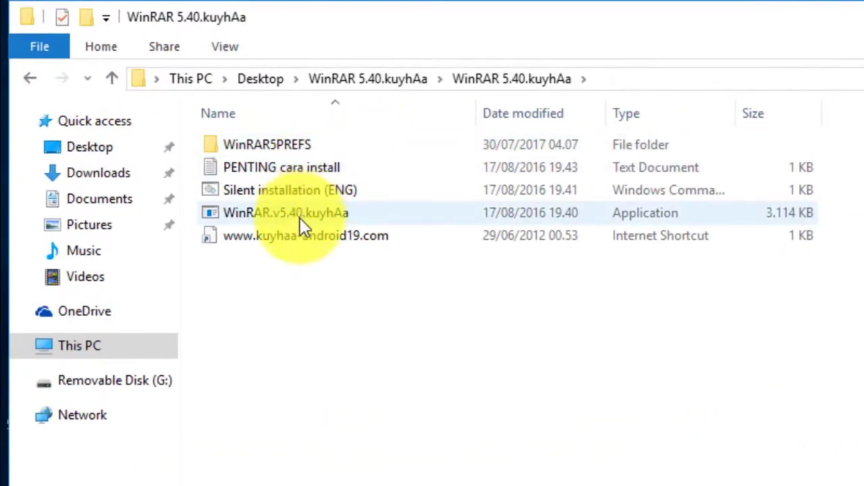
pyautogui.doubleClick(301, 199)
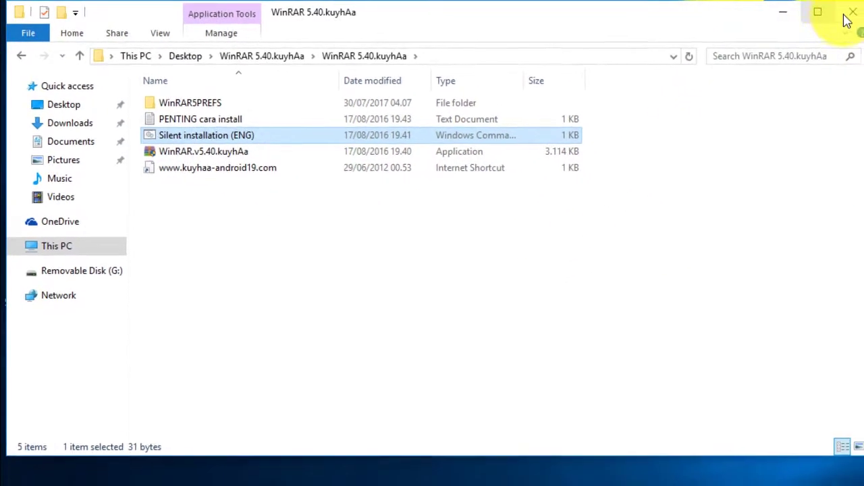
pyautogui.click(847, 20)
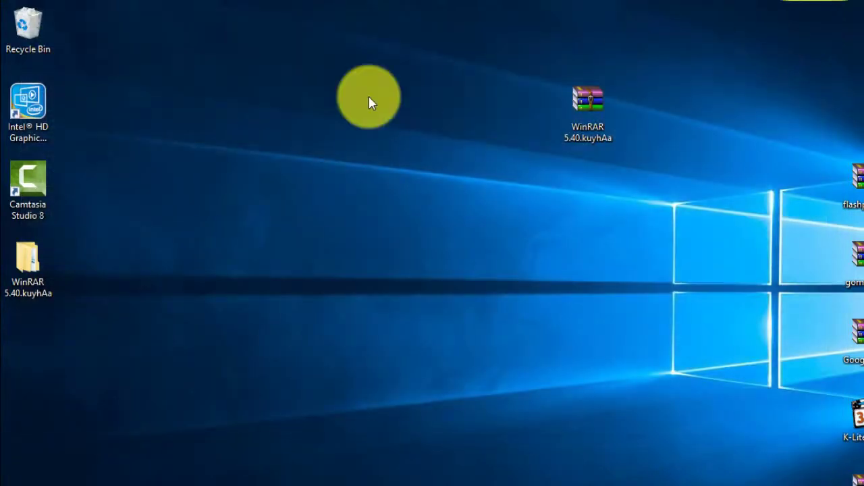
# - Move the WinRAR 5.40.kuyhAa zip archive from the desktop to the Recycle Bin
pyautogui.moveTo(582, 115); pyautogui.dragTo(42, 38)
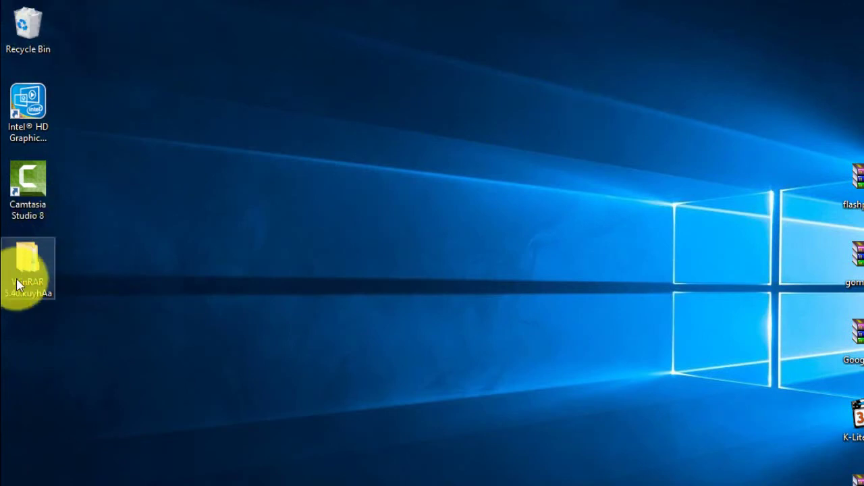
# - Move the extracted WinRAR 5.40.kuyhAa folder from the desktop to the Recycle Bin
pyautogui.moveTo(22, 284); pyautogui.dragTo(30, 42)
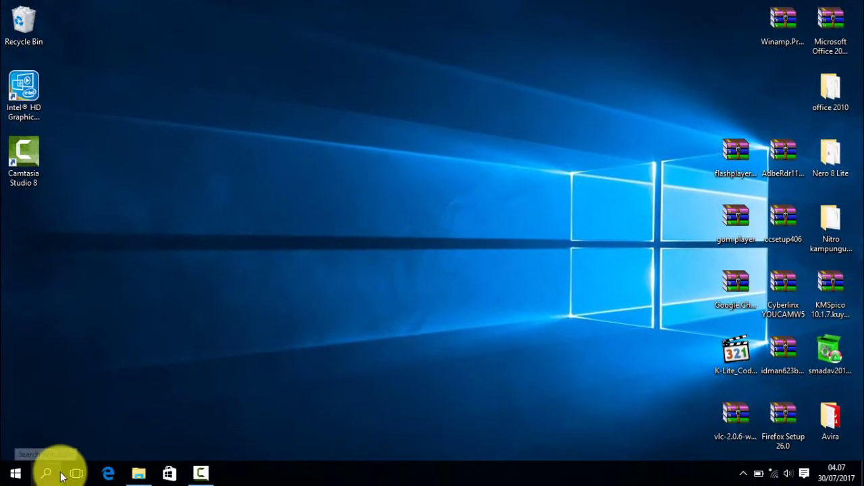
# - Open the Windows Defender settings and turn off Real-time protection and Cloud-based Protection
pyautogui.click(46, 473)
pyautogui.write('defe')
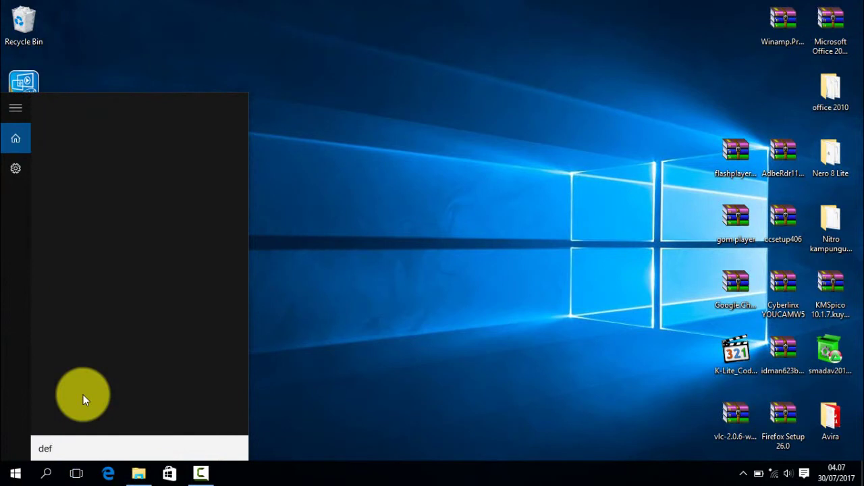
pyautogui.click(182, 172)
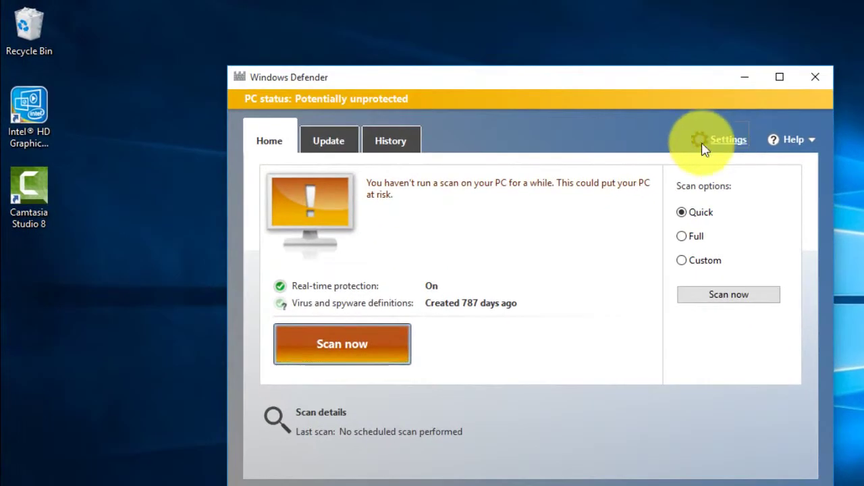
pyautogui.click(591, 113)
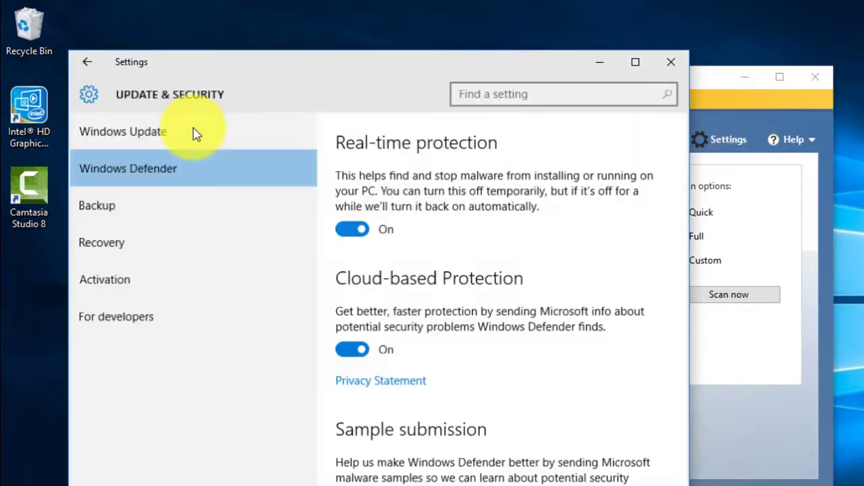
pyautogui.click(358, 348)
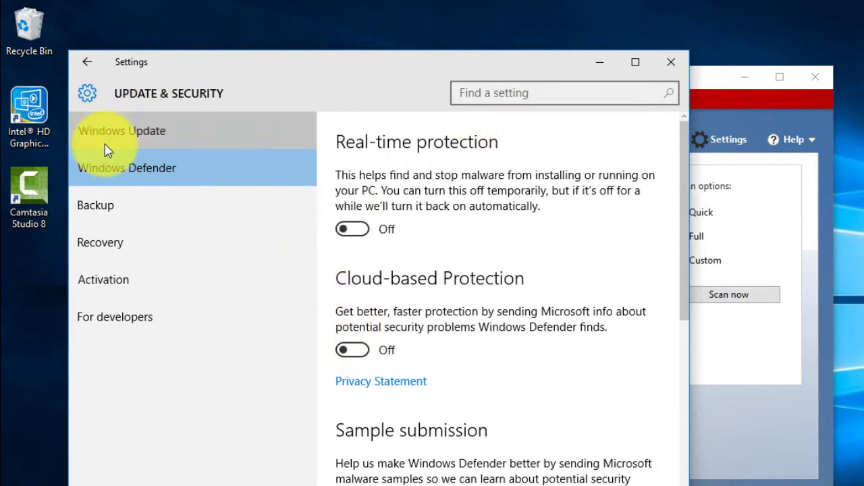
# - Set Windows Update to Notify to schedule restart with Defer upgrades enabled, and close the Settings and Windows Defender windows
pyautogui.click(107, 143)
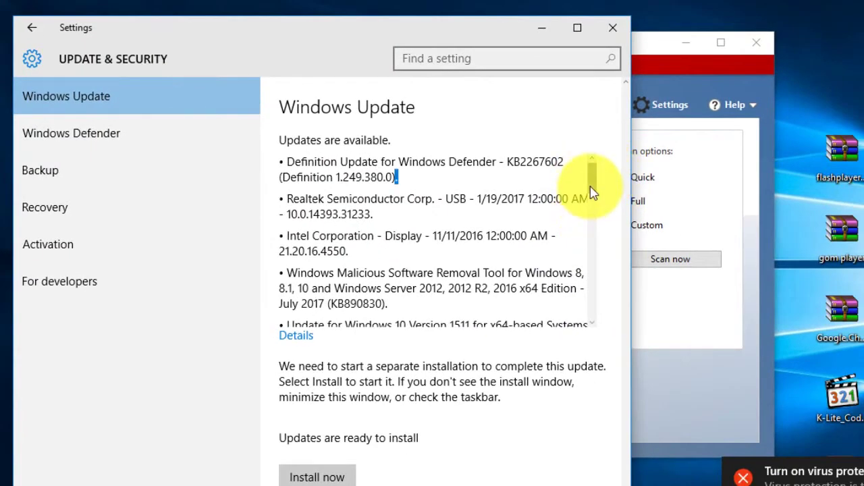
pyautogui.moveTo(591, 192); pyautogui.dragTo(592, 331)
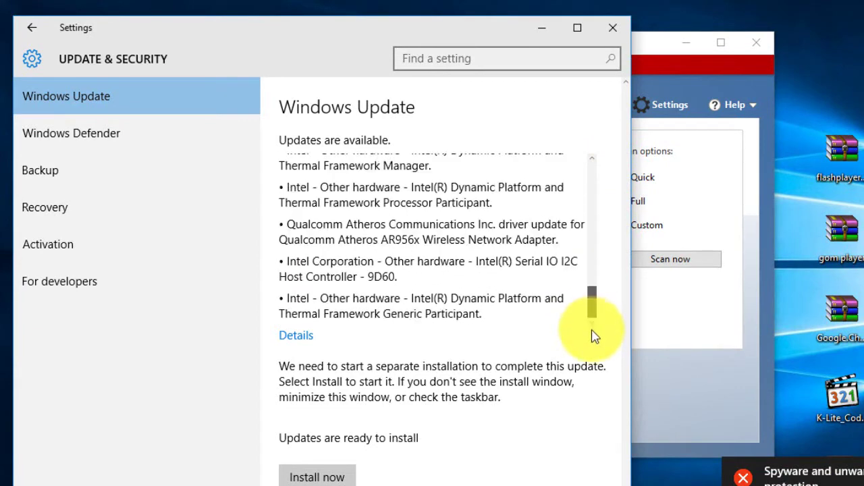
pyautogui.scroll(-2, 378, 425)
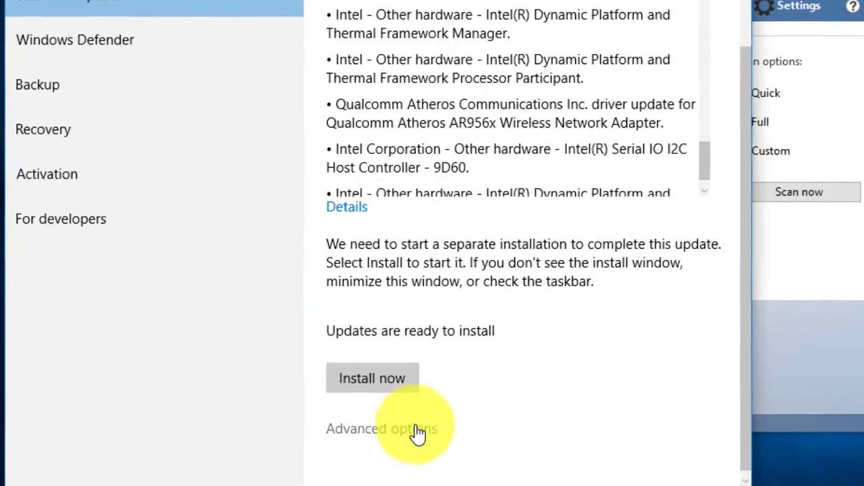
pyautogui.click(364, 449)
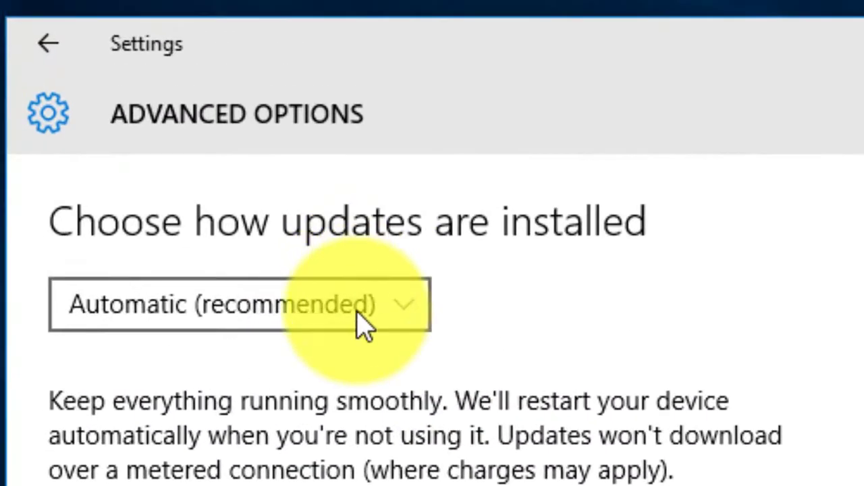
pyautogui.click(364, 327)
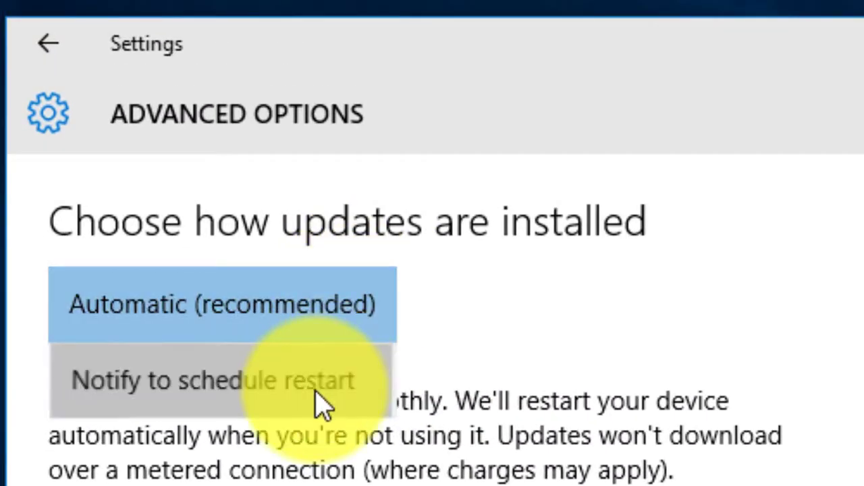
pyautogui.click(322, 399)
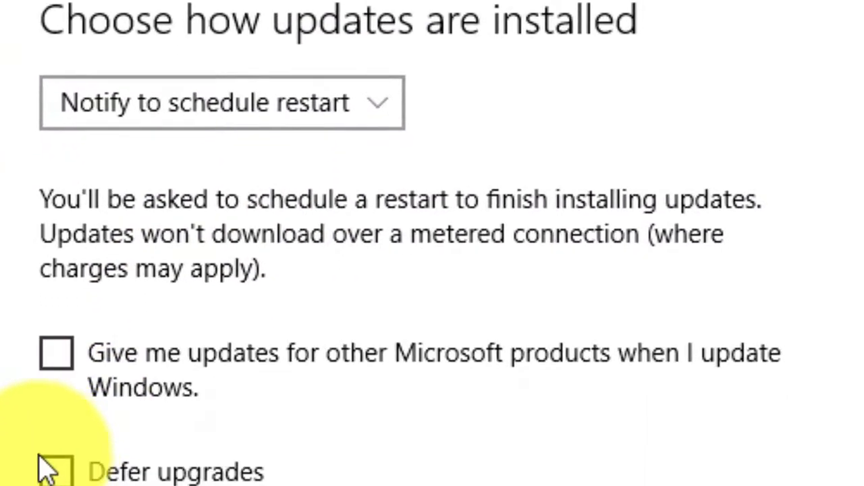
pyautogui.click(71, 471)
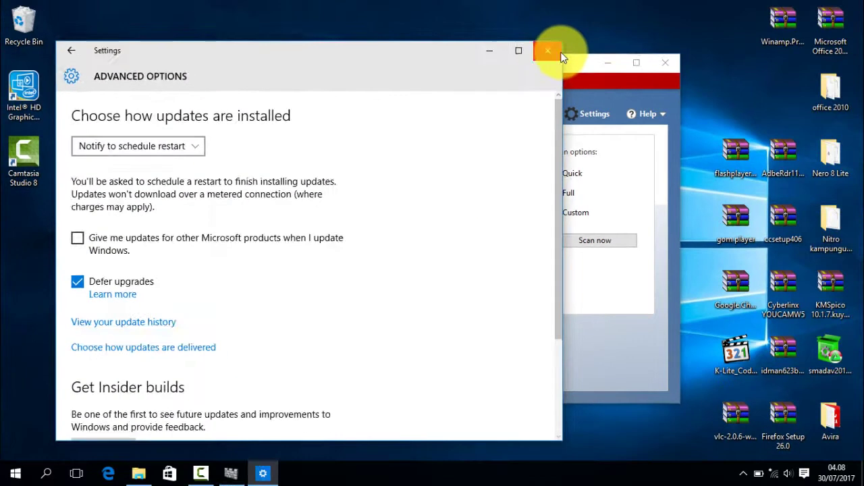
pyautogui.click(548, 51)
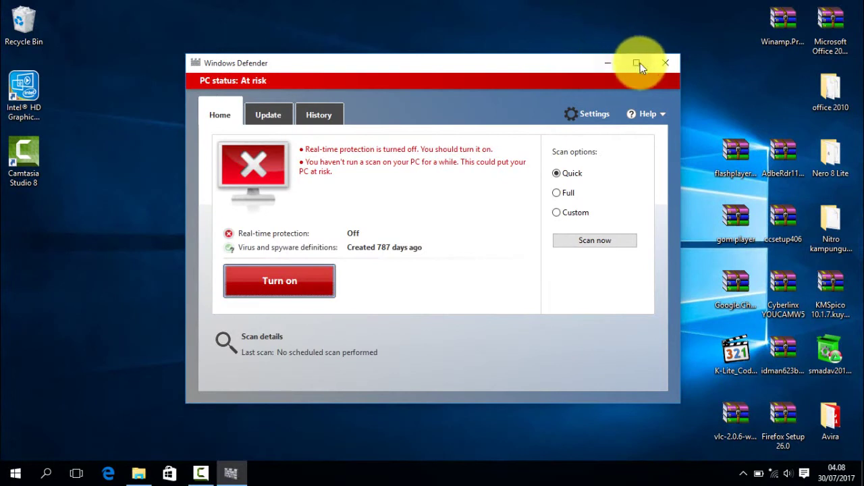
pyautogui.click(666, 64)
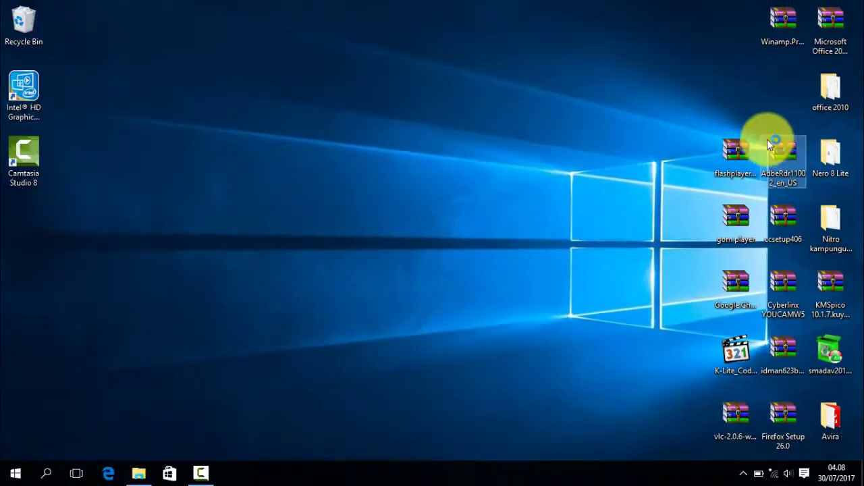
# - Install Adobe Reader XI from the AdbeRdr11002_en_US archive as the default PDF viewer, with updates checked for and installed manually
pyautogui.doubleClick(731, 162)
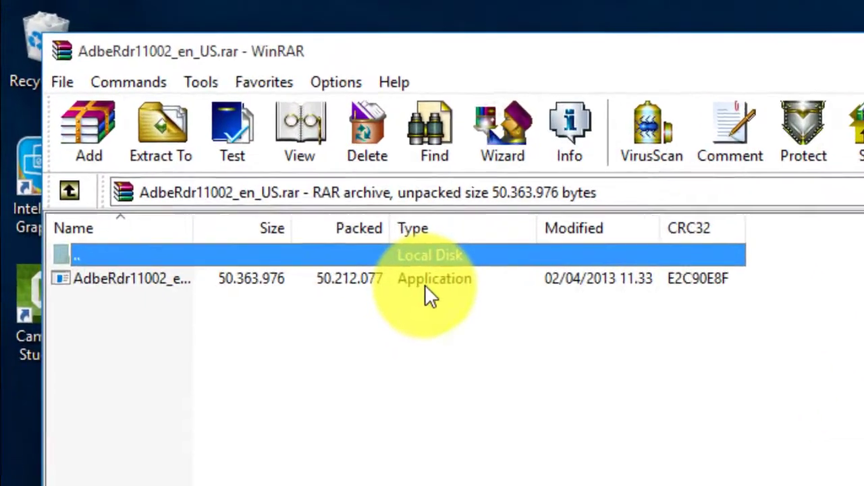
pyautogui.doubleClick(310, 204)
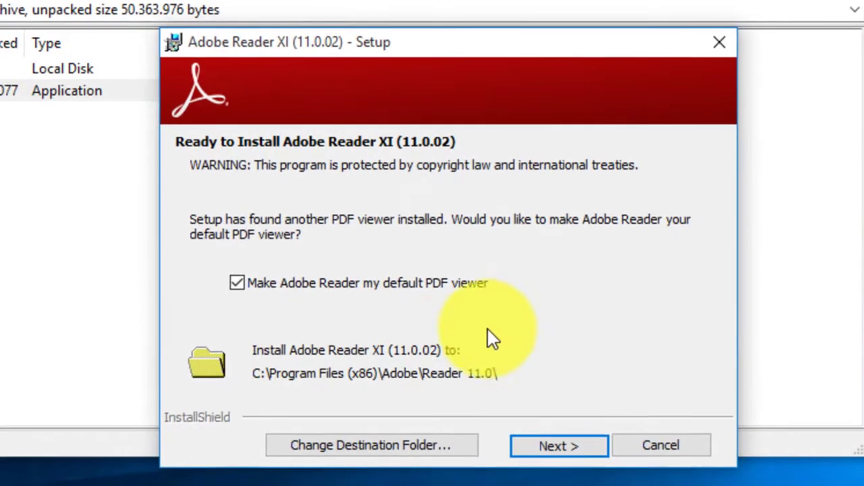
pyautogui.click(559, 448)
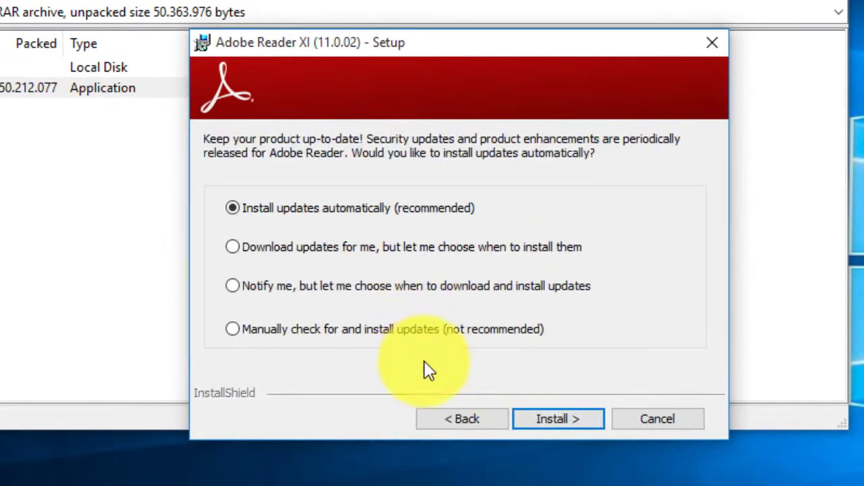
pyautogui.click(434, 332)
pyautogui.click(527, 416)
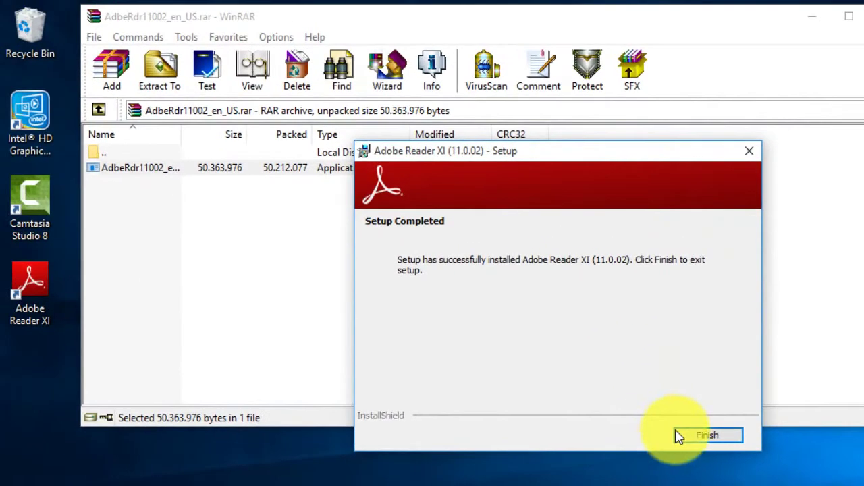
pyautogui.click(665, 428)
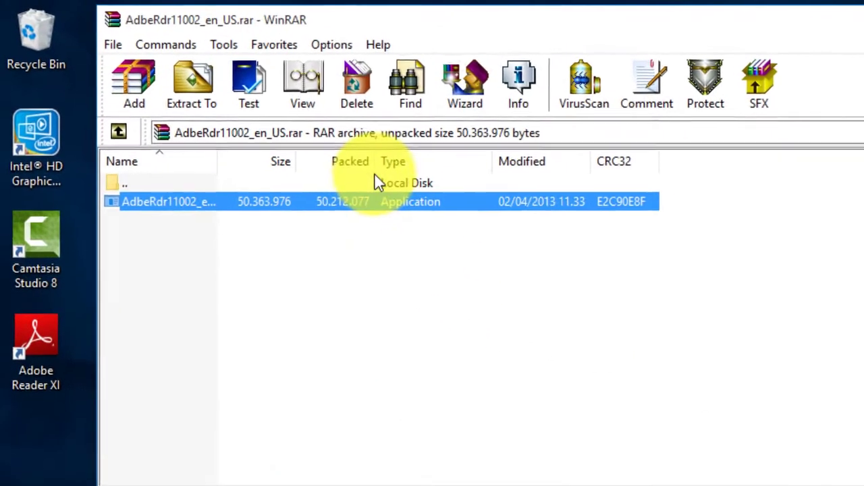
# - Start the CCleaner v4.06 setup from ccsetup406.rar in English, with automatic update checks turned off
pyautogui.doubleClick(340, 166)
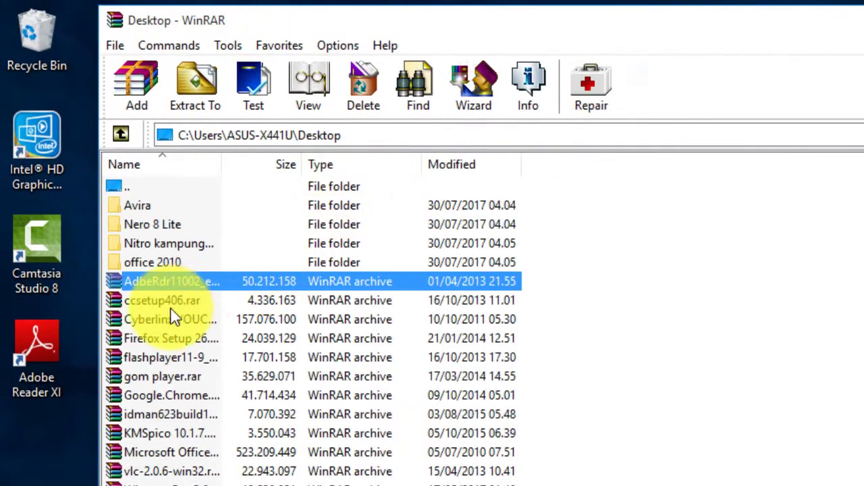
pyautogui.doubleClick(130, 300)
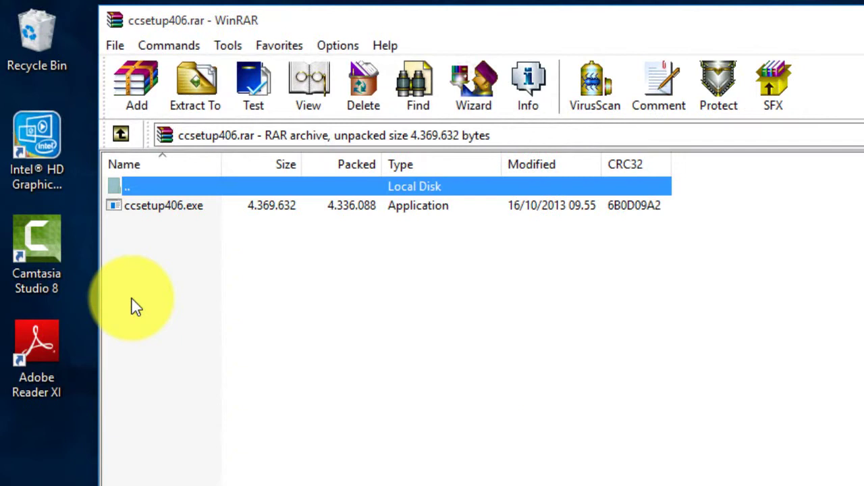
pyautogui.doubleClick(153, 212)
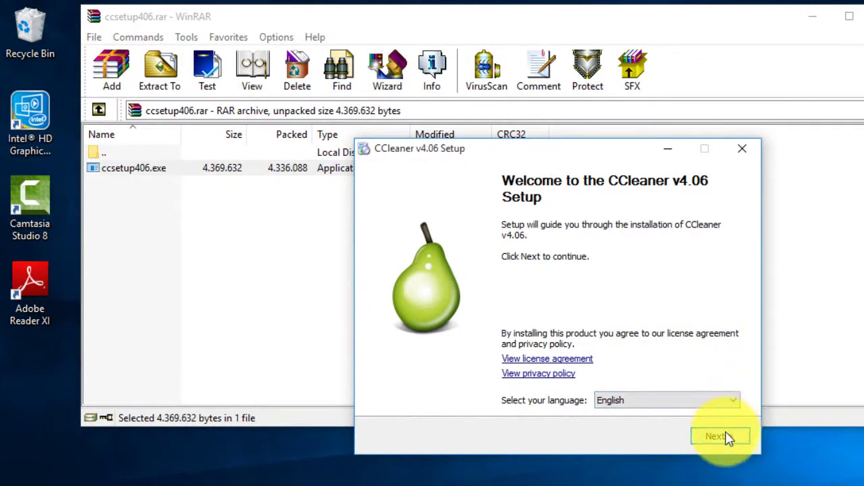
pyautogui.click(723, 436)
pyautogui.click(365, 277)
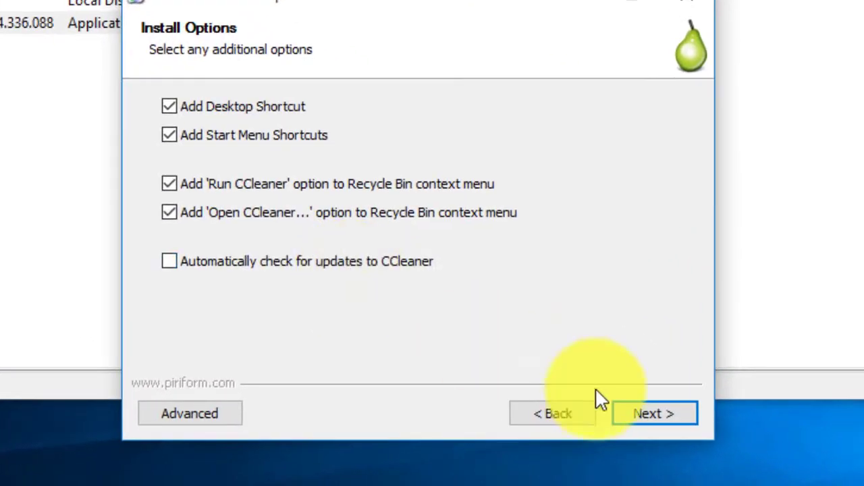
pyautogui.click(650, 409)
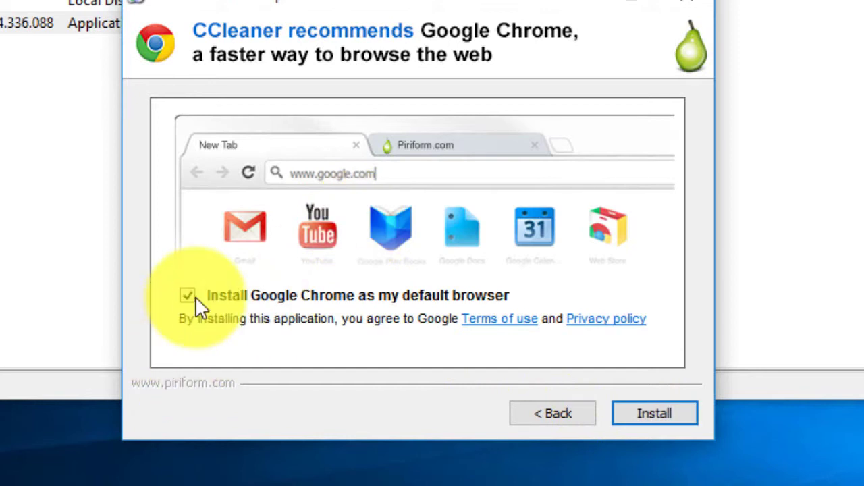
# - Install CCleaner without Google Chrome, and finish the setup without running CCleaner or viewing the release notes
pyautogui.click(196, 303)
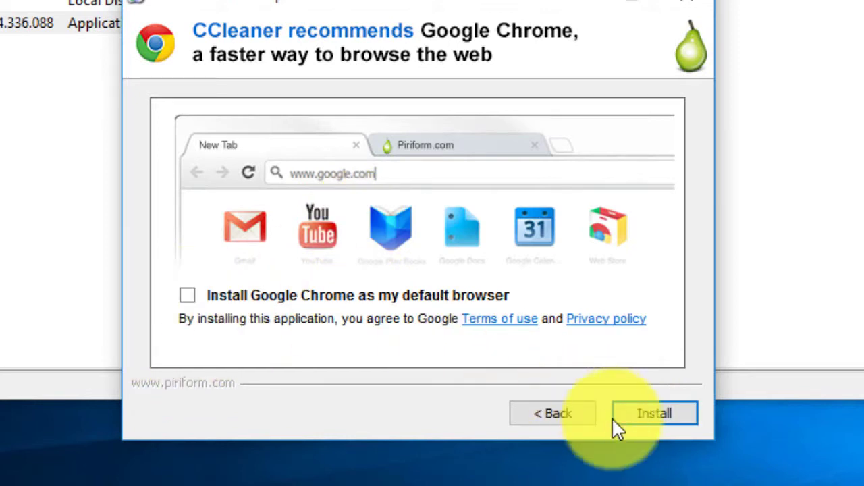
pyautogui.click(630, 419)
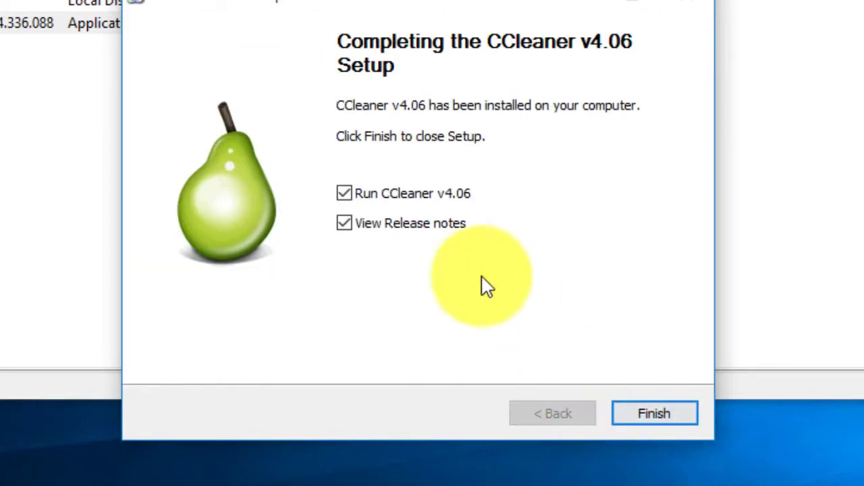
pyautogui.click(375, 225)
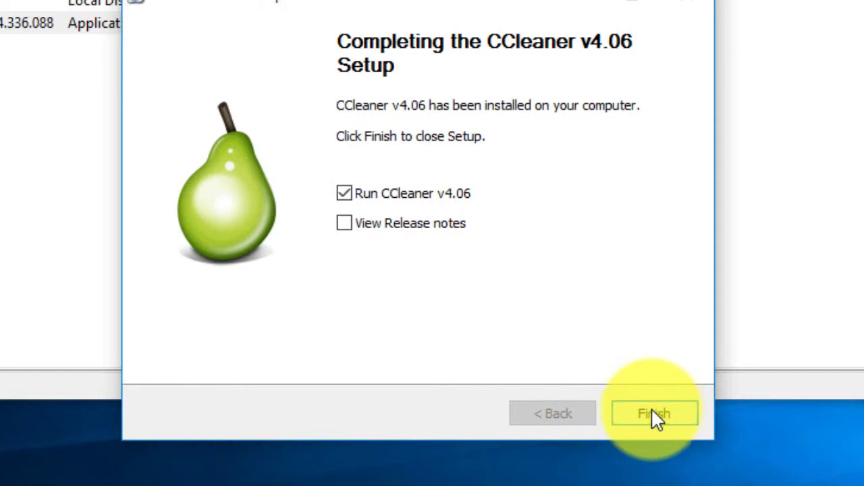
pyautogui.click(444, 196)
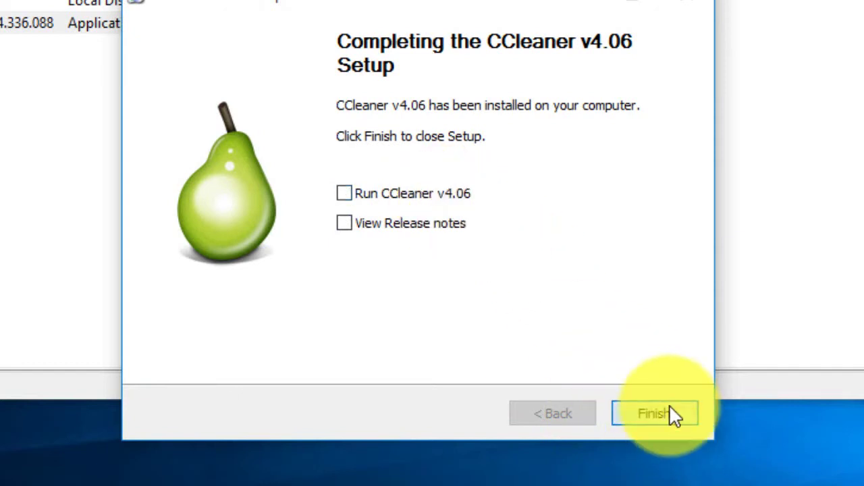
pyautogui.click(674, 412)
# - Run Setup.exe from the Cyberlinx YOUCAMW5.rar archive and minimize the WinRAR window
pyautogui.doubleClick(39, 126)
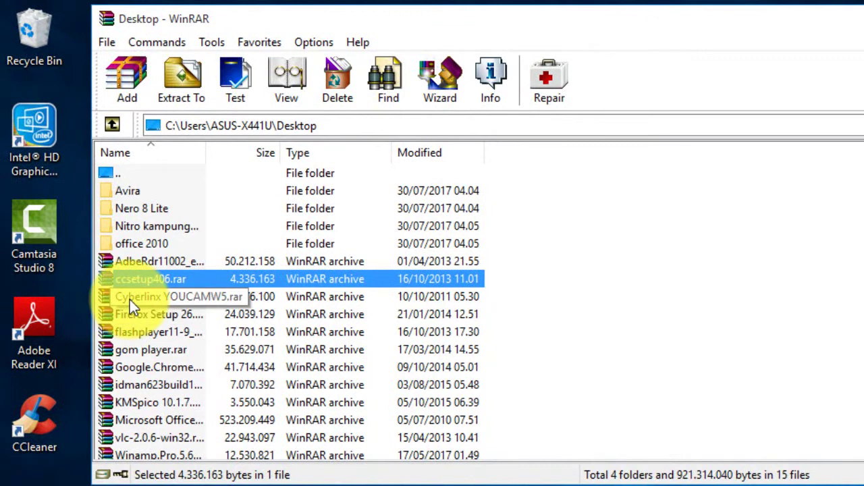
pyautogui.doubleClick(130, 299)
pyautogui.doubleClick(133, 191)
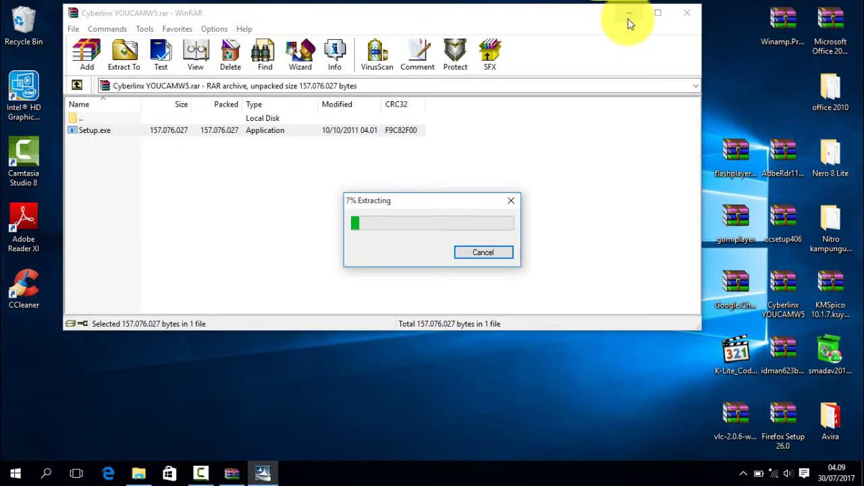
pyautogui.click(628, 13)
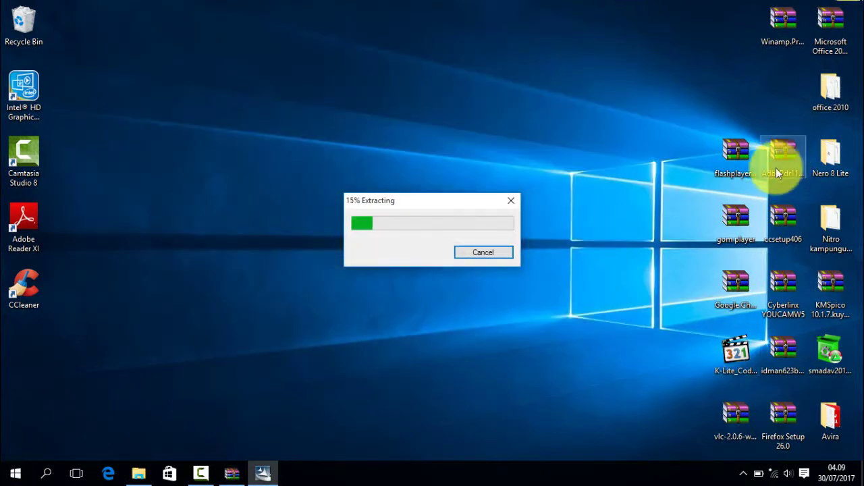
# - Move the AdbeRdr11002_en_US and ccsetup406 archives from the desktop to the Recycle Bin
pyautogui.moveTo(774, 164); pyautogui.dragTo(383, 64)
pyautogui.moveTo(770, 222); pyautogui.dragTo(462, 21)
pyautogui.moveTo(501, 98); pyautogui.dragTo(33, 21)
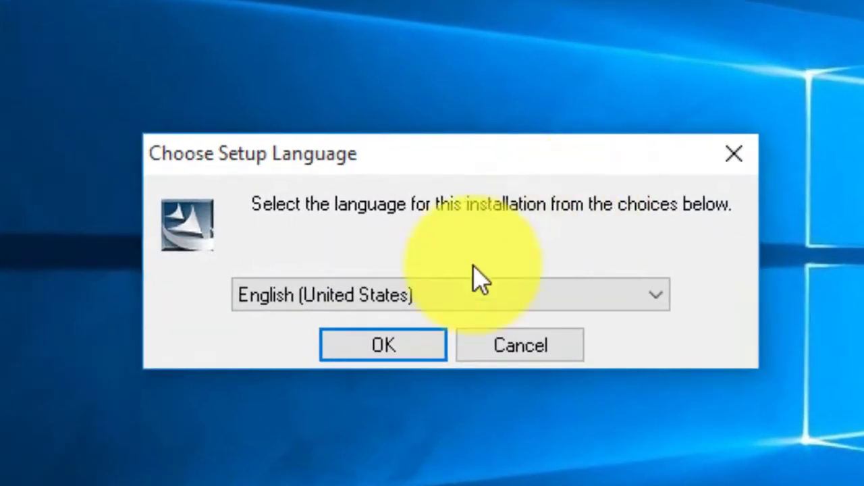
# - Install CyberLink YouCam 5.0 in English (United States) with the default setup choices and finish the wizard
pyautogui.click(376, 357)
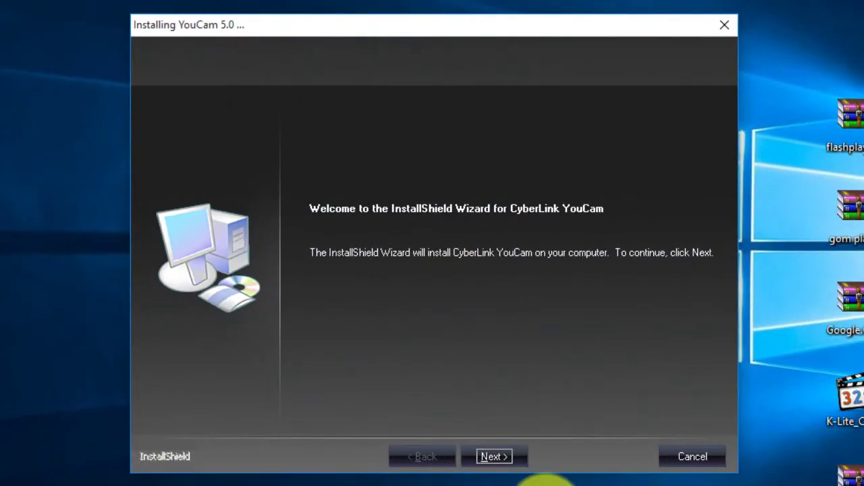
pyautogui.click(512, 460)
pyautogui.click(511, 459)
pyautogui.click(513, 460)
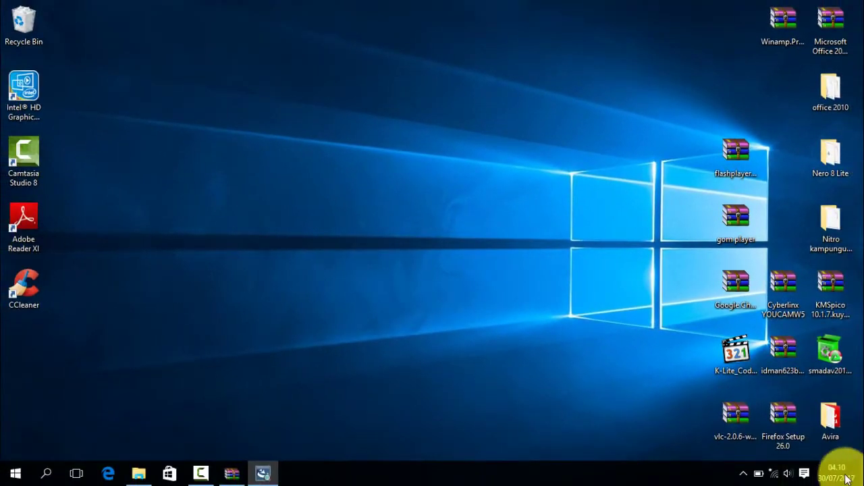
pyautogui.click(744, 472)
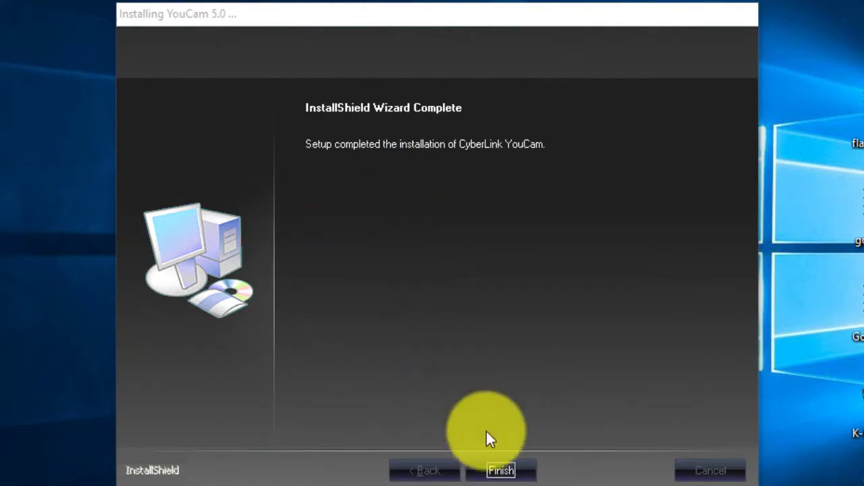
pyautogui.click(500, 472)
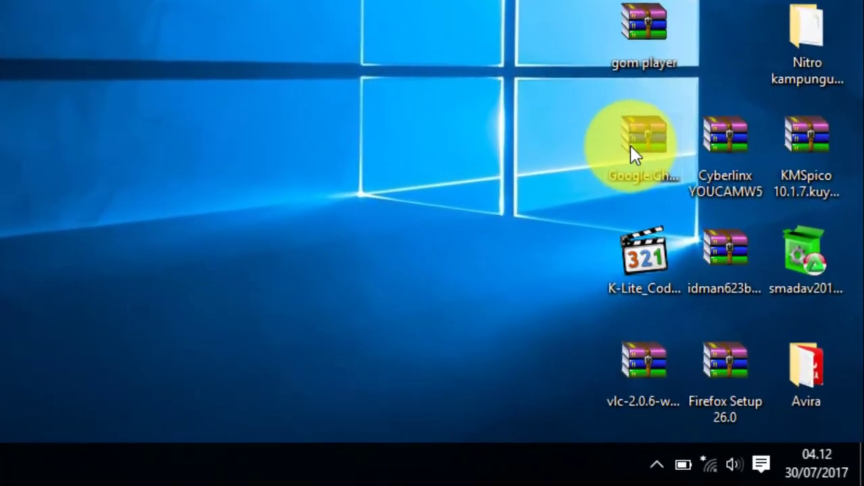
# - Run Setup.exe from the Google.Chrome.v37.0.2062.94.Stable archive and return WinRAR to the desktop file list
pyautogui.doubleClick(630, 145)
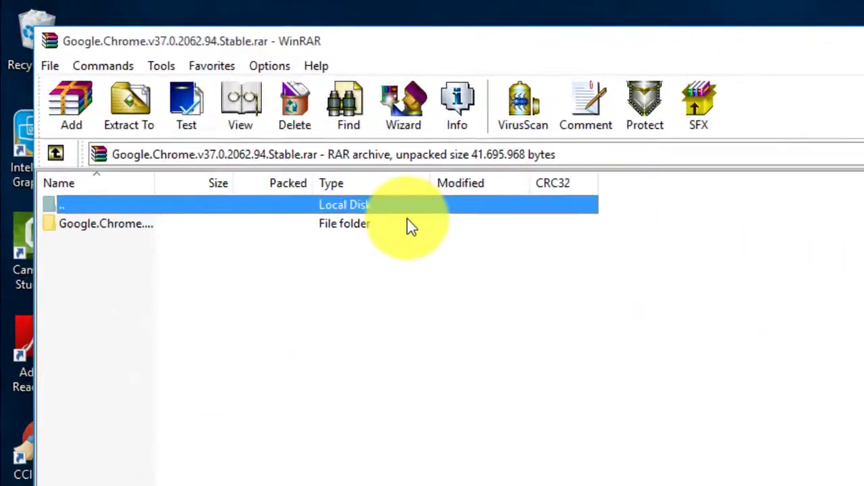
pyautogui.doubleClick(405, 226)
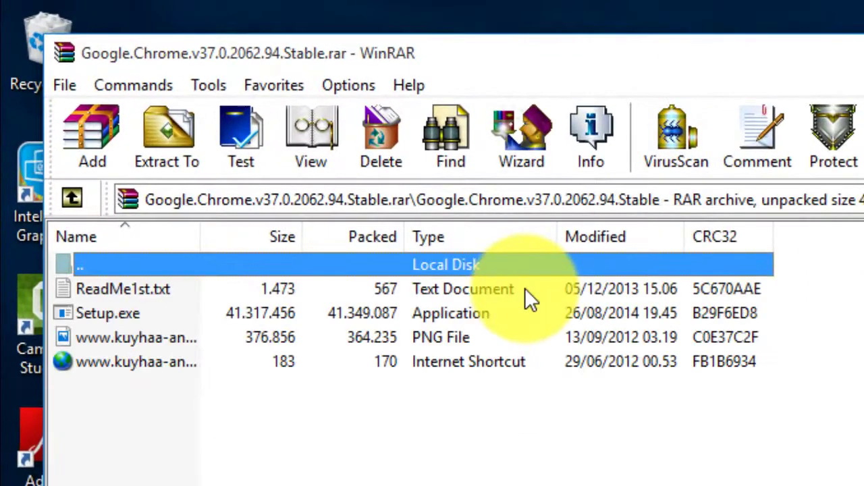
pyautogui.doubleClick(191, 315)
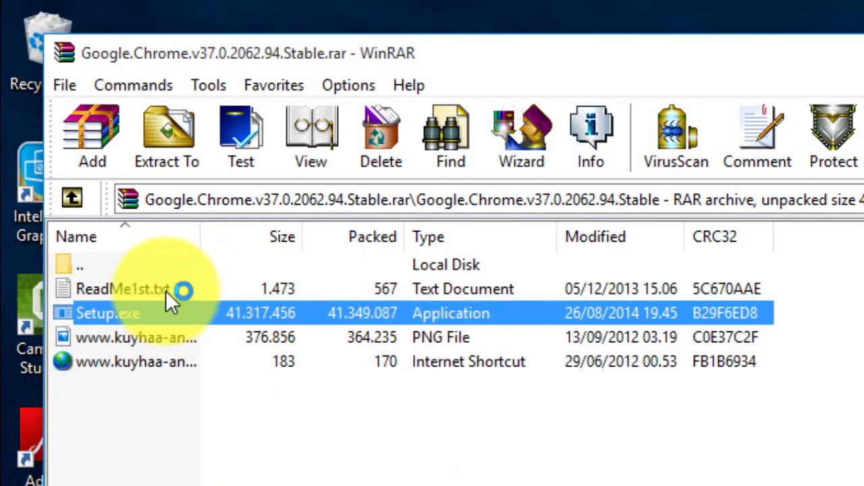
pyautogui.doubleClick(190, 264)
pyautogui.doubleClick(191, 265)
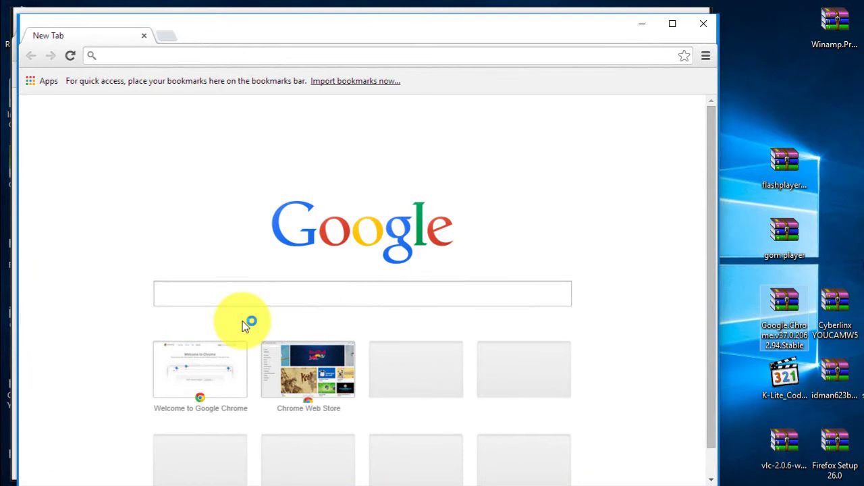
# - Acknowledge the default apps notice for Chrome and close the newly installed browser
pyautogui.click(681, 30)
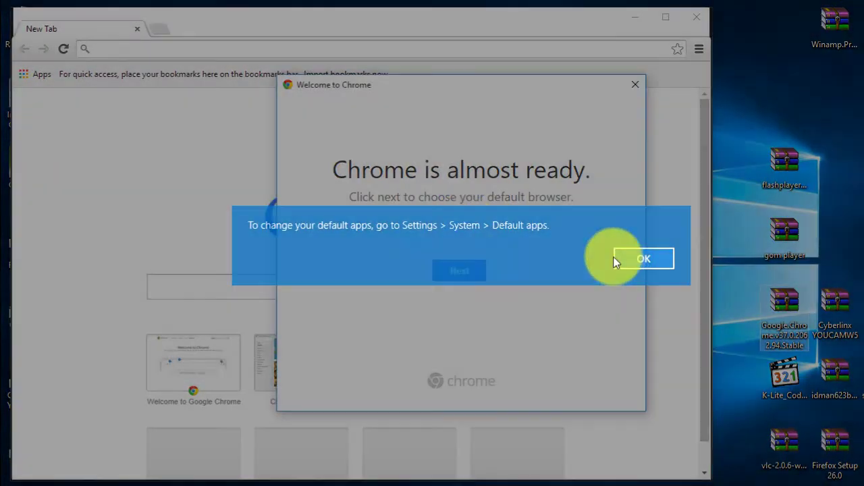
pyautogui.click(615, 258)
pyautogui.click(649, 18)
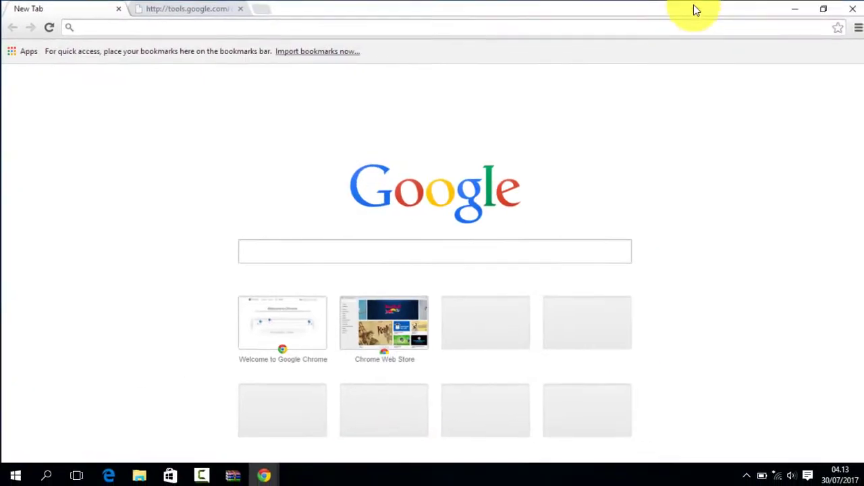
pyautogui.click(852, 7)
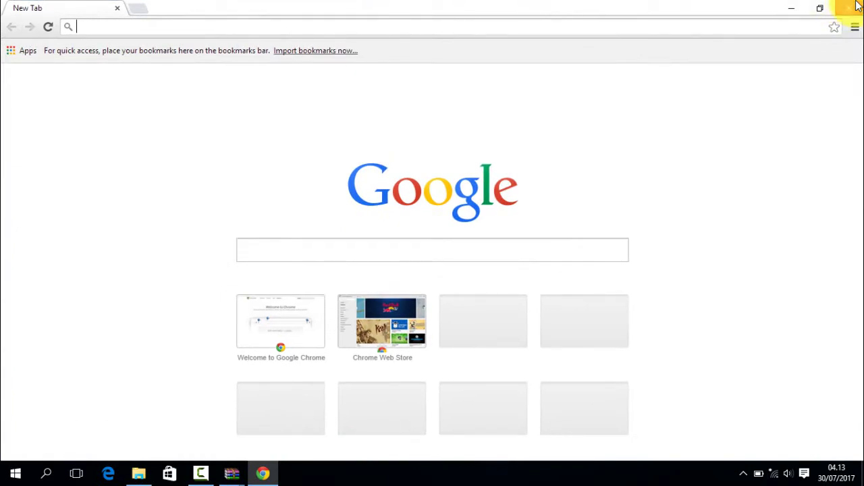
pyautogui.click(848, 7)
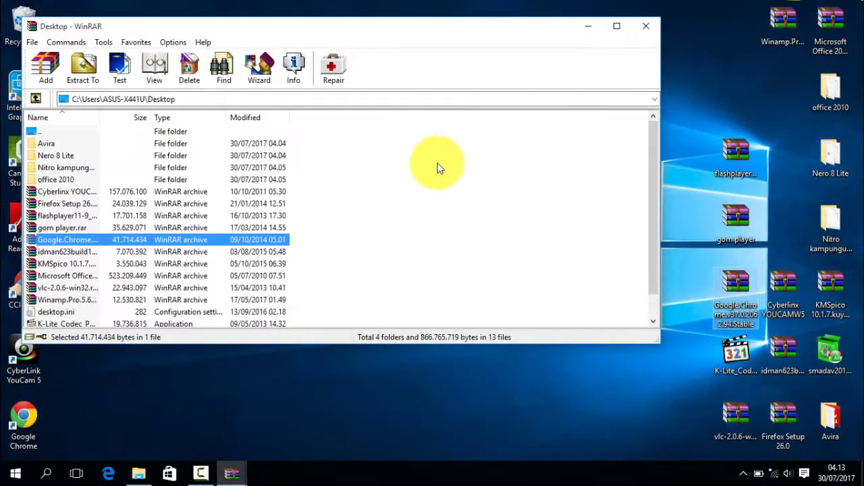
# - Install Mozilla Firefox from Firefox Setup 26.0.rar with the Standard setup type, and launch it on finishing
pyautogui.doubleClick(71, 204)
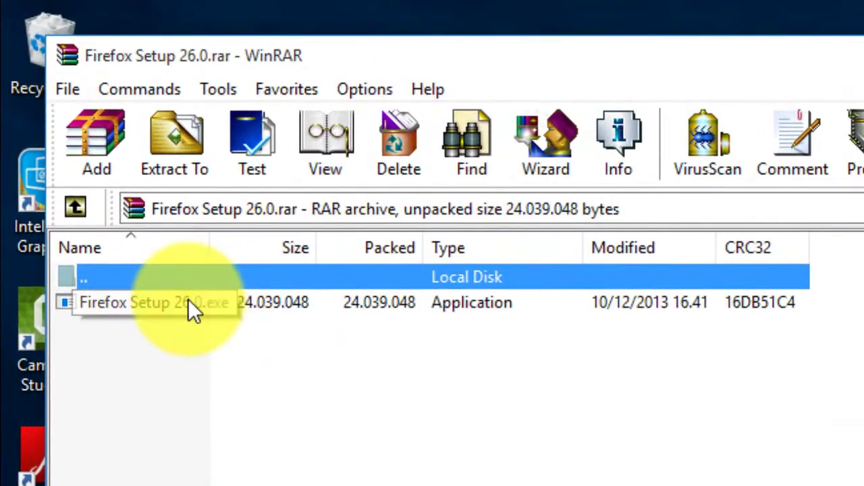
pyautogui.doubleClick(187, 302)
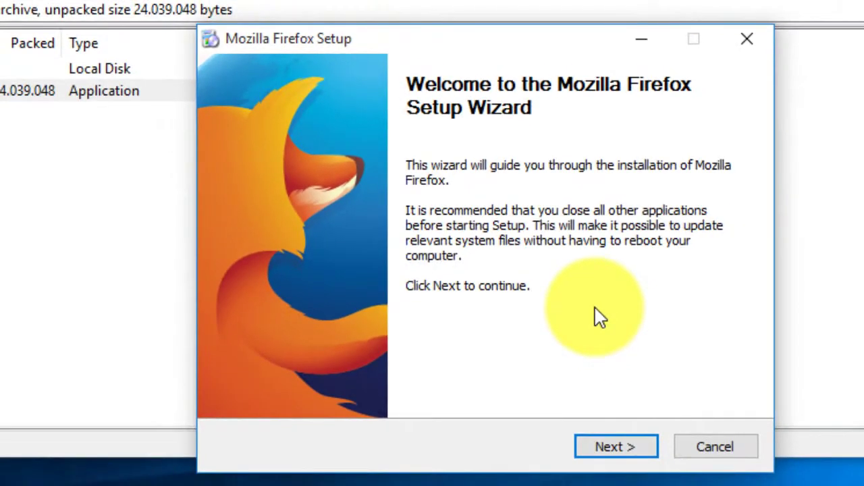
pyautogui.click(609, 451)
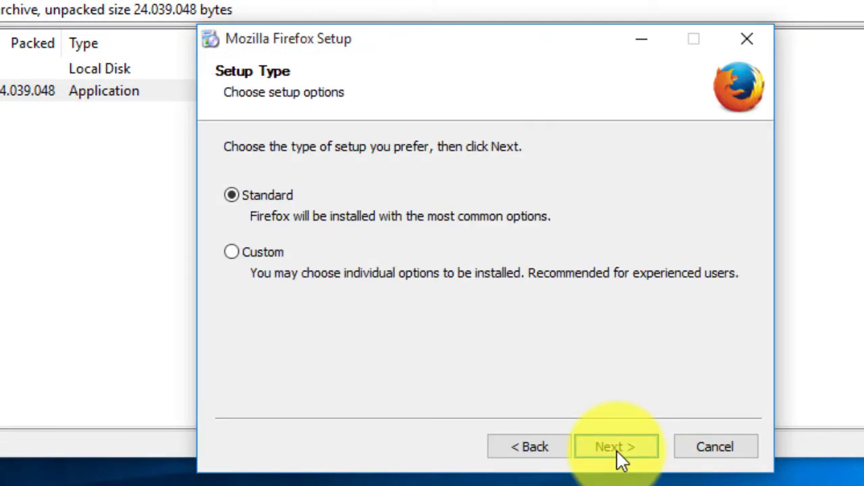
pyautogui.click(618, 458)
pyautogui.click(617, 458)
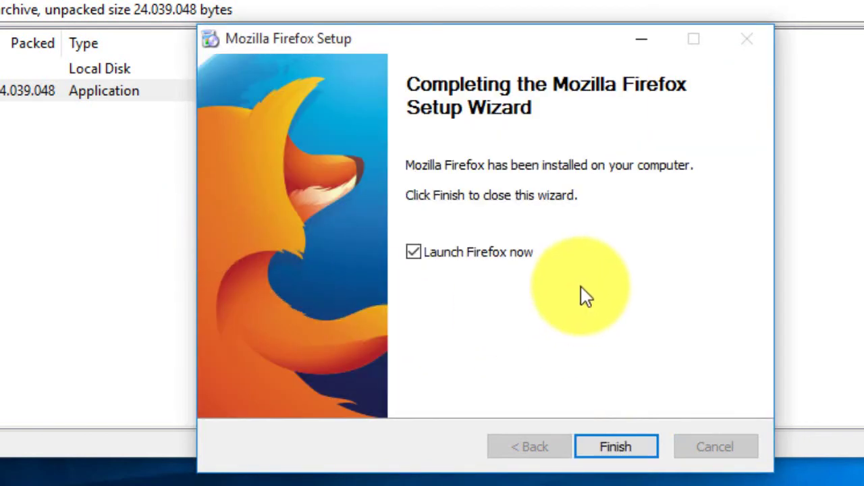
pyautogui.click(614, 447)
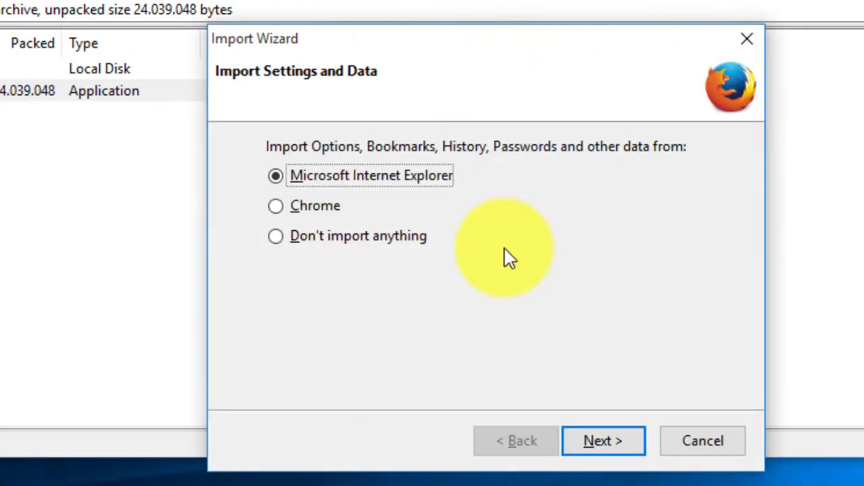
# - Skip importing browser data into Firefox and return WinRAR to the desktop file list
pyautogui.click(410, 256)
pyautogui.click(603, 441)
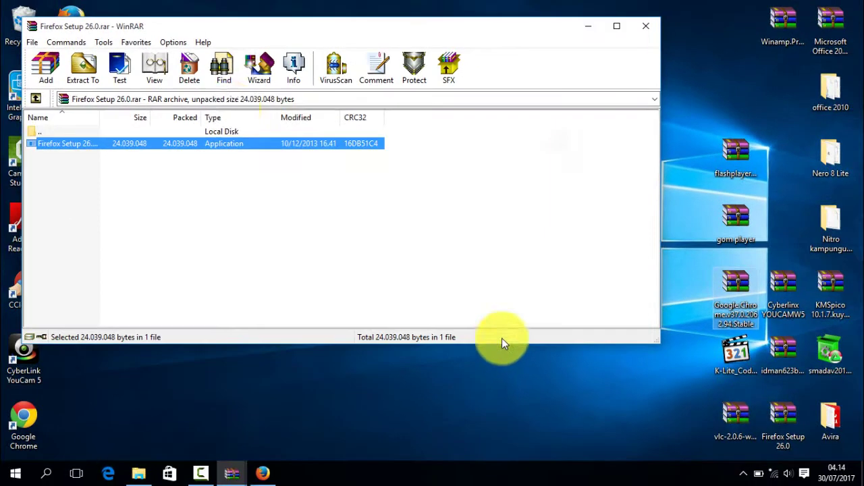
pyautogui.doubleClick(30, 132)
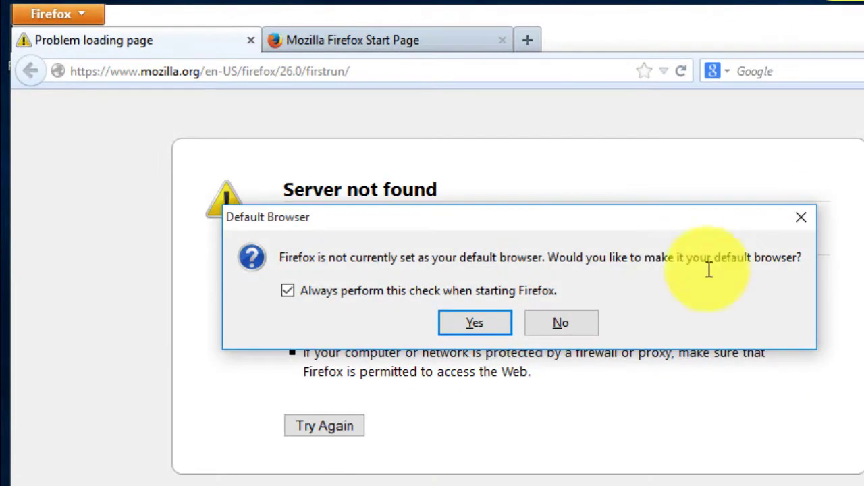
# - Decline making Firefox the default browser and close Firefox with all its tabs
pyautogui.click(542, 313)
pyautogui.click(845, 17)
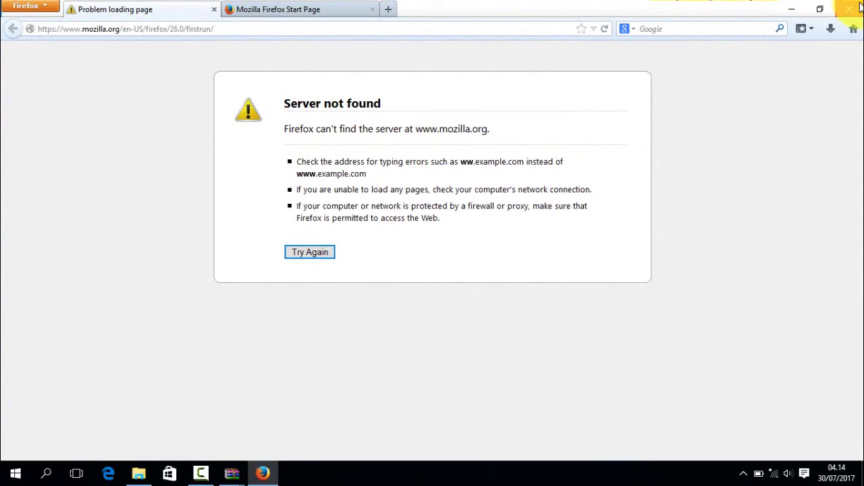
pyautogui.click(852, 8)
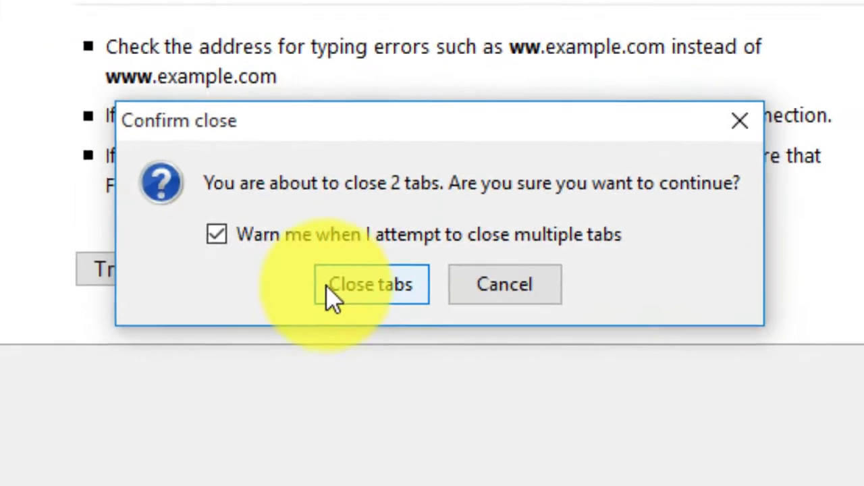
pyautogui.click(401, 257)
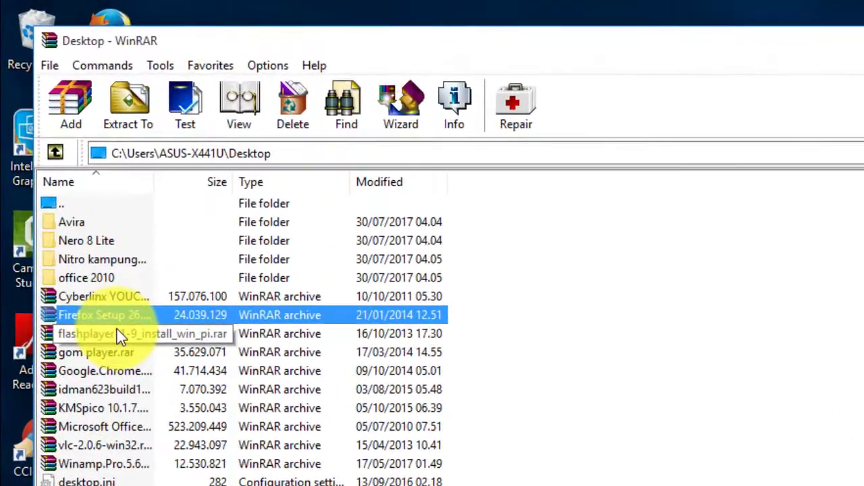
# - Run the flashplayer11-9 installer from its archive, accept the license agreement and install Flash Player 11.9
pyautogui.doubleClick(33, 213)
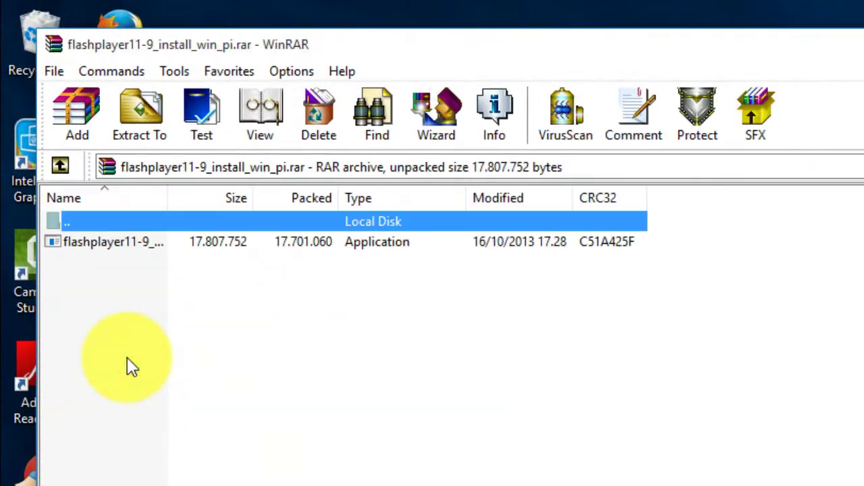
pyautogui.doubleClick(112, 242)
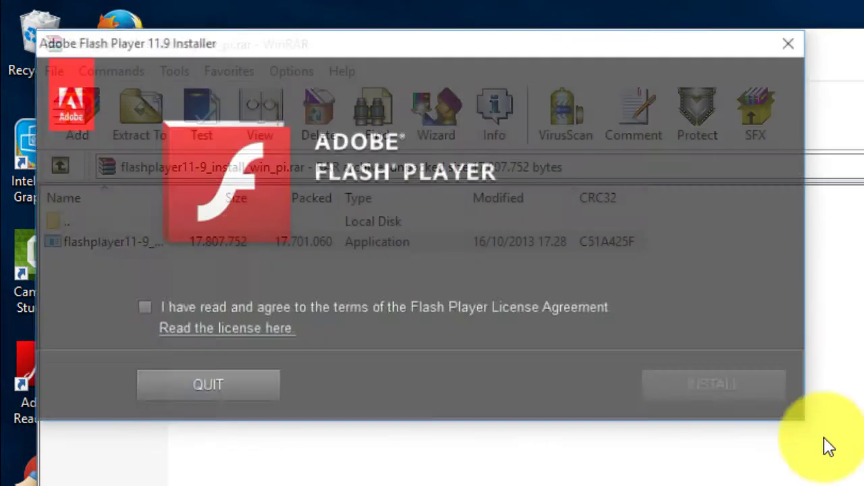
pyautogui.click(544, 309)
pyautogui.click(689, 387)
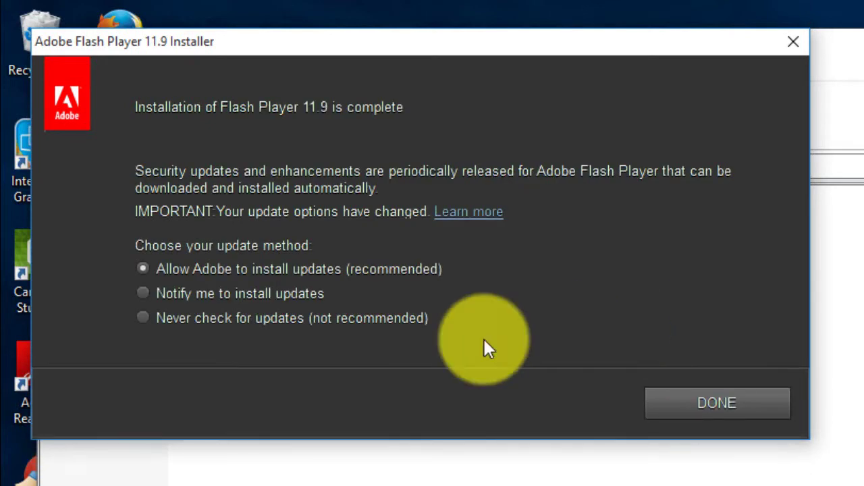
# - Set the Flash Player update method to never check for updates and finish the installer
pyautogui.click(388, 295)
pyautogui.click(391, 319)
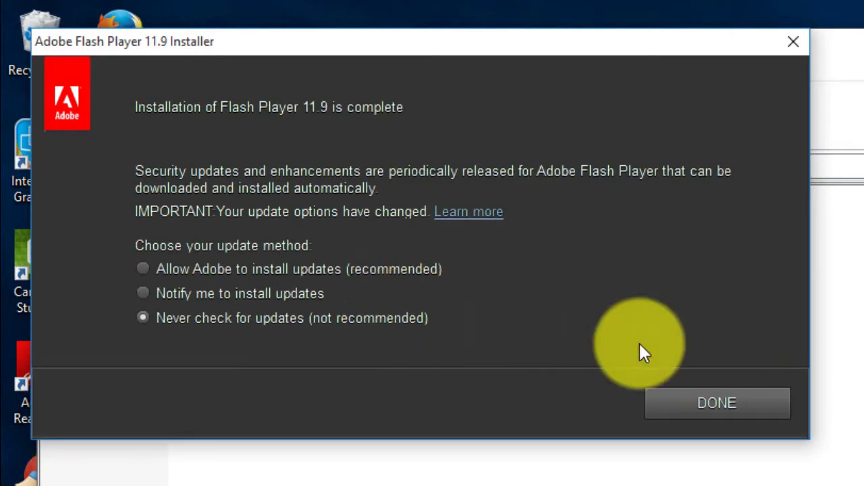
pyautogui.click(702, 395)
# - Start the GOM Player setup from the gom player folder inside gom player.rar
pyautogui.doubleClick(128, 224)
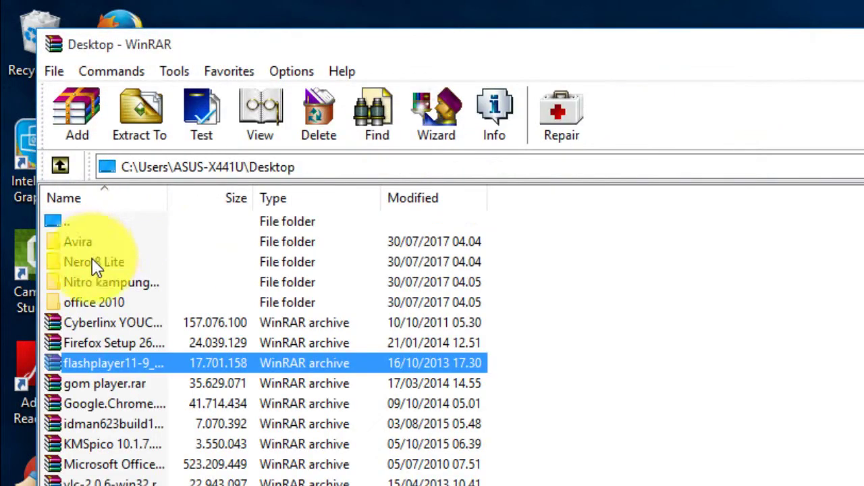
pyautogui.doubleClick(90, 381)
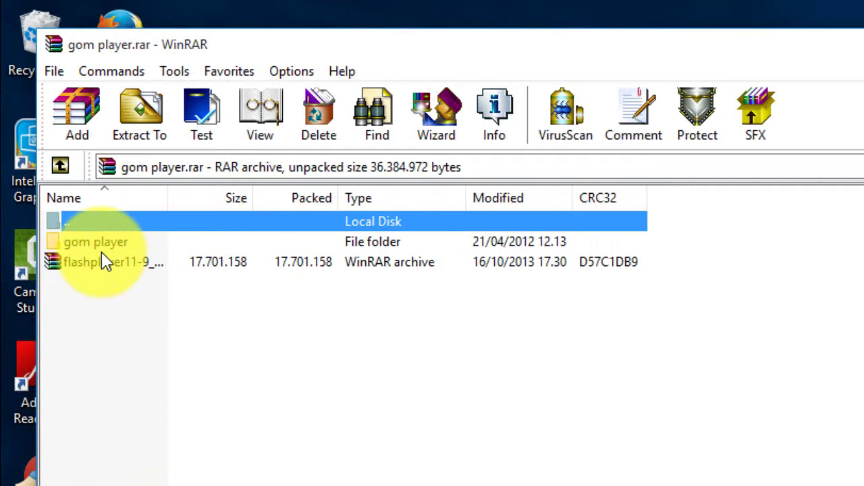
pyautogui.doubleClick(101, 244)
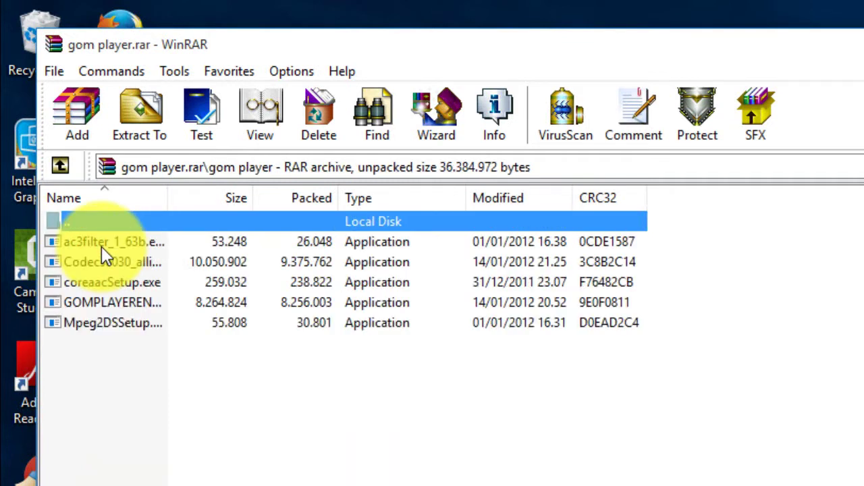
pyautogui.doubleClick(95, 306)
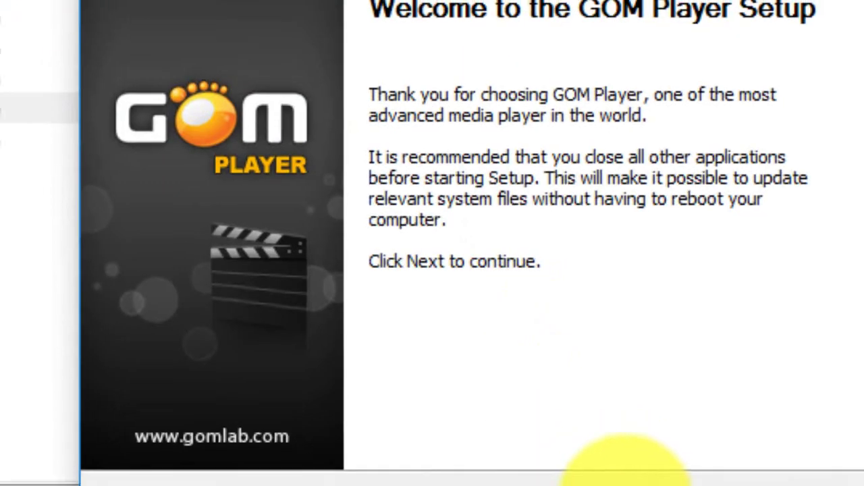
# - Accept the license and install GOM Player with the General components in the default folder, then finish the setup
pyautogui.click(628, 476)
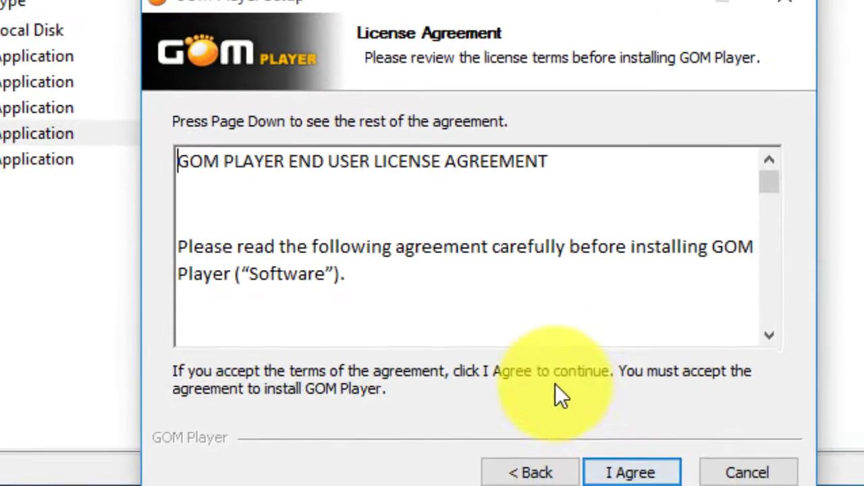
pyautogui.click(571, 442)
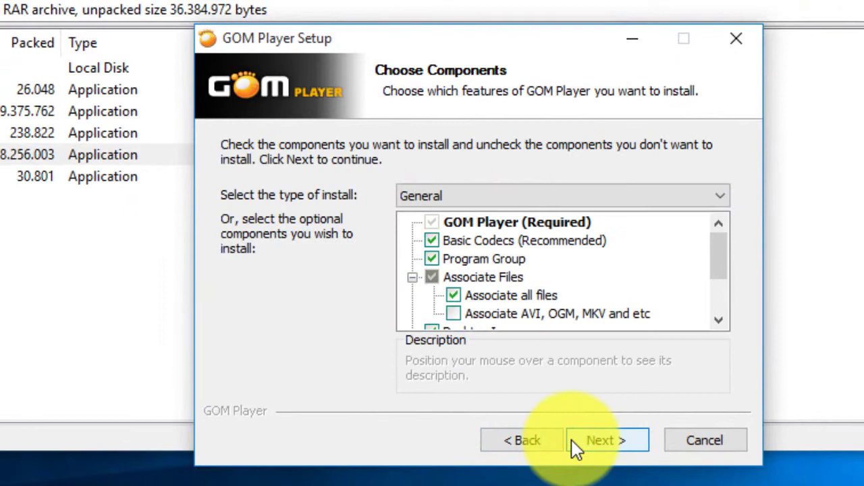
pyautogui.click(571, 439)
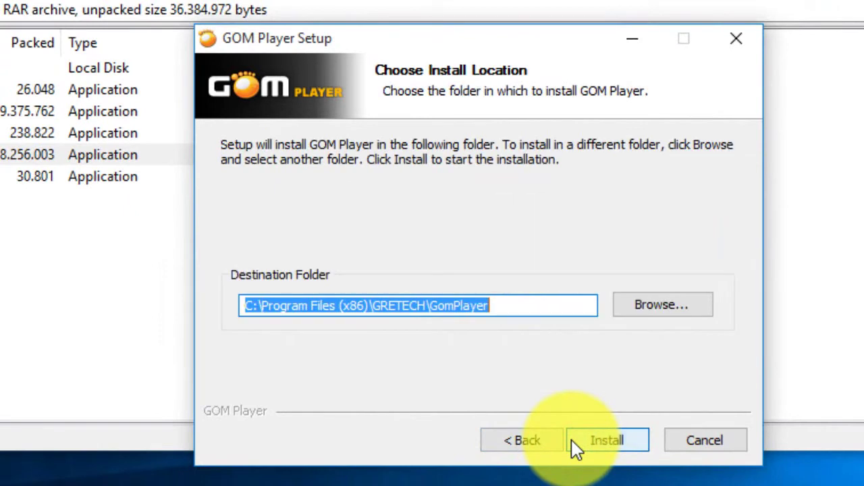
pyautogui.click(571, 440)
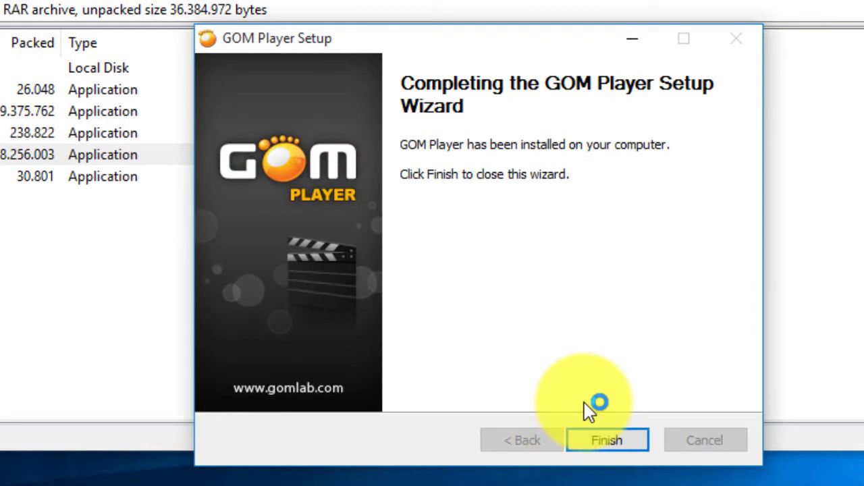
pyautogui.click(604, 440)
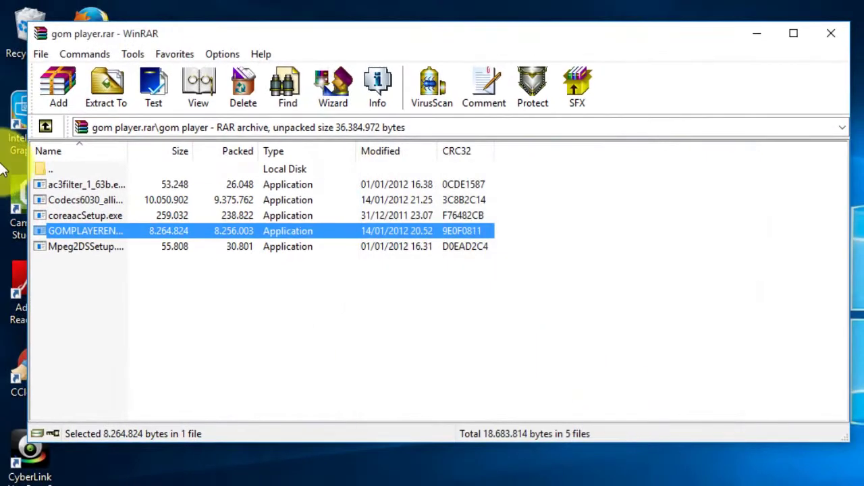
# - Leave the gom player archive and start the VLC setup contained in vlc-2.0.6-win32.rar
pyautogui.doubleClick(47, 168)
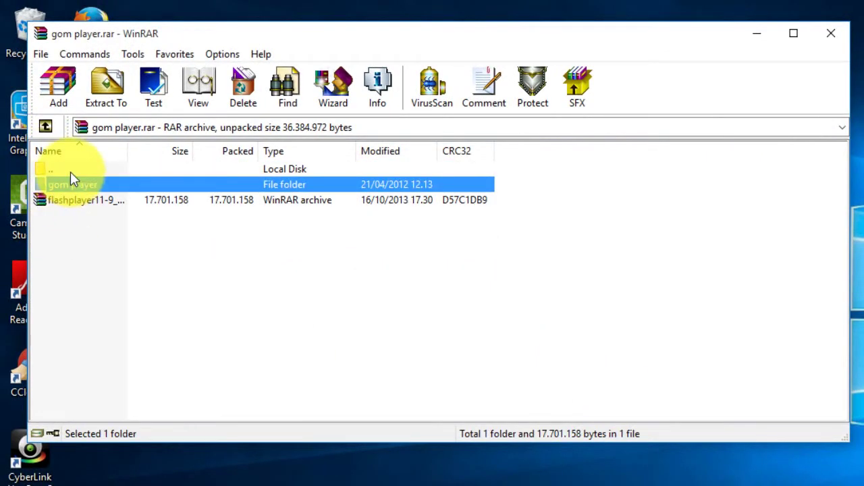
pyautogui.click(71, 173)
pyautogui.doubleClick(71, 173)
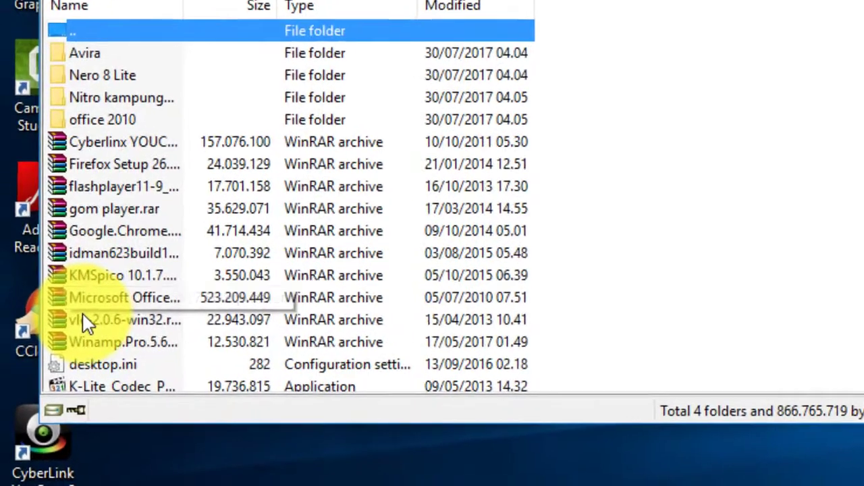
pyautogui.click(59, 370)
pyautogui.doubleClick(60, 370)
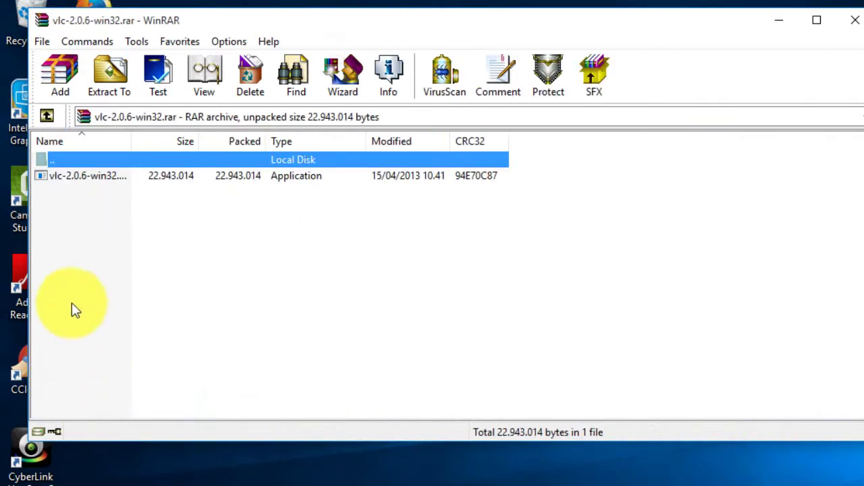
pyautogui.doubleClick(85, 177)
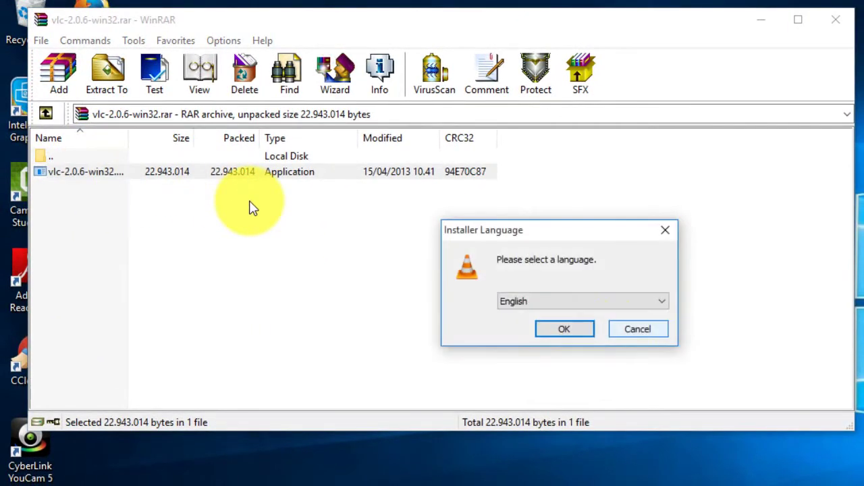
# - Install VLC media player 2.0.6 in English with the default settings and finish the wizard with the player set to run
pyautogui.click(574, 336)
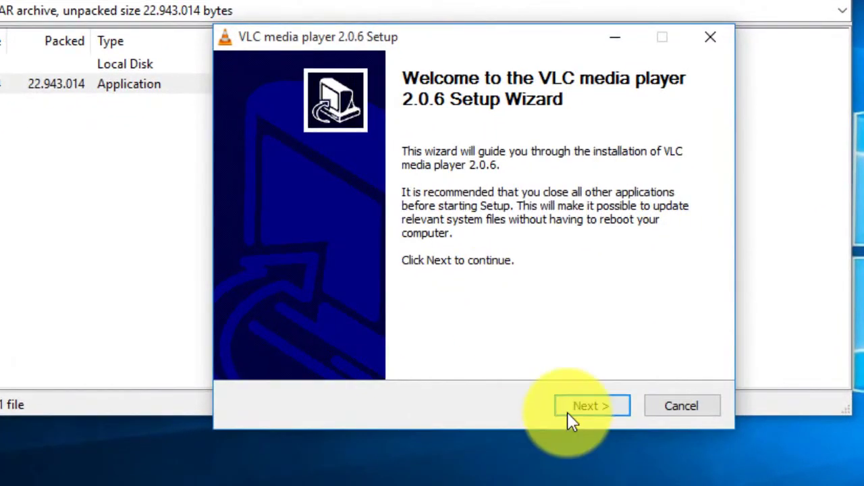
pyautogui.click(572, 412)
pyautogui.click(571, 412)
pyautogui.click(571, 412)
pyautogui.click(568, 414)
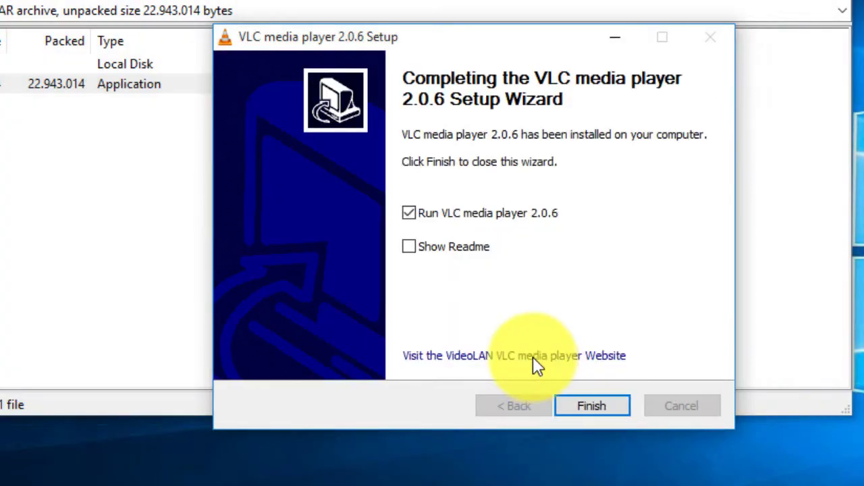
pyautogui.click(598, 405)
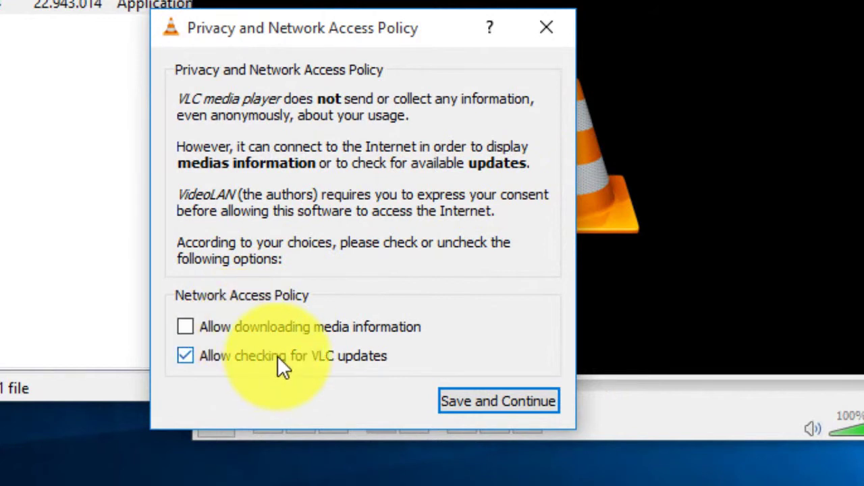
# - Disallow checking for VLC updates in the network access policy, save the choice and close VLC
pyautogui.click(277, 357)
pyautogui.click(491, 408)
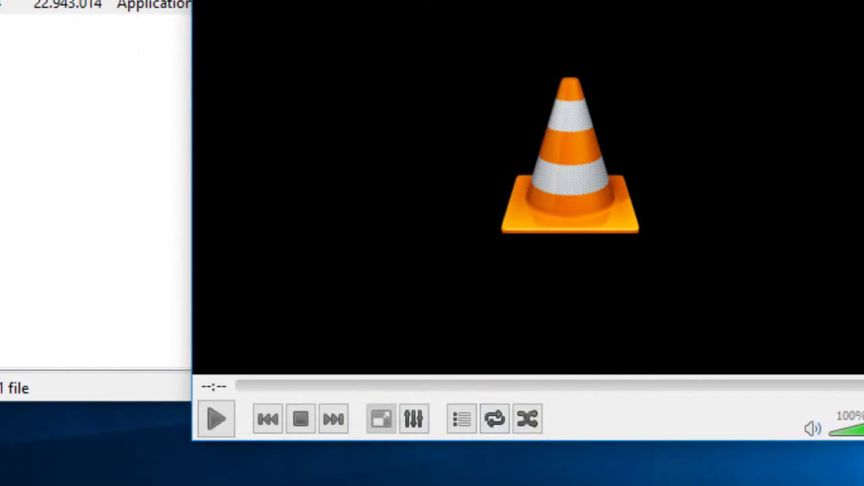
pyautogui.click(840, 9)
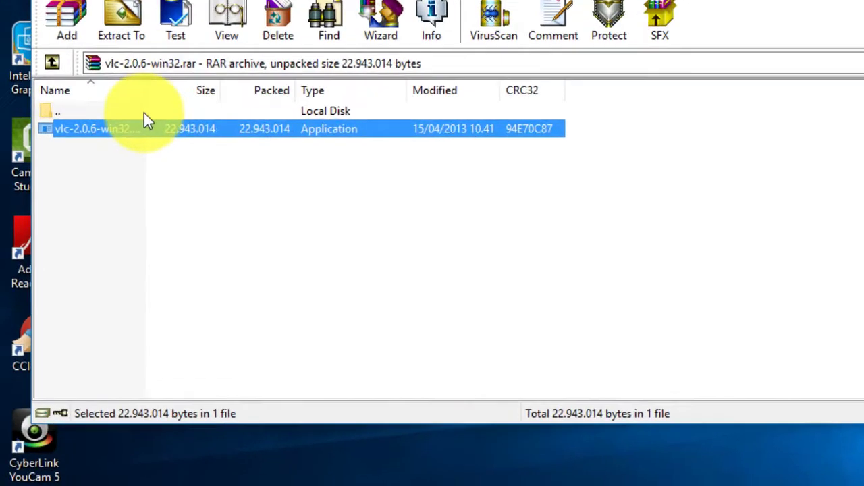
# - Start the Winamp installer from the folder inside Winamp.Pro.5.666.Build.3516.kuyhAa.rar
pyautogui.doubleClick(144, 113)
pyautogui.doubleClick(135, 303)
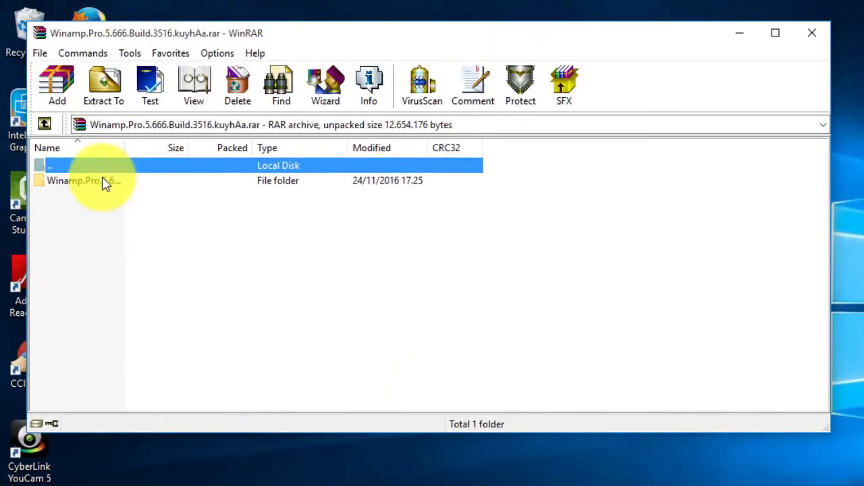
pyautogui.doubleClick(126, 108)
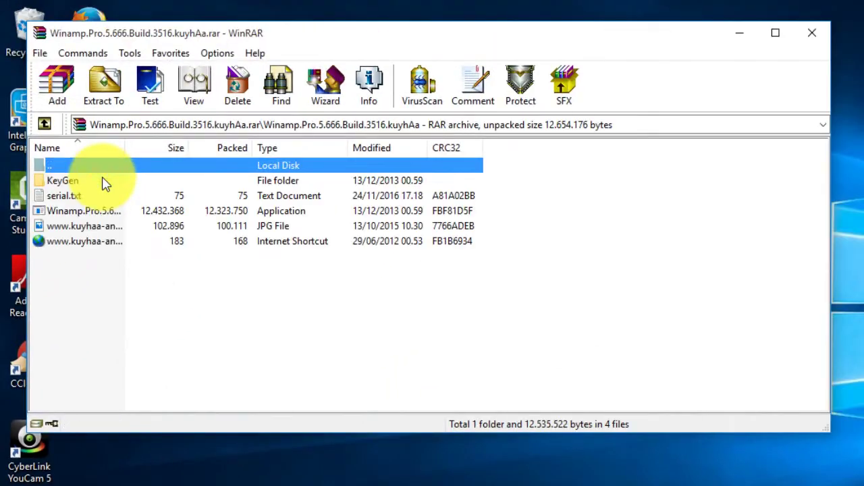
pyautogui.doubleClick(91, 212)
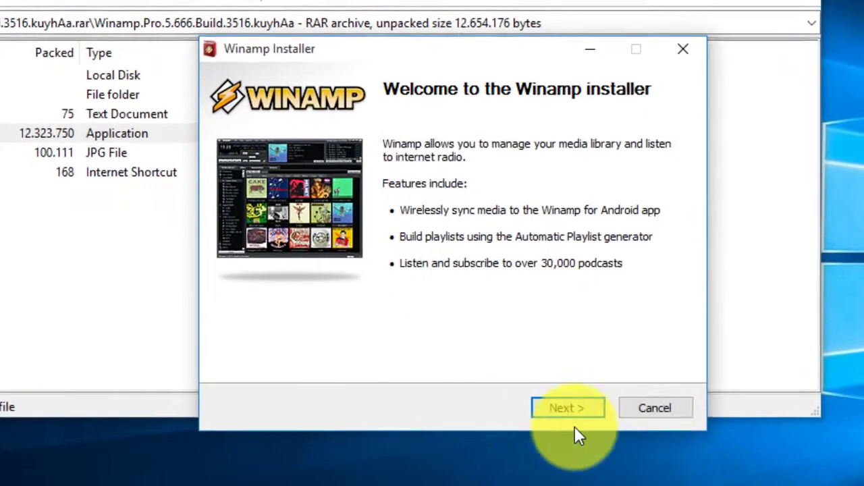
# - Install Winamp in C:\Program Files (x86)\Winamp, dismiss the DirectX notice and finish with Winamp set to launch
pyautogui.click(547, 410)
pyautogui.click(560, 405)
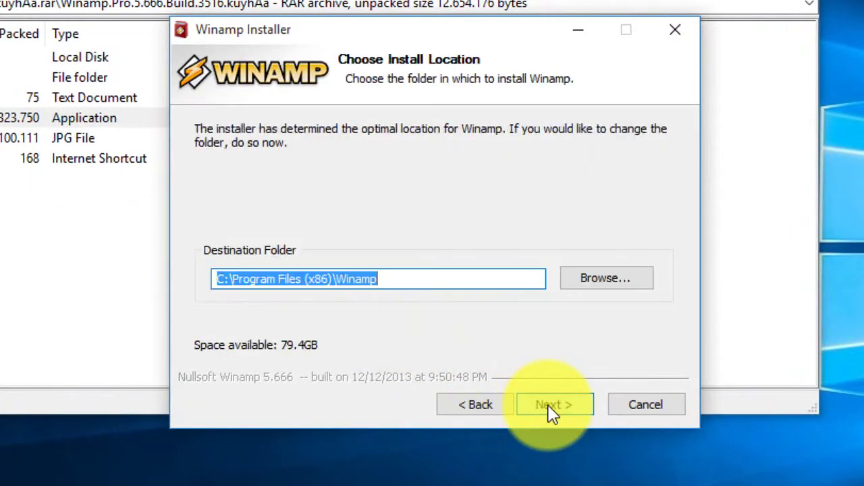
pyautogui.click(547, 404)
pyautogui.click(547, 404)
pyautogui.click(548, 405)
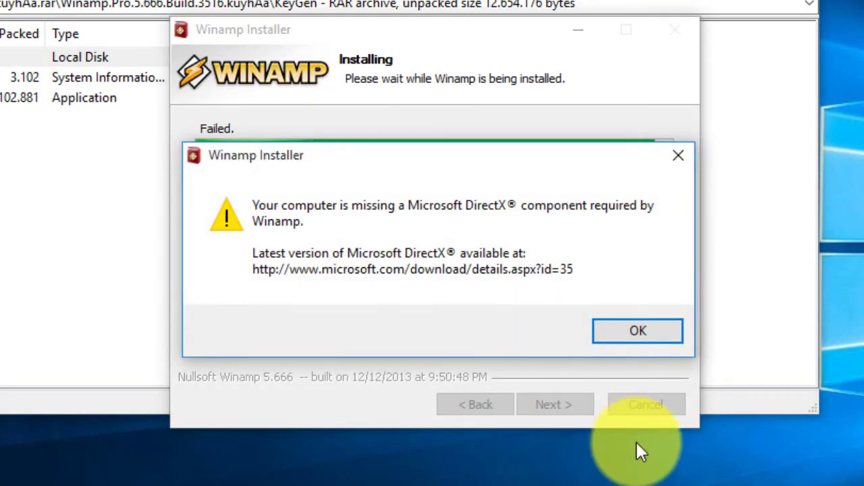
pyautogui.click(644, 334)
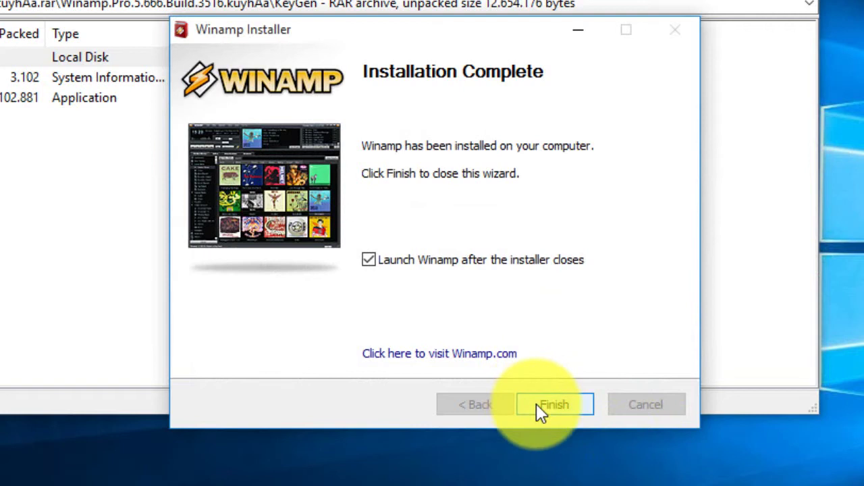
pyautogui.click(554, 405)
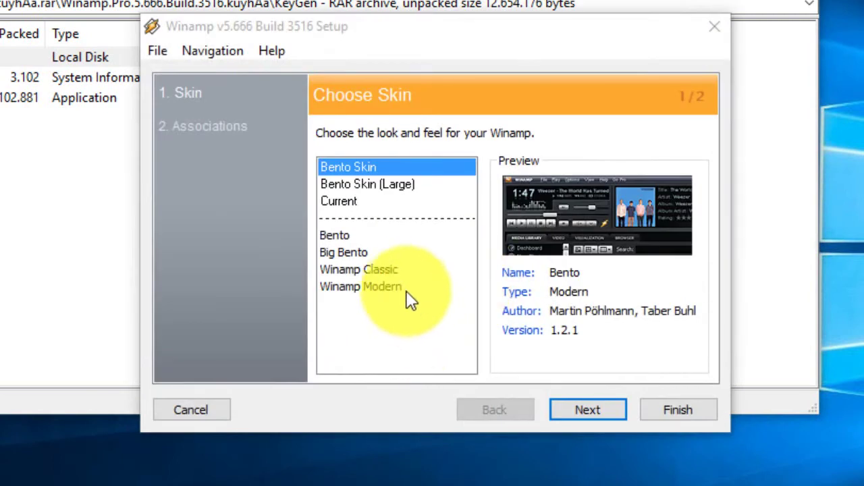
# - Choose the Winamp Modern skin and complete the first-run setup with the default file association options
pyautogui.click(405, 292)
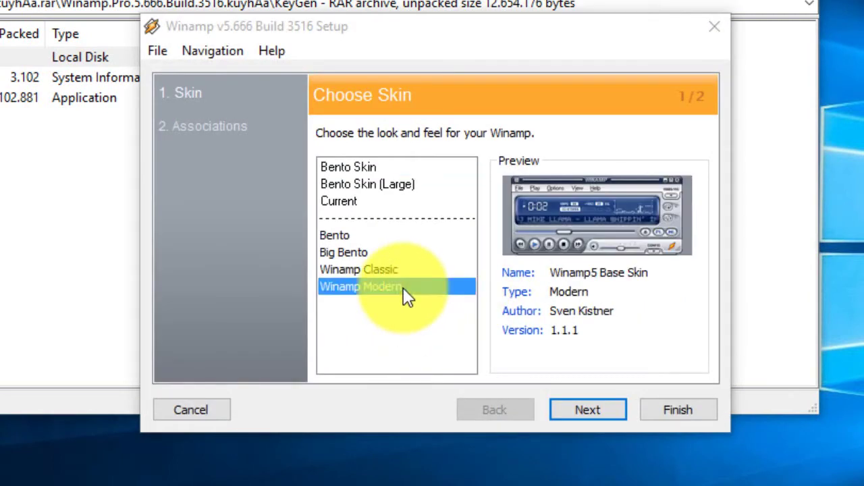
pyautogui.click(584, 413)
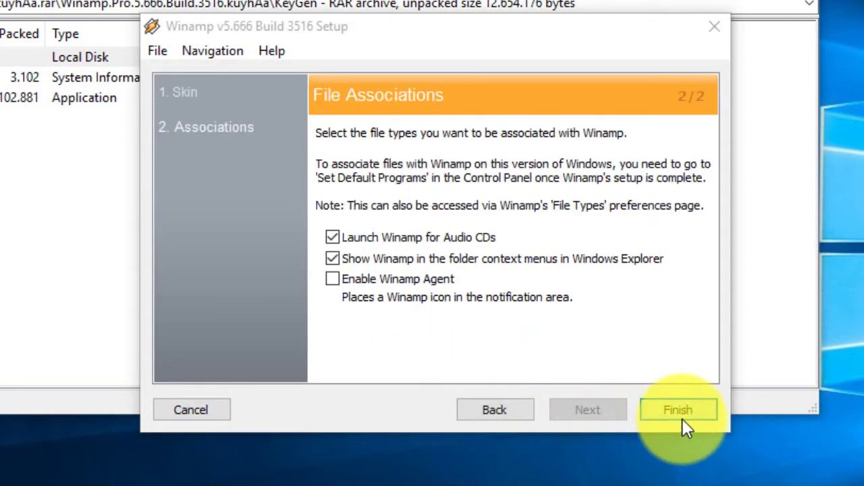
pyautogui.click(681, 415)
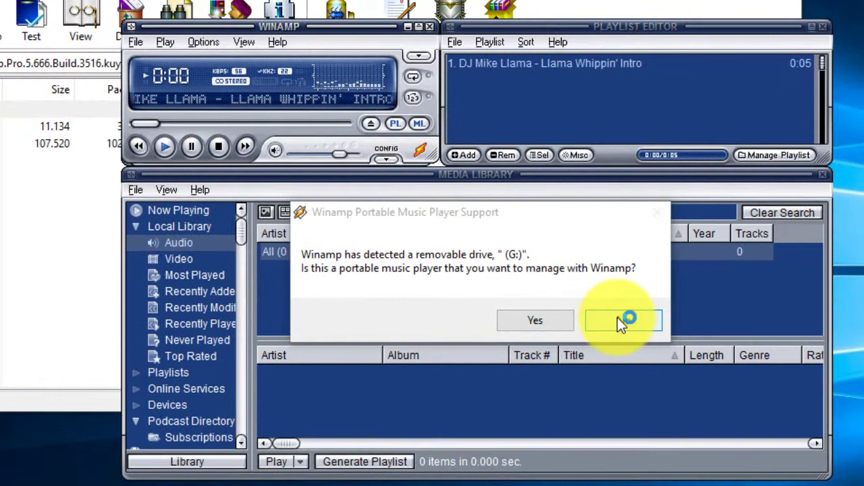
# - Decline managing removable drive G: with Winamp and close the Add Media to Library prompt so it is not shown again
pyautogui.click(618, 314)
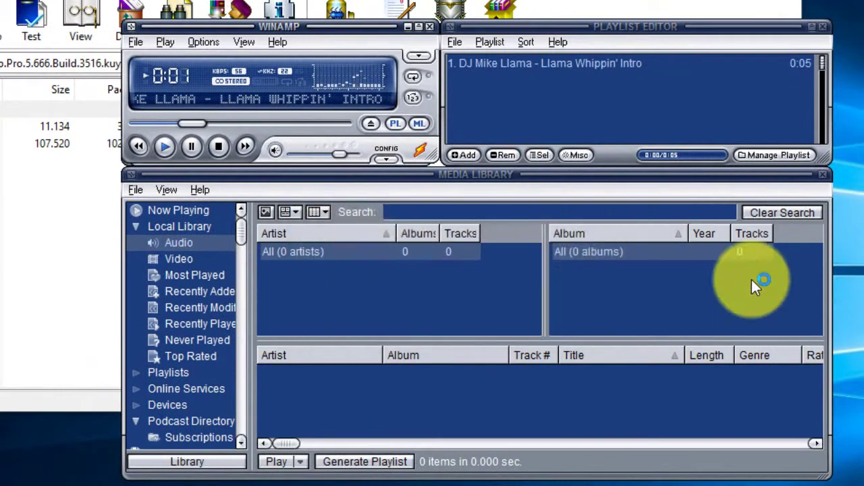
pyautogui.click(445, 293)
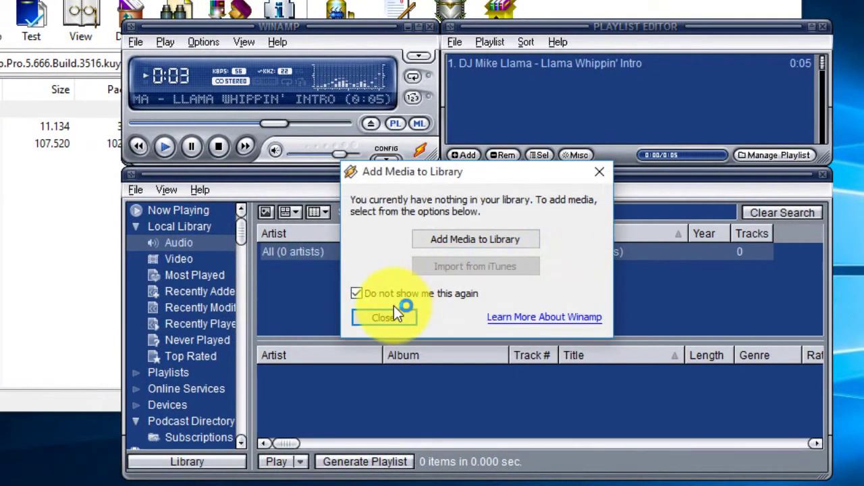
pyautogui.click(391, 315)
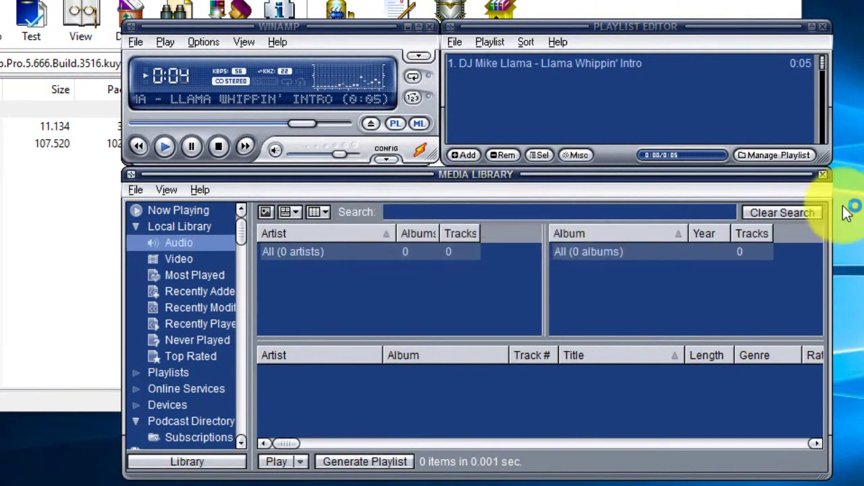
# - Close the Media Library, dock the Playlist Editor beneath the main player, make it taller and close Winamp
pyautogui.click(823, 175)
pyautogui.moveTo(731, 32); pyautogui.dragTo(413, 187)
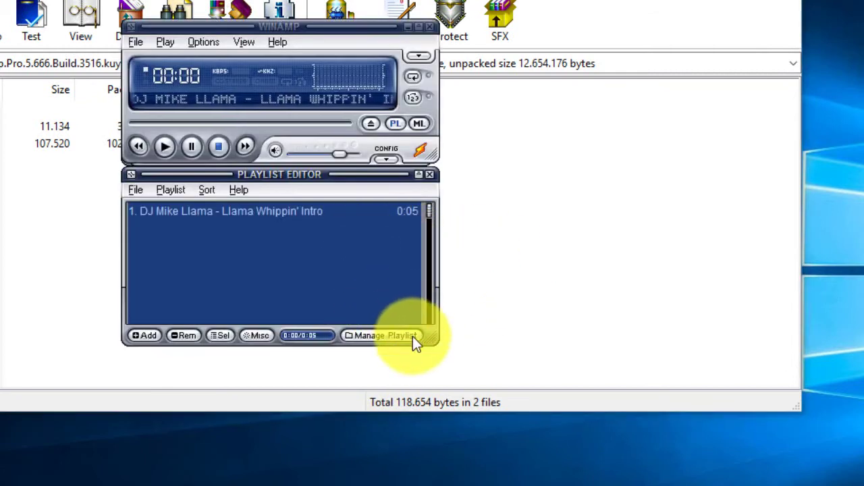
pyautogui.moveTo(433, 339); pyautogui.dragTo(437, 485)
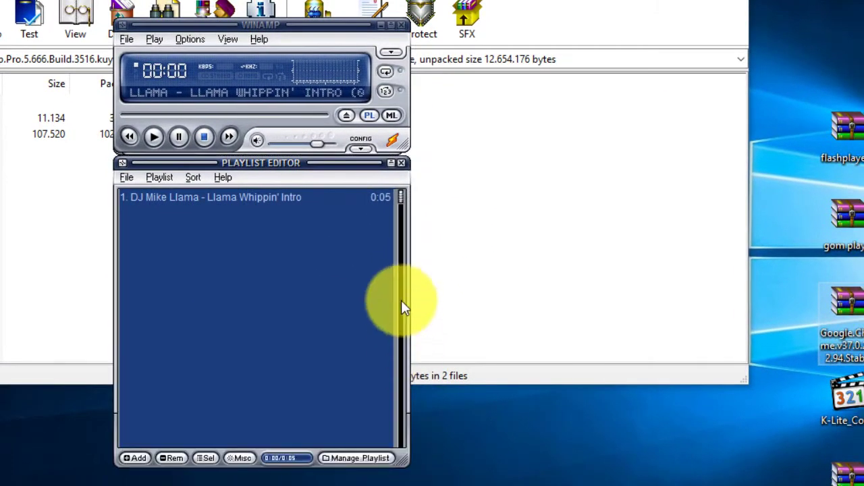
pyautogui.click(403, 25)
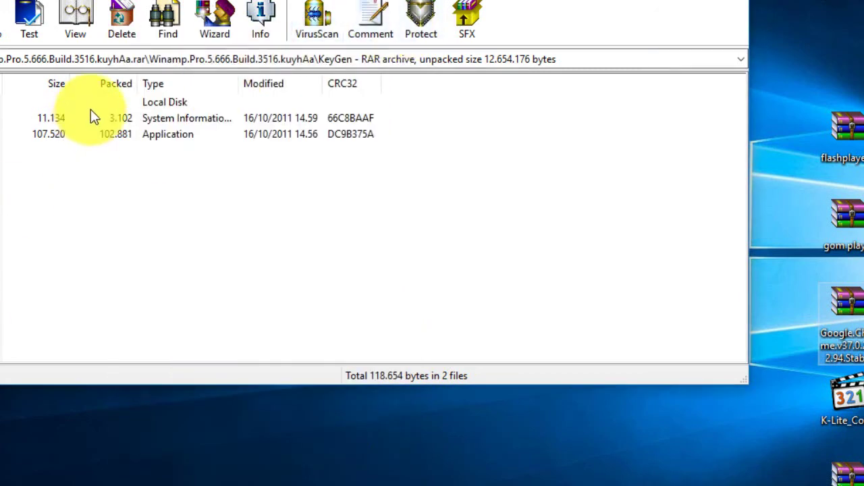
# - Run the application in the archive's KeyGen folder and generate a Winamp registration key
pyautogui.doubleClick(8, 144)
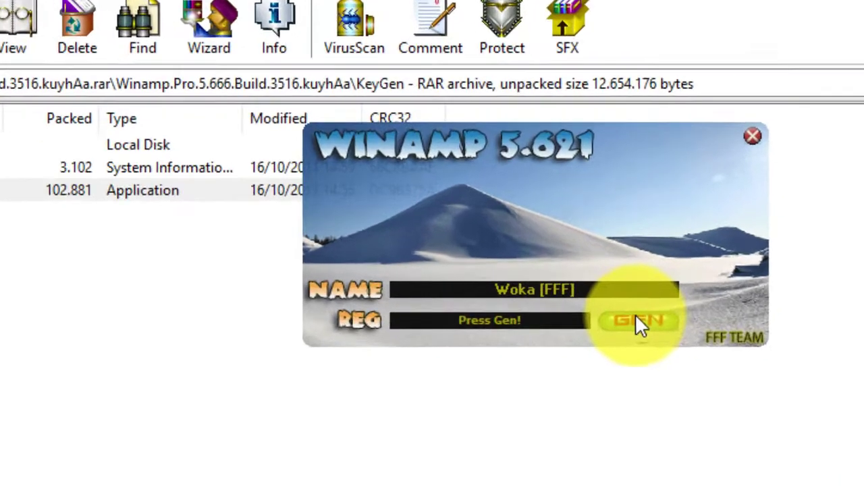
pyautogui.click(683, 318)
pyautogui.click(683, 319)
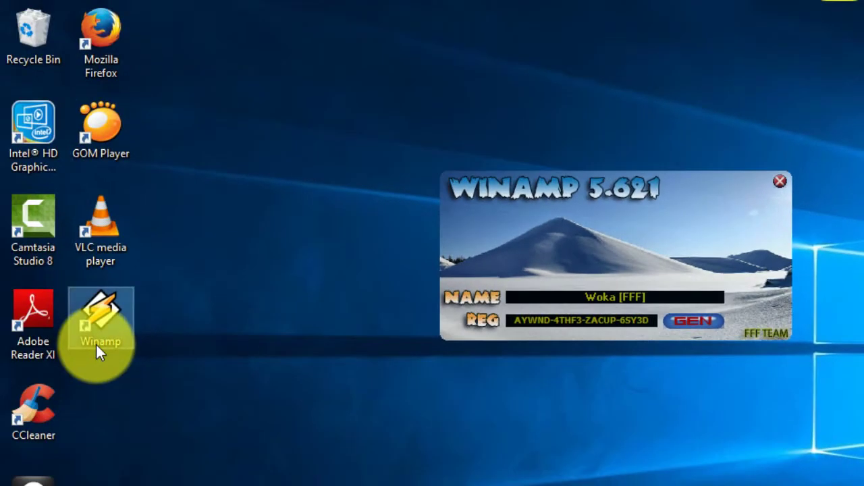
# - Launch Winamp from the desktop and open its Register Winamp Pro page
pyautogui.doubleClick(96, 343)
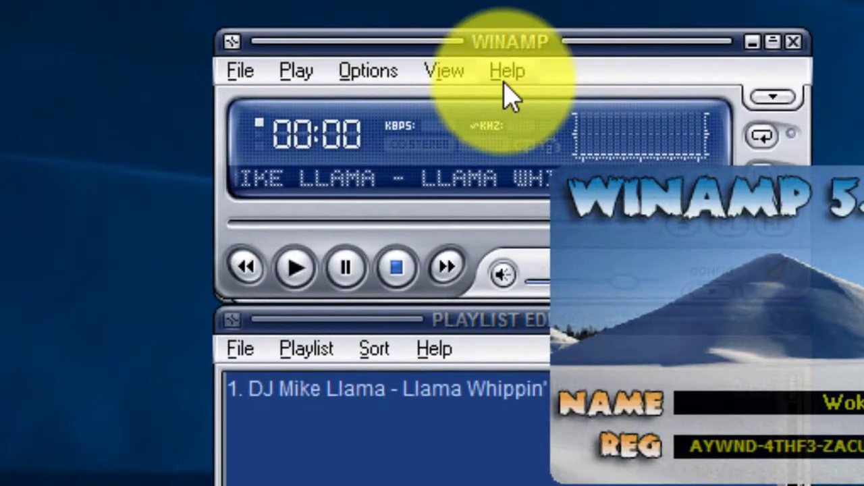
pyautogui.click(507, 73)
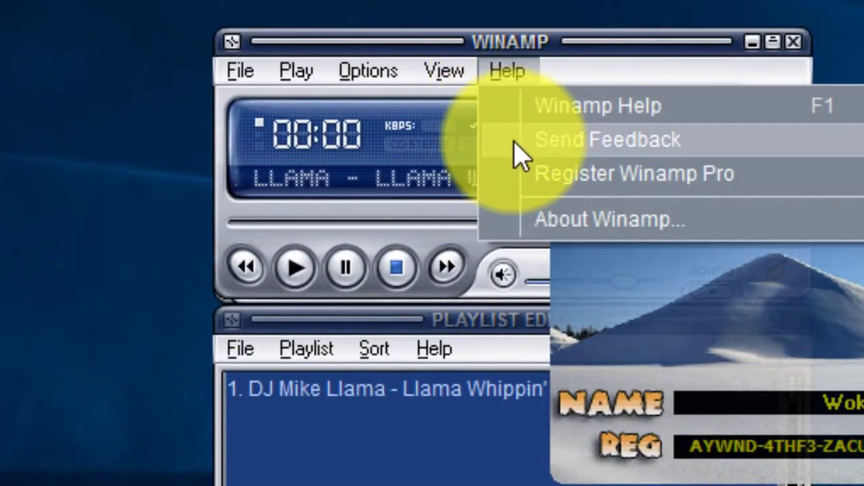
pyautogui.click(522, 170)
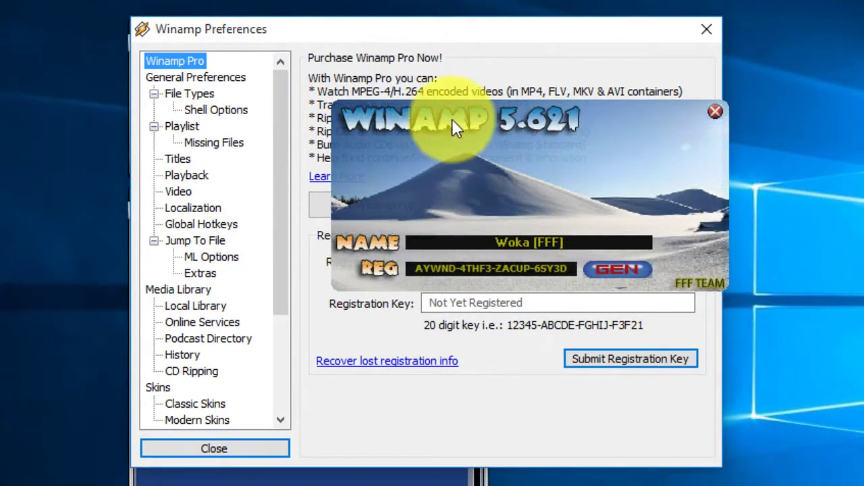
# - Move the key generator window off the registration fields and copy its name into the Registered Name field
pyautogui.moveTo(588, 139); pyautogui.dragTo(719, 108)
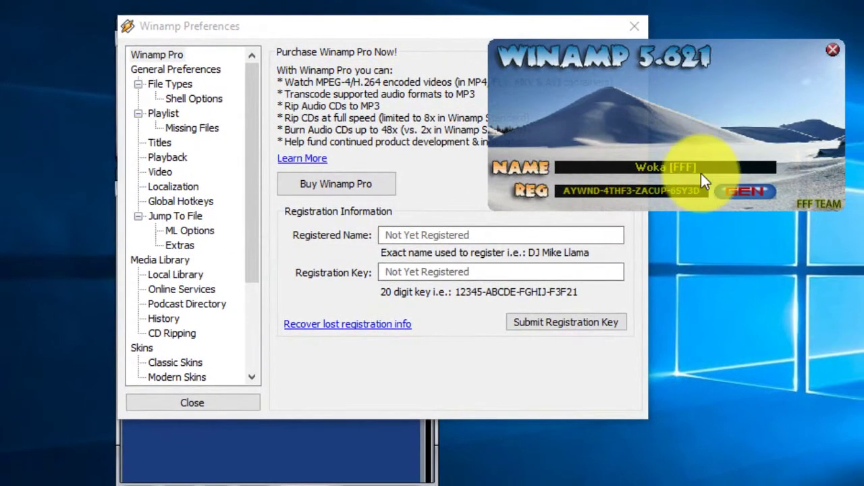
pyautogui.moveTo(718, 193); pyautogui.dragTo(662, 194)
pyautogui.hotkey('ctrl', 'c')
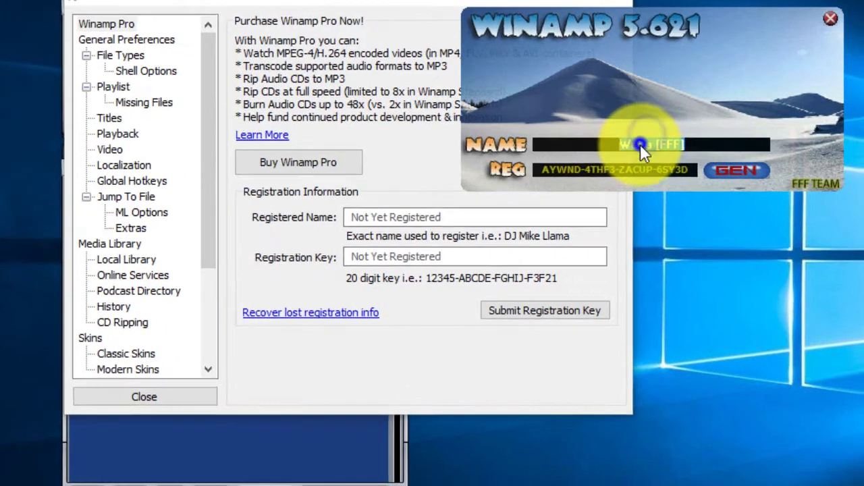
pyautogui.rightClick(657, 167)
pyautogui.click(622, 149)
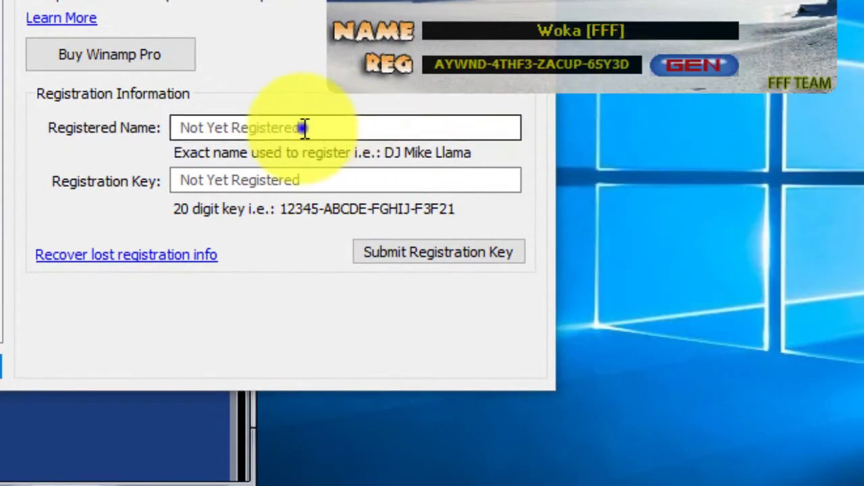
pyautogui.rightClick(304, 128)
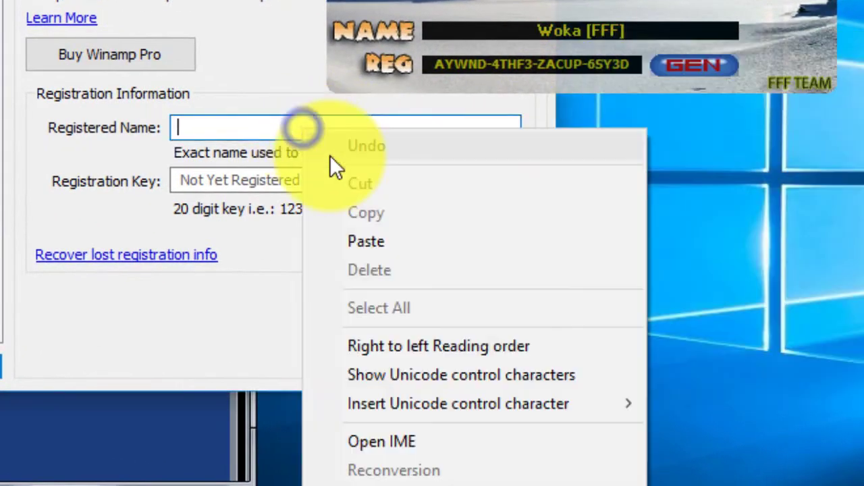
pyautogui.click(352, 241)
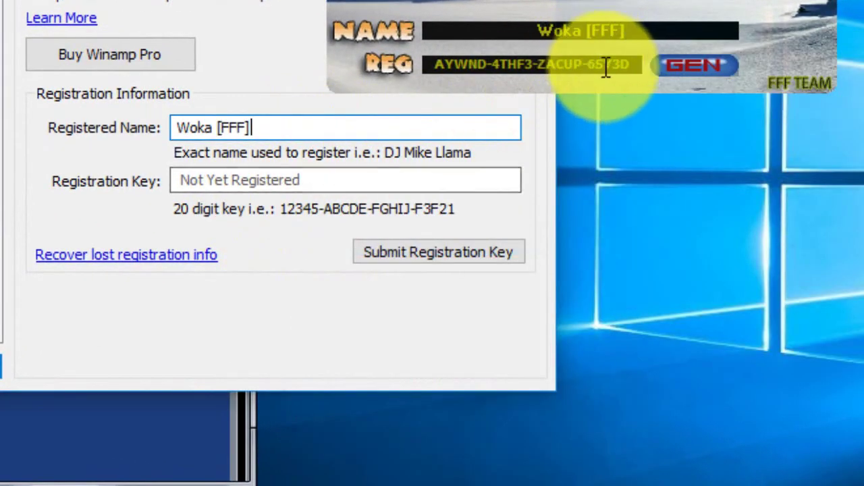
# - Copy the generated key from the key generator into the Registration Key field and submit it
pyautogui.moveTo(628, 70); pyautogui.dragTo(435, 67)
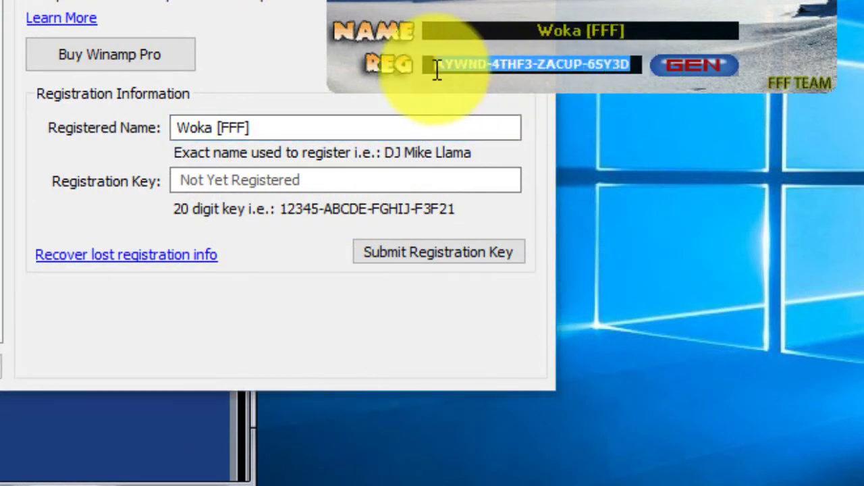
pyautogui.rightClick(465, 66)
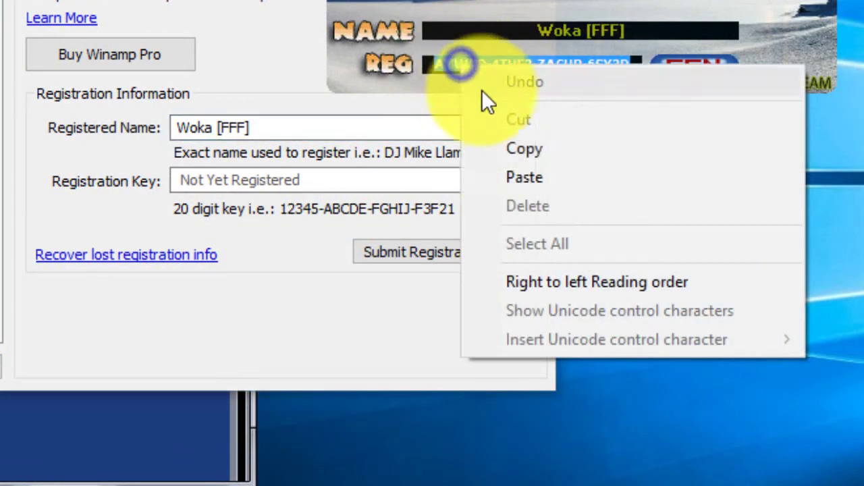
pyautogui.click(492, 147)
pyautogui.rightClick(411, 181)
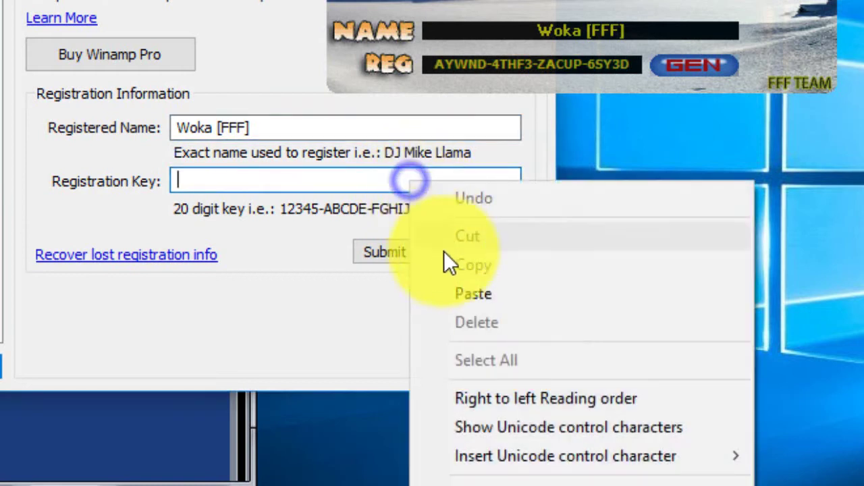
pyautogui.click(461, 295)
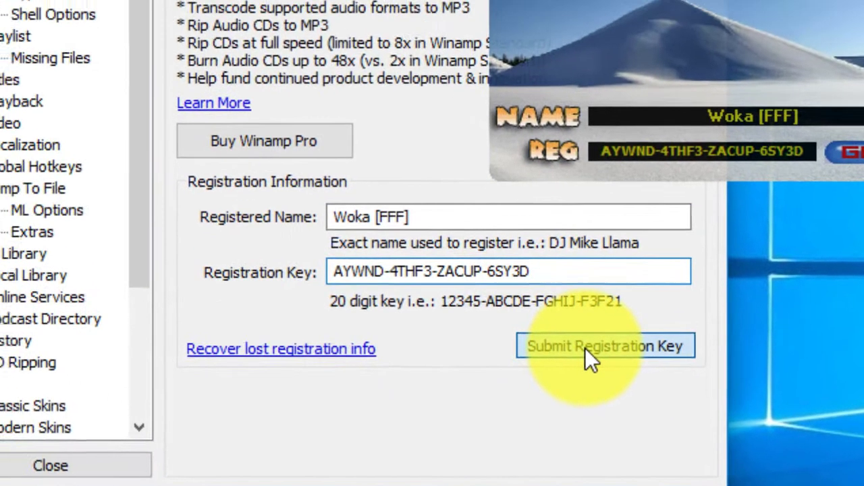
pyautogui.click(422, 259)
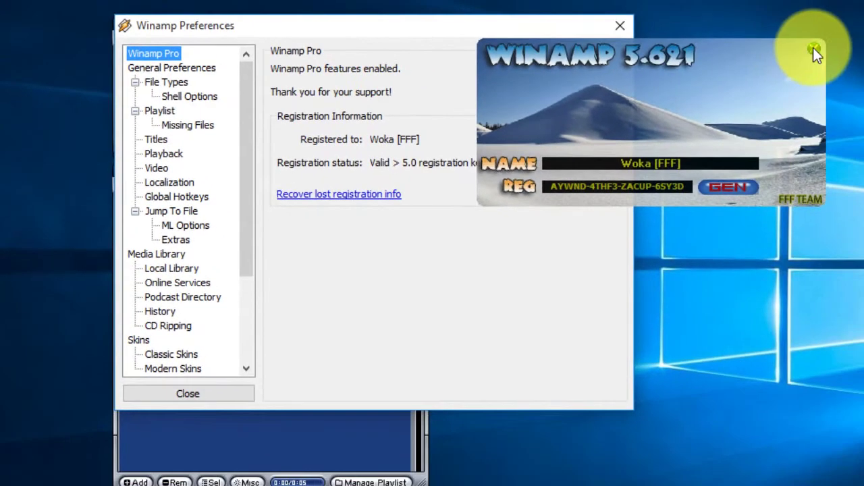
# - Close the key generator, the Winamp Preferences window and Winamp itself
pyautogui.click(830, 50)
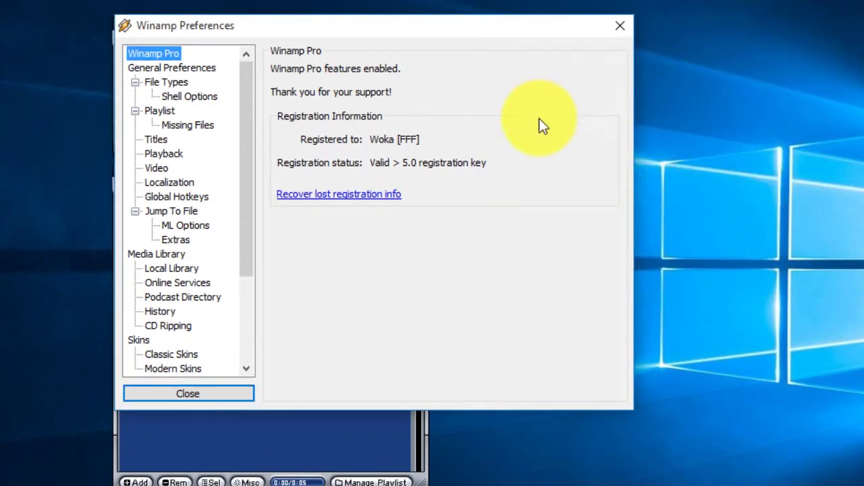
pyautogui.click(610, 28)
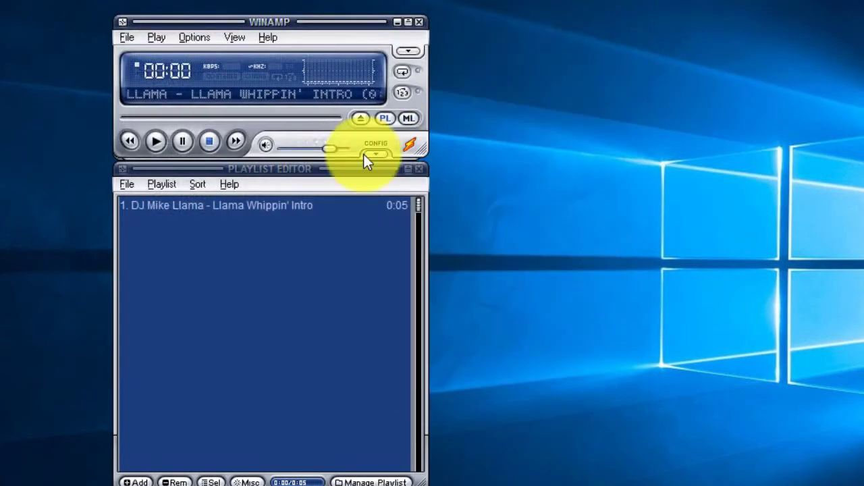
pyautogui.click(420, 22)
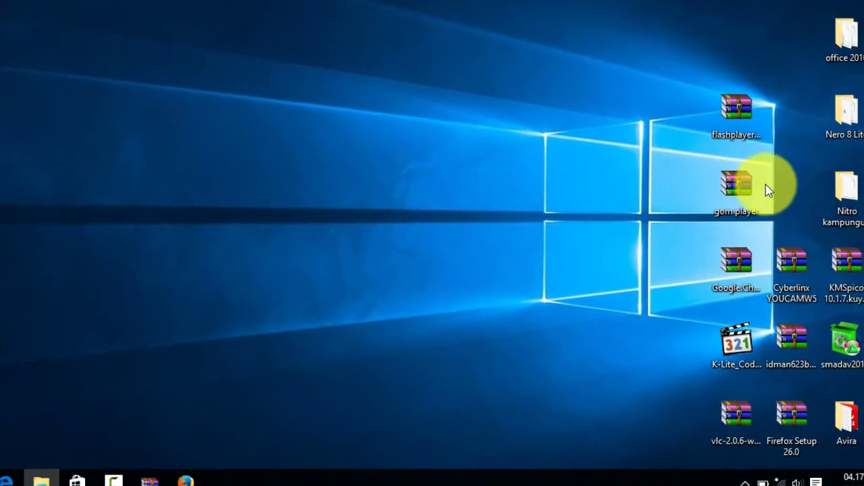
# - Close the Cyberlinx YOUCAMW5 archive window and go up from the Winamp archive's KeyGen folder to the Desktop folder
pyautogui.moveTo(145, 471)
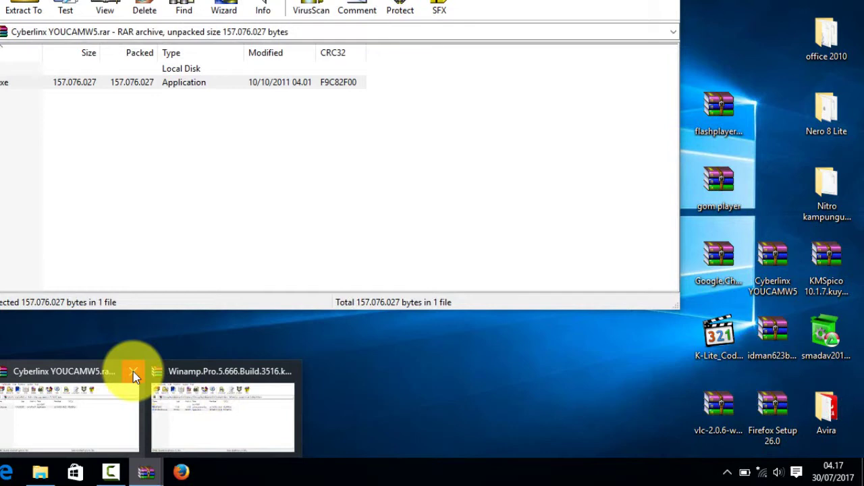
pyautogui.click(135, 371)
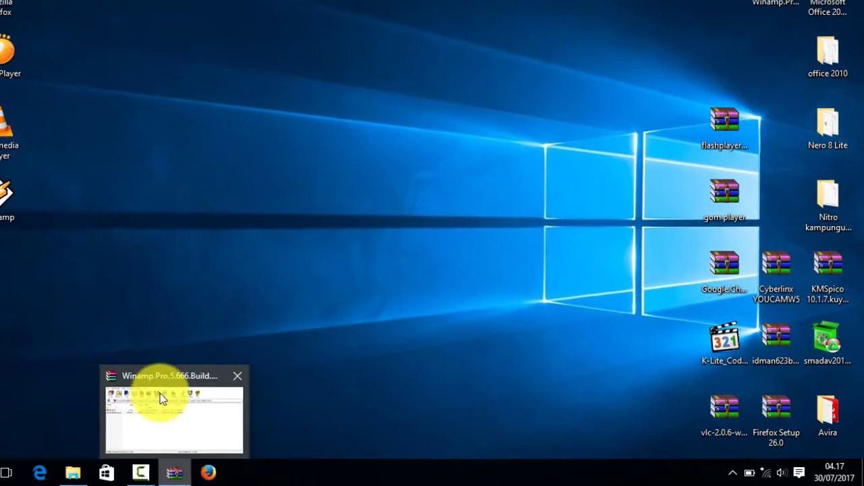
pyautogui.click(165, 399)
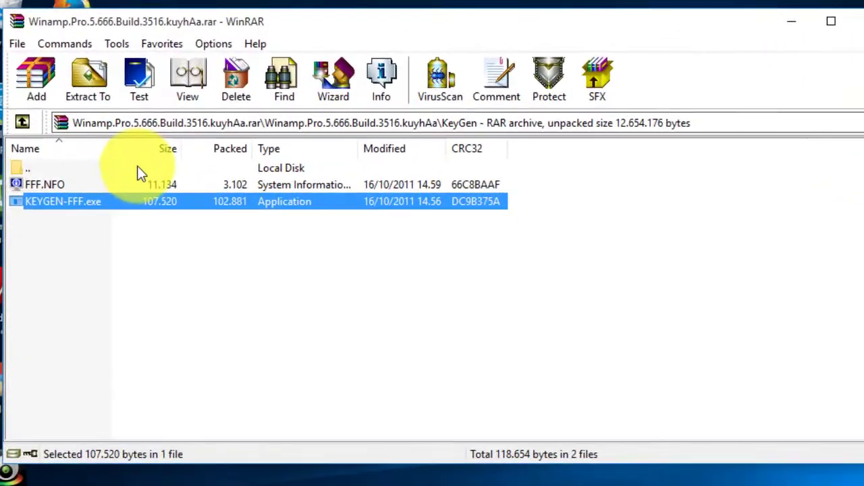
pyautogui.doubleClick(105, 127)
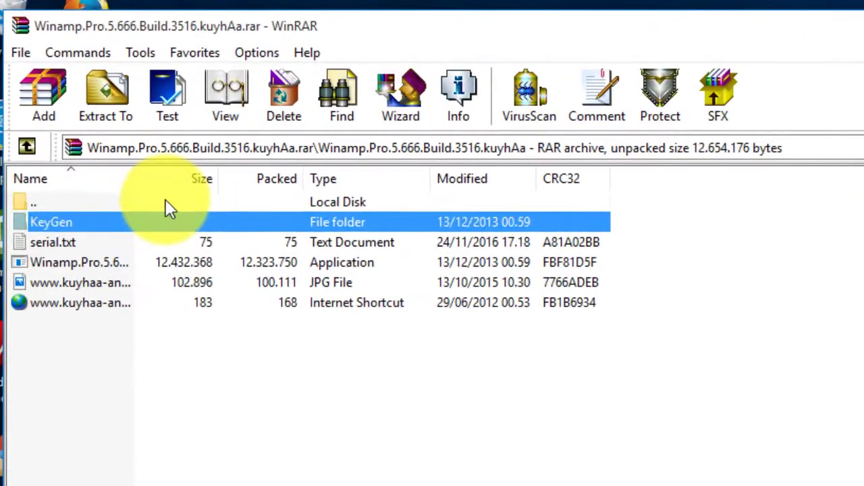
pyautogui.doubleClick(105, 127)
pyautogui.click(102, 127)
pyautogui.doubleClick(159, 201)
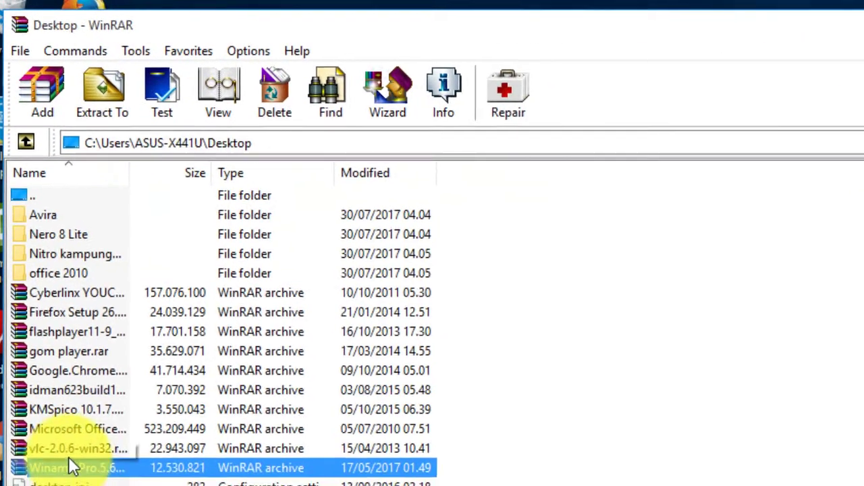
# - Launch the K-Lite Codec Pack installer from the Desktop listing, keeping Profile 1: Default and software decoding for H.264 and VC-1 video
pyautogui.scroll(-1, 67, 459)
pyautogui.doubleClick(60, 391)
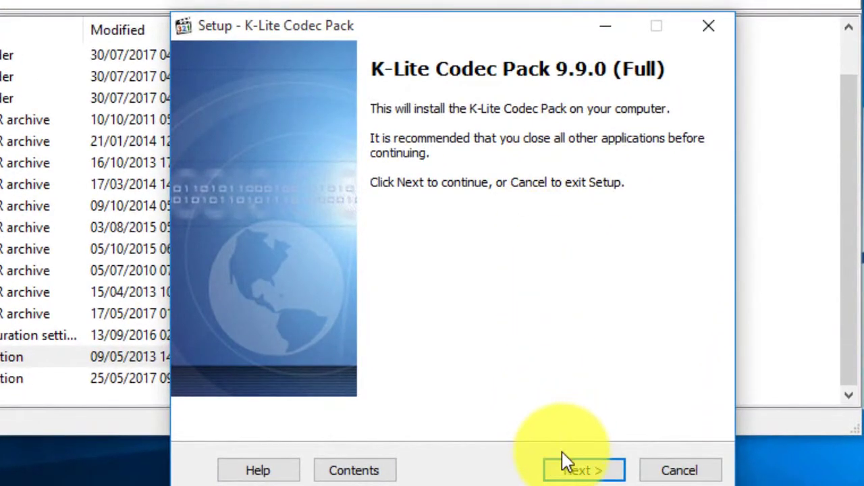
pyautogui.click(566, 467)
pyautogui.click(566, 467)
pyautogui.click(566, 467)
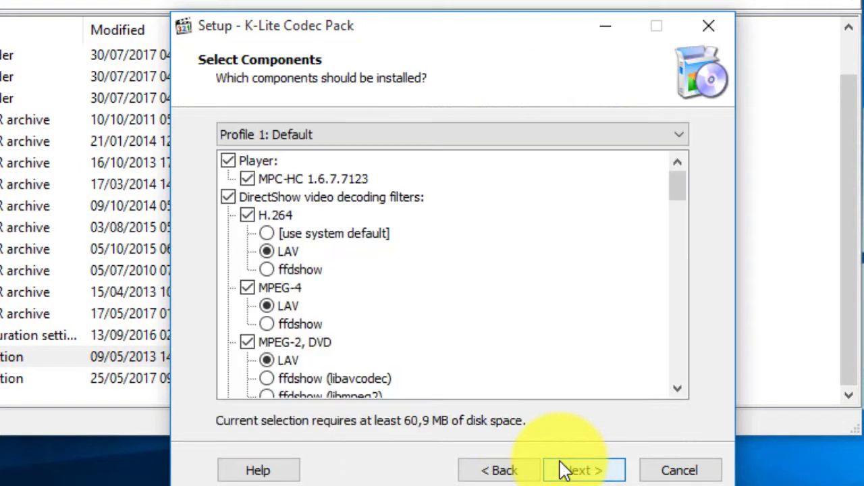
pyautogui.click(566, 467)
pyautogui.click(564, 470)
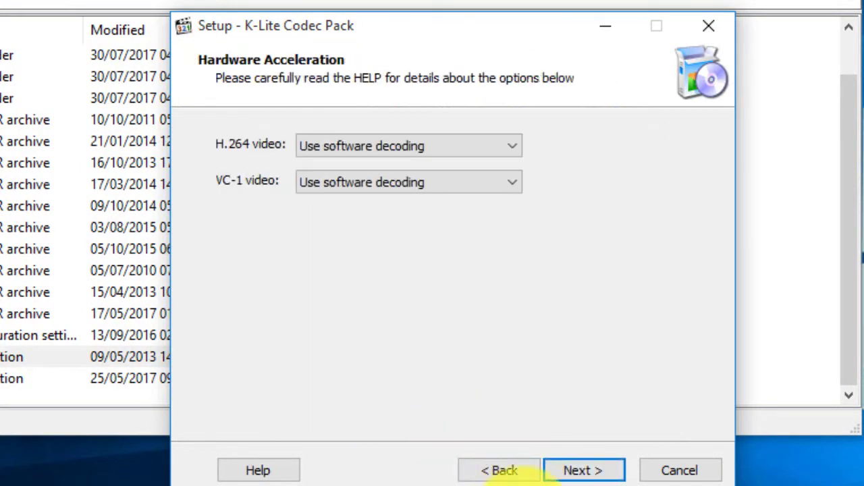
pyautogui.click(568, 472)
# - Create file associations for Media Player Classic and Windows Media Player, selecting all video and audio extensions for both
pyautogui.click(323, 158)
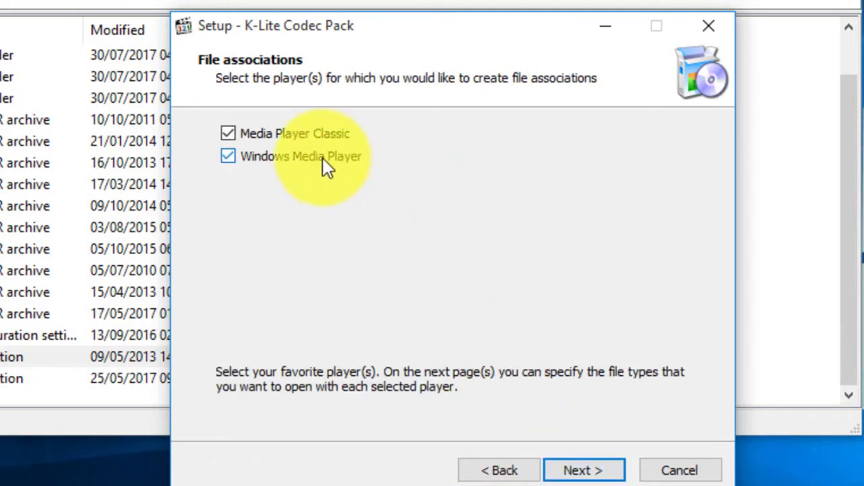
pyautogui.click(555, 472)
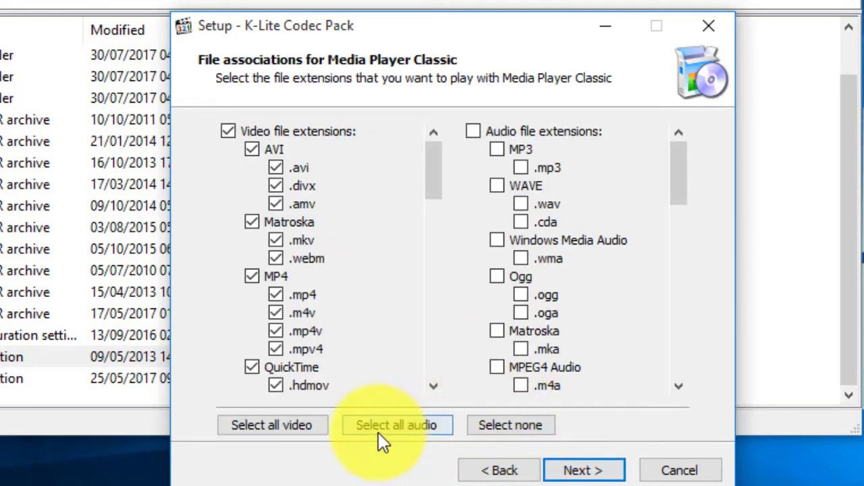
pyautogui.click(275, 432)
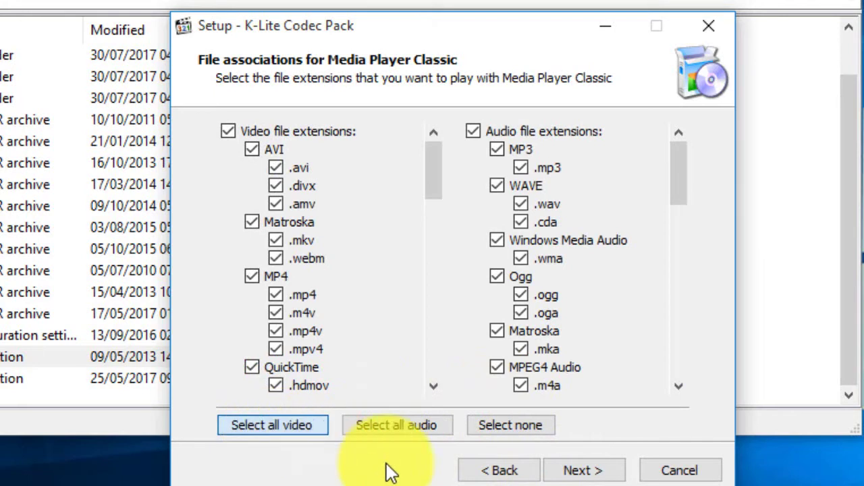
pyautogui.click(587, 472)
pyautogui.click(409, 433)
pyautogui.click(301, 427)
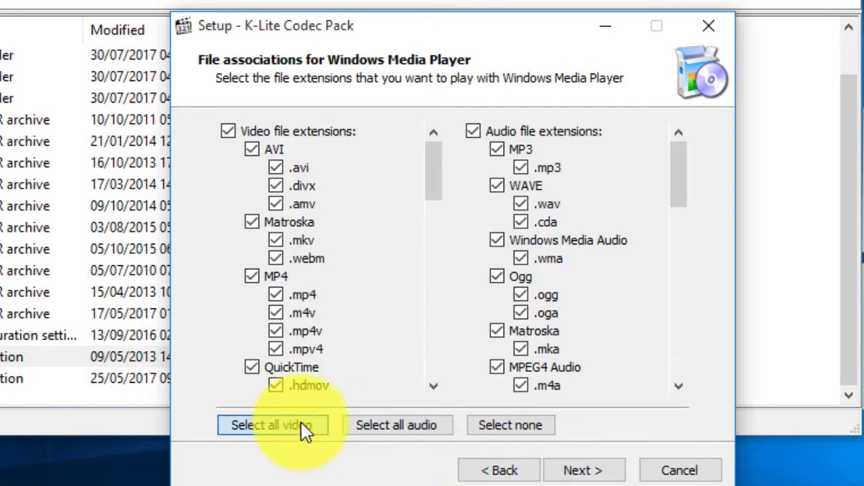
# - Run the K-Lite Codec Pack installation with the chosen settings and finish the setup without running Codec Tweak Tool
pyautogui.click(560, 474)
pyautogui.click(560, 473)
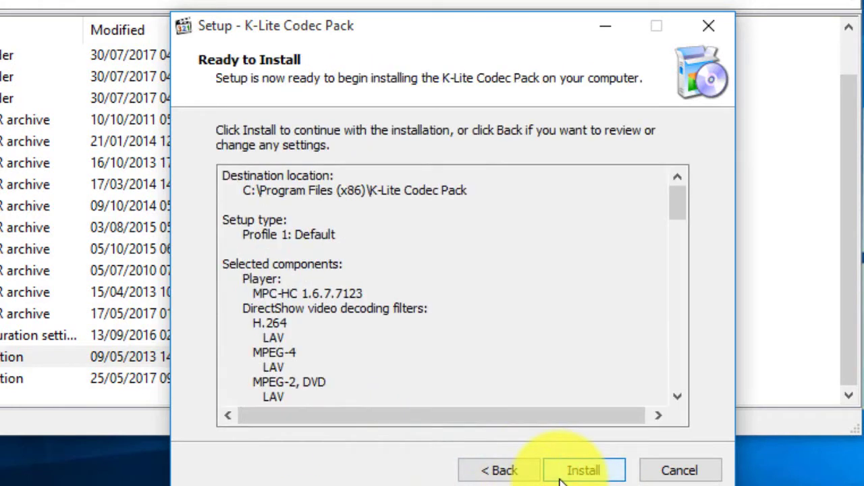
pyautogui.click(560, 474)
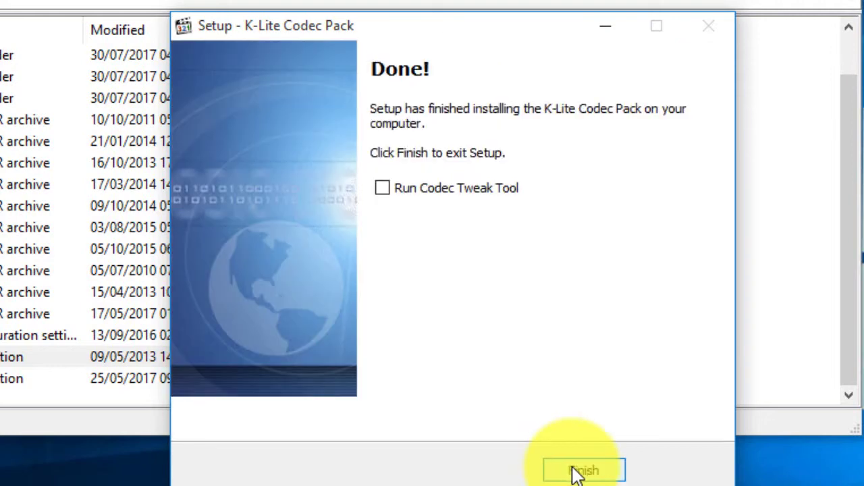
pyautogui.click(582, 470)
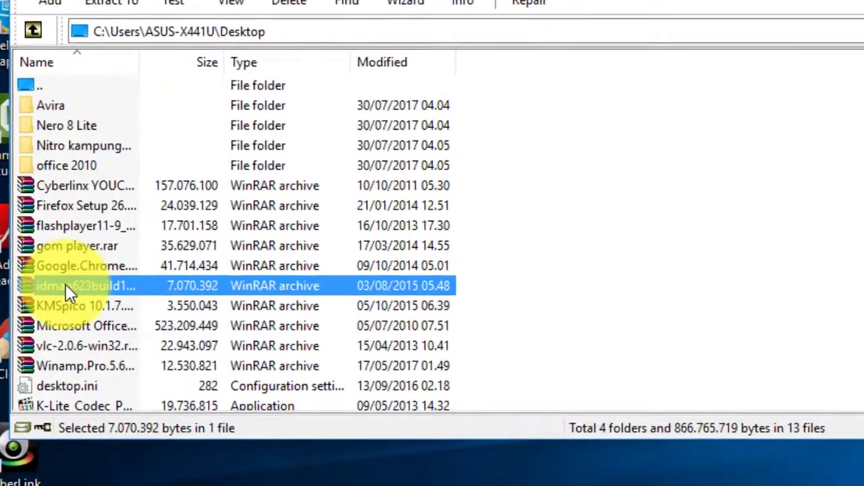
# - Run the installer inside the idman623build17+patch.rar archive and set the IDM interface language to English
pyautogui.doubleClick(68, 279)
pyautogui.doubleClick(108, 76)
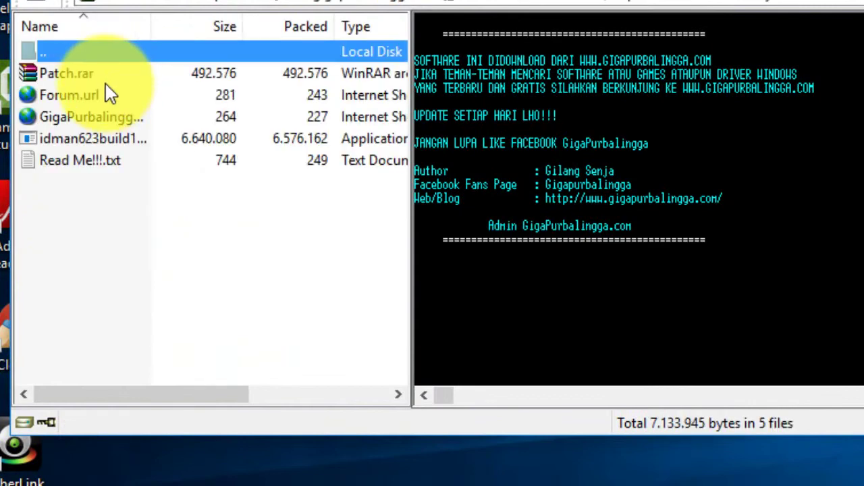
pyautogui.doubleClick(77, 138)
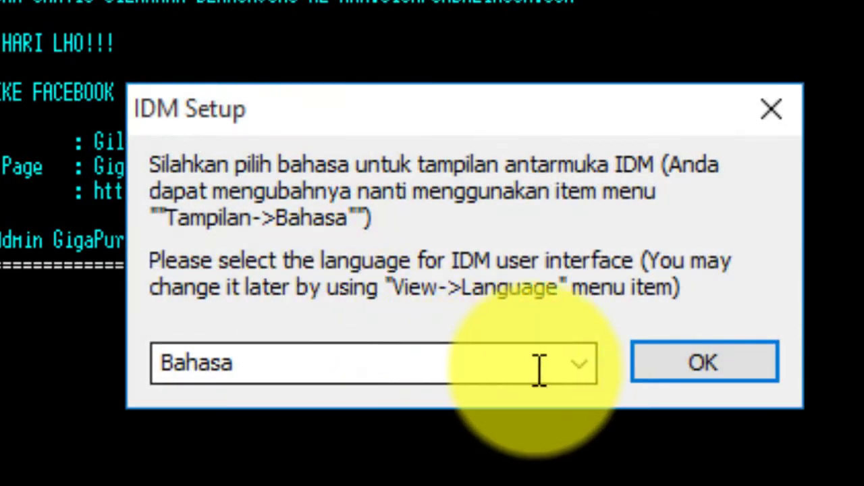
pyautogui.click(571, 382)
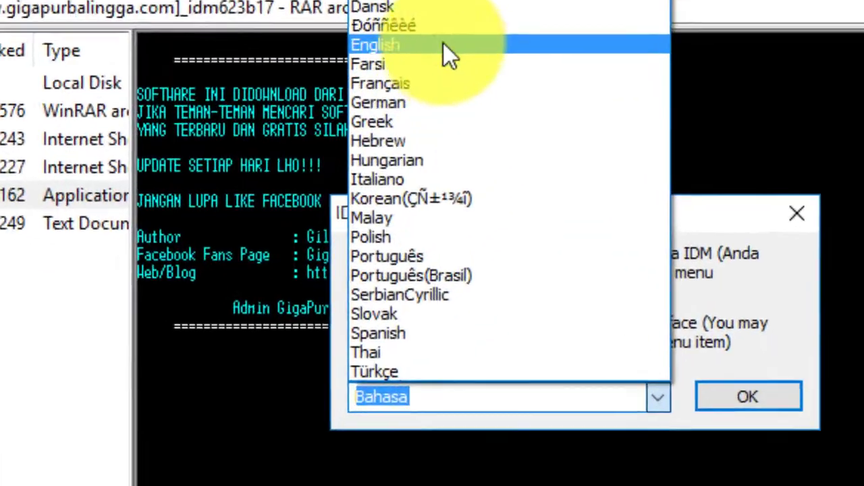
pyautogui.click(476, 135)
pyautogui.click(647, 375)
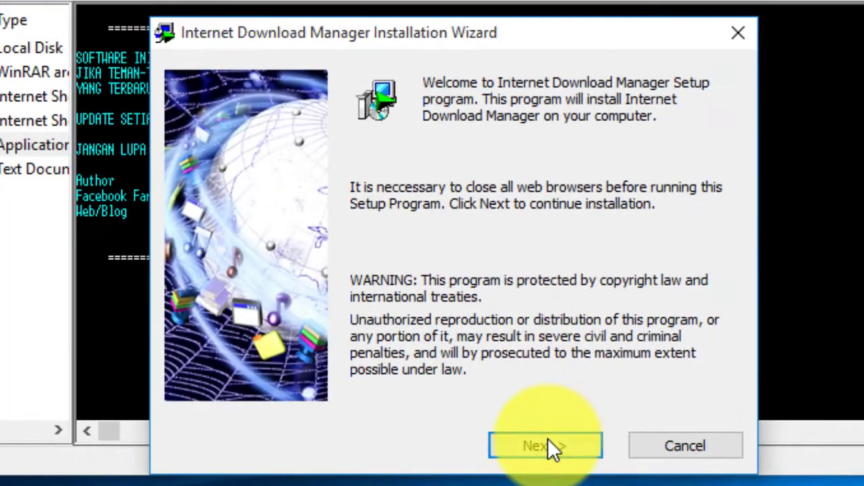
# - Complete the Internet Download Manager installation and dismiss the Firefox and Google Chrome integration notices
pyautogui.click(547, 445)
pyautogui.click(547, 445)
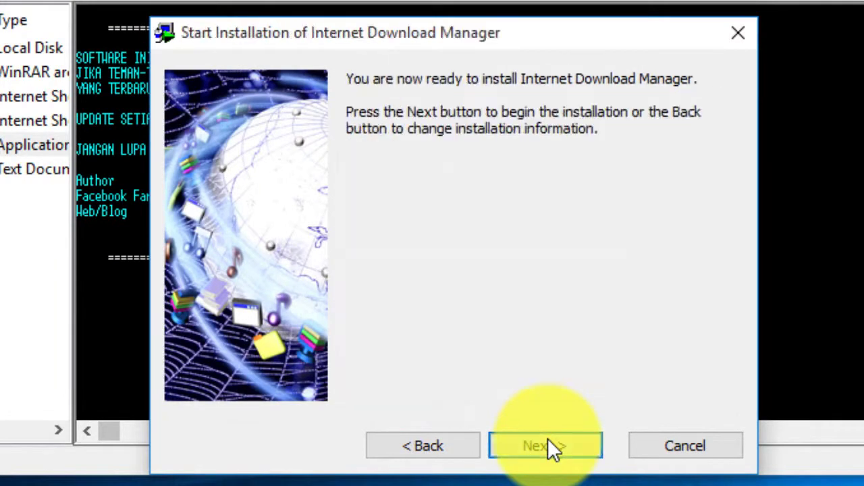
pyautogui.click(546, 447)
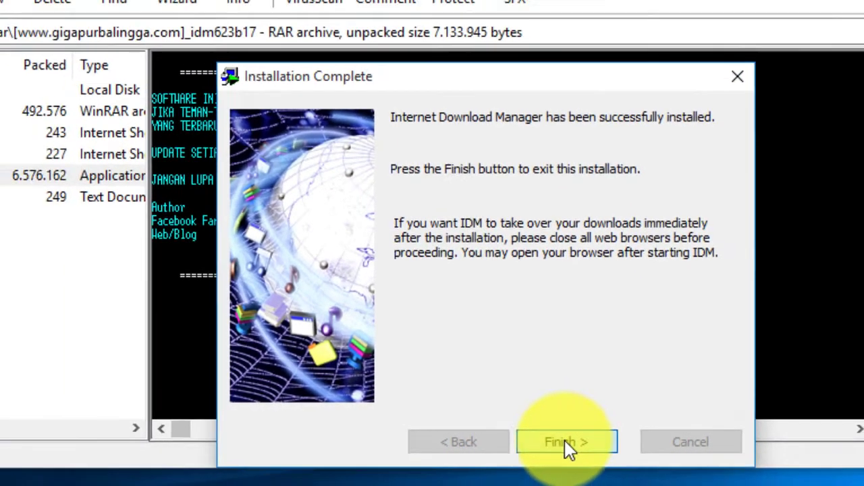
pyautogui.click(545, 446)
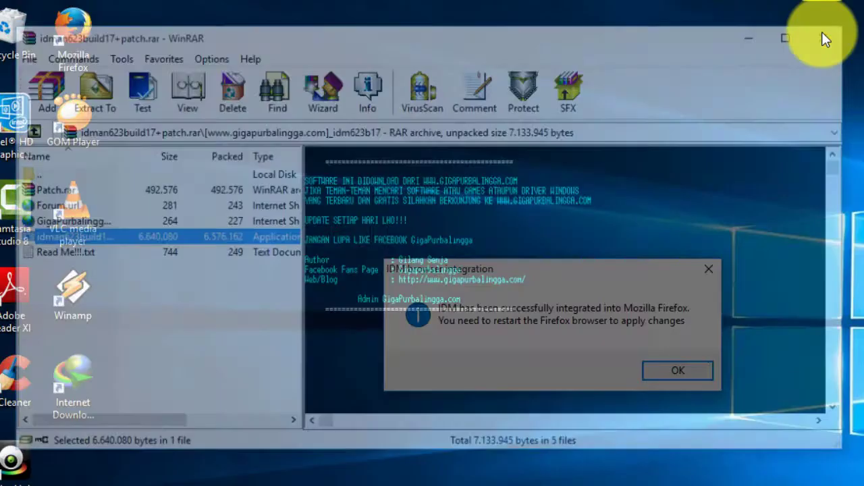
pyautogui.click(678, 370)
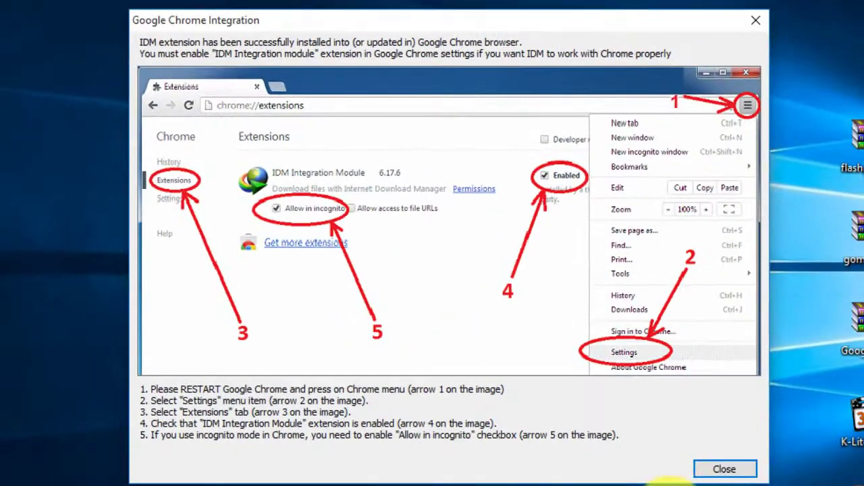
pyautogui.click(716, 475)
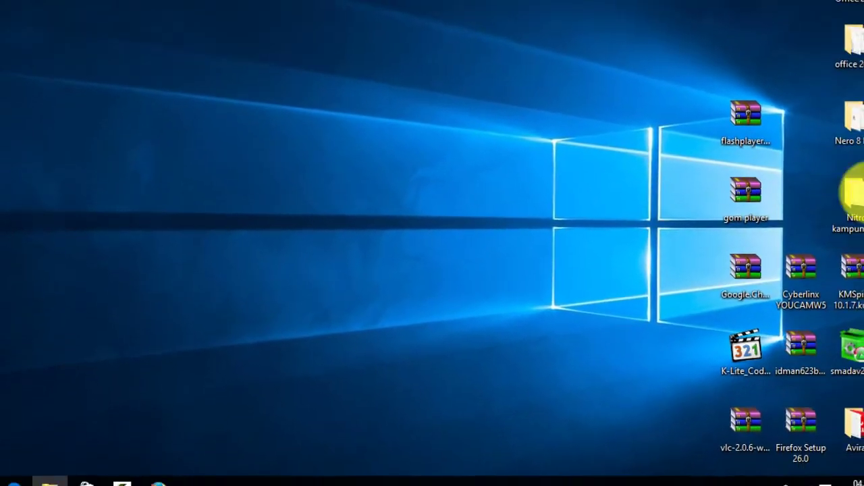
# - Move the flashplayer, gom player, Google Chrome and Cyberlinx YOUCAMW5 archives from the desktop to the Recycle Bin
pyautogui.click(733, 118)
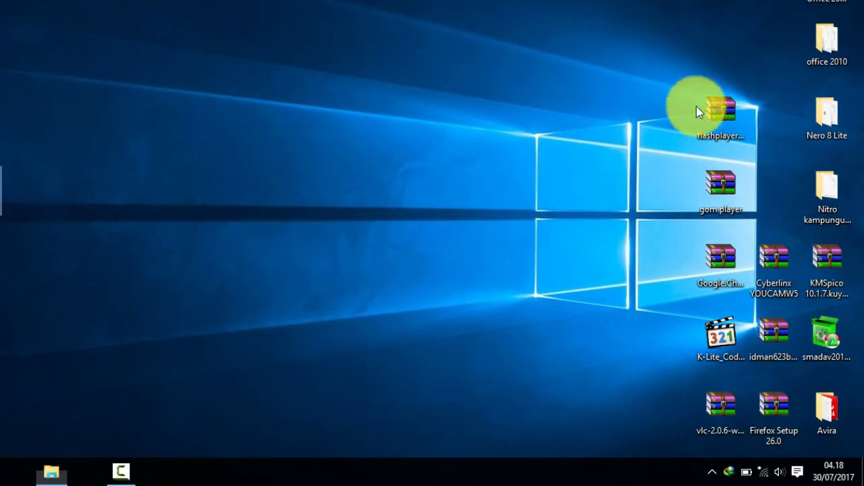
pyautogui.moveTo(667, 55); pyautogui.dragTo(25, 28)
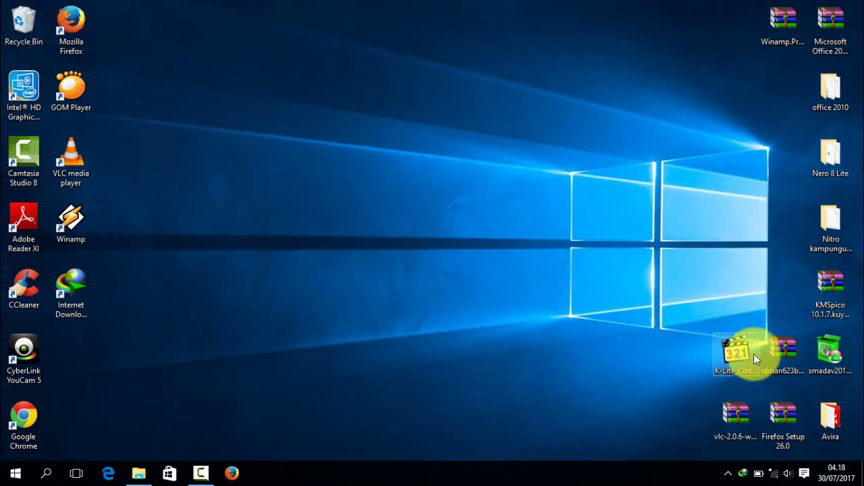
# - Open Patch.rar inside the idman623build17+patch.rar archive and exit the running Internet Download Manager
pyautogui.doubleClick(787, 351)
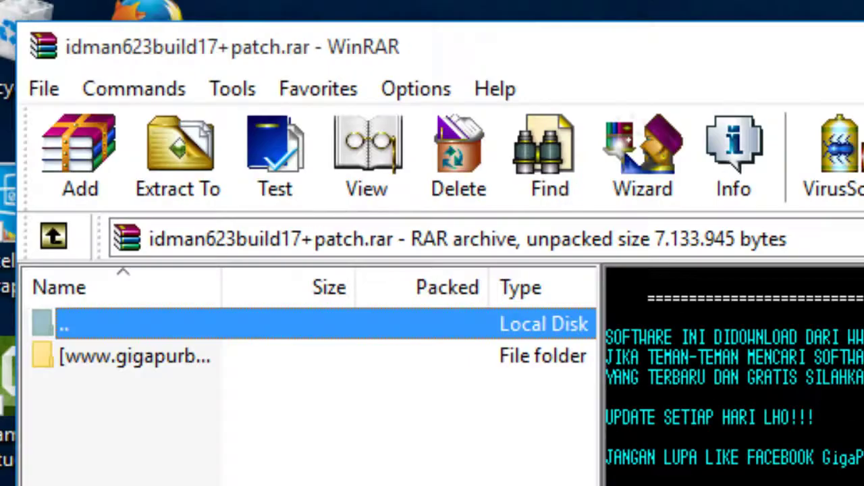
pyautogui.doubleClick(166, 357)
pyautogui.click(147, 318)
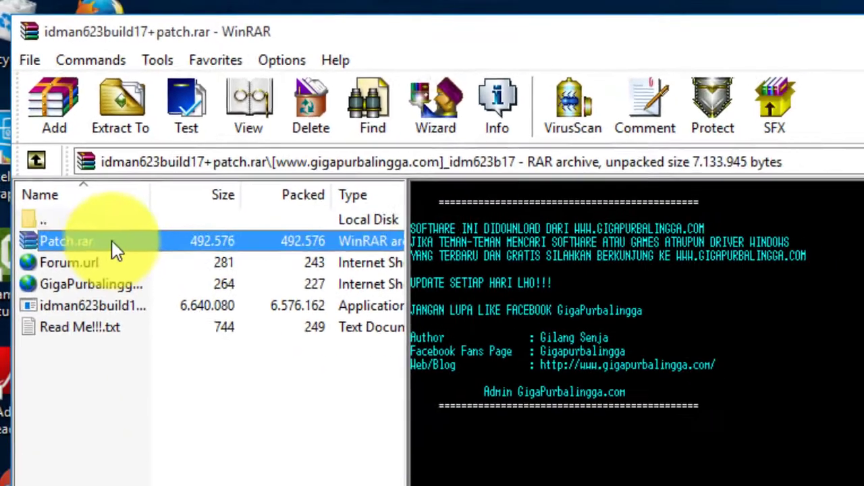
pyautogui.doubleClick(111, 241)
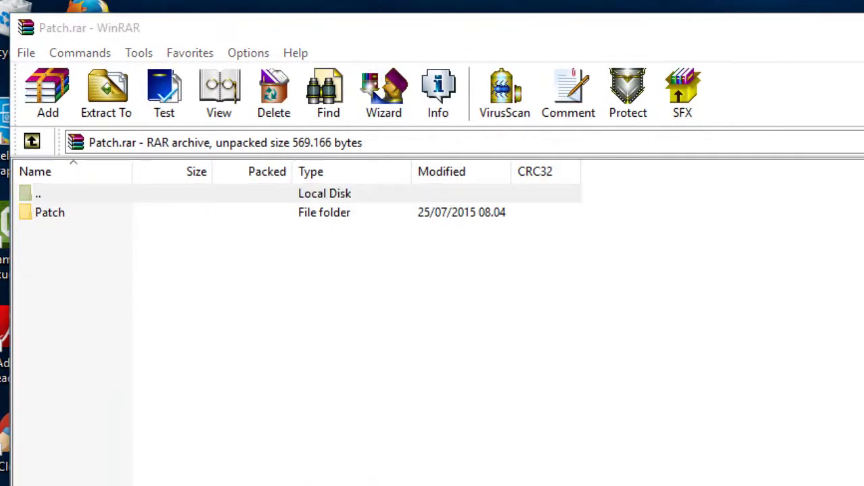
pyautogui.click(635, 432)
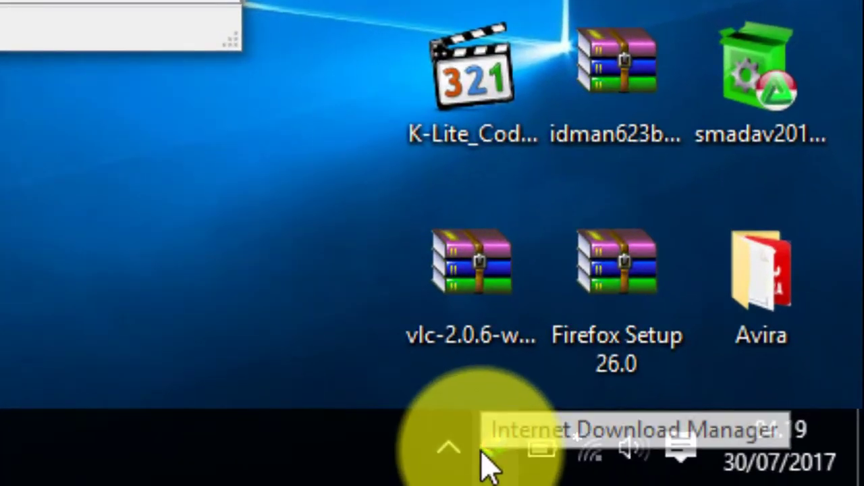
pyautogui.rightClick(479, 453)
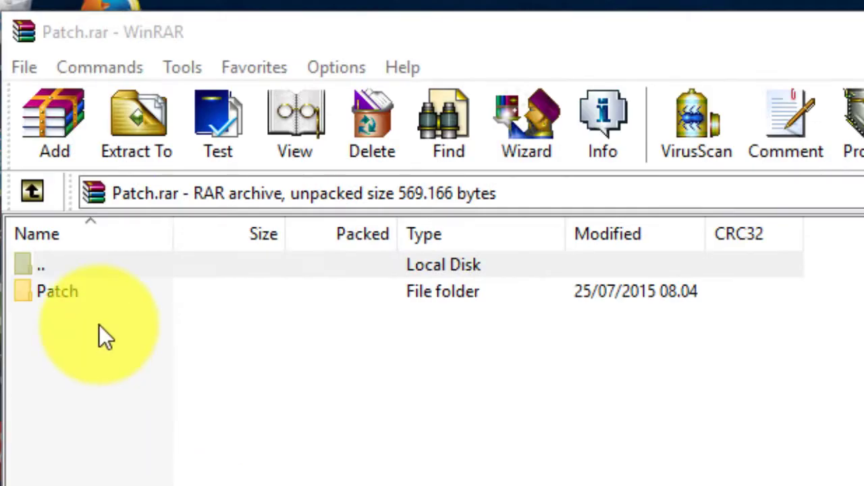
# - Run the patcher from the Patch folder on IDMan.exe, entering the requested name, and close it along with both archive windows
pyautogui.doubleClick(91, 301)
pyautogui.doubleClick(70, 346)
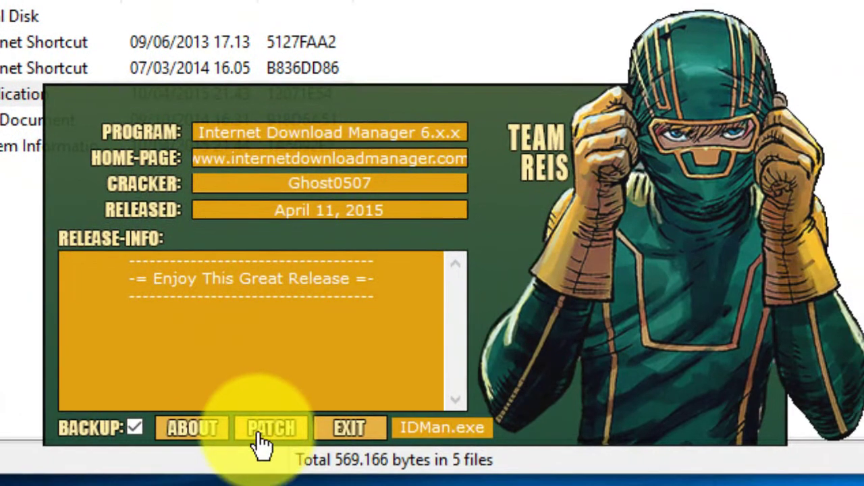
pyautogui.click(422, 485)
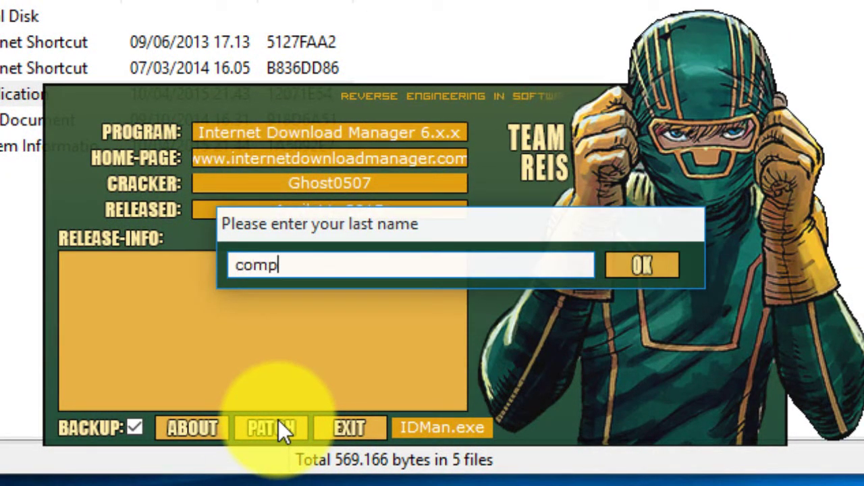
pyautogui.write('comp')
pyautogui.press('Return')
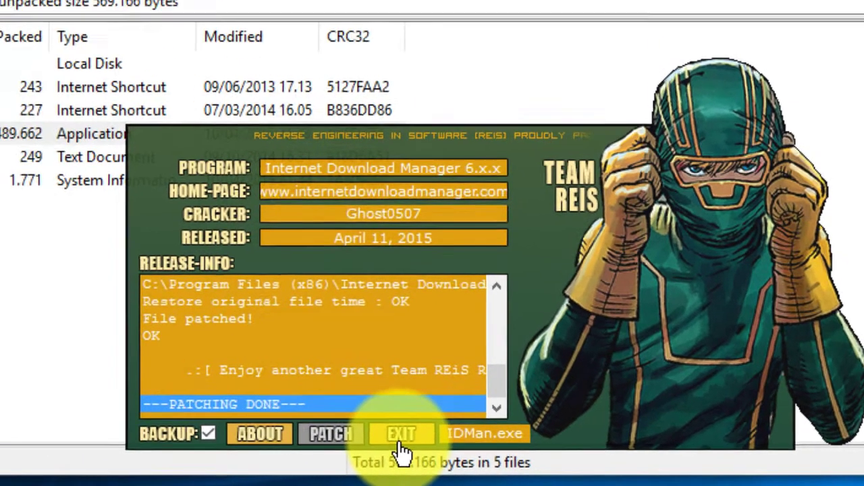
pyautogui.click(349, 428)
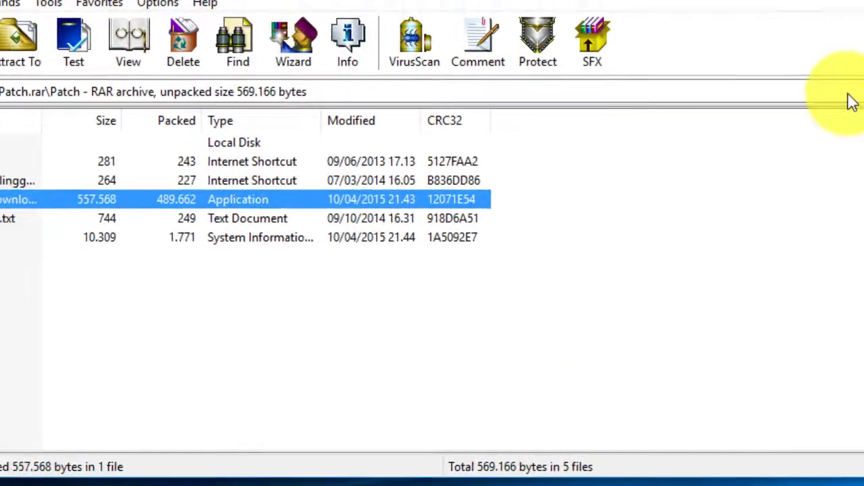
pyautogui.hotkey('alt', 'F4')
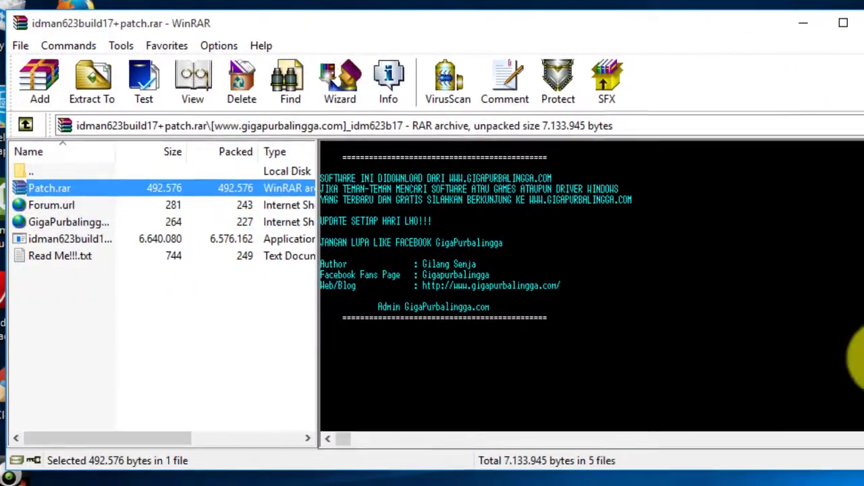
pyautogui.click(836, 30)
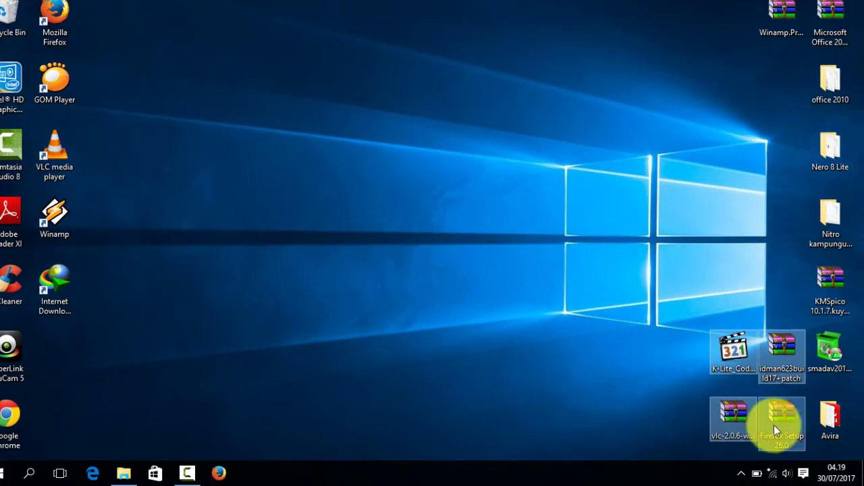
# - Delete the K-Lite, idman623build17+patch, vlc-2.0.6, Firefox Setup 26.0 and Winamp installer files, and move the KMSpico archive beside the smadav installer
pyautogui.press('Delete')
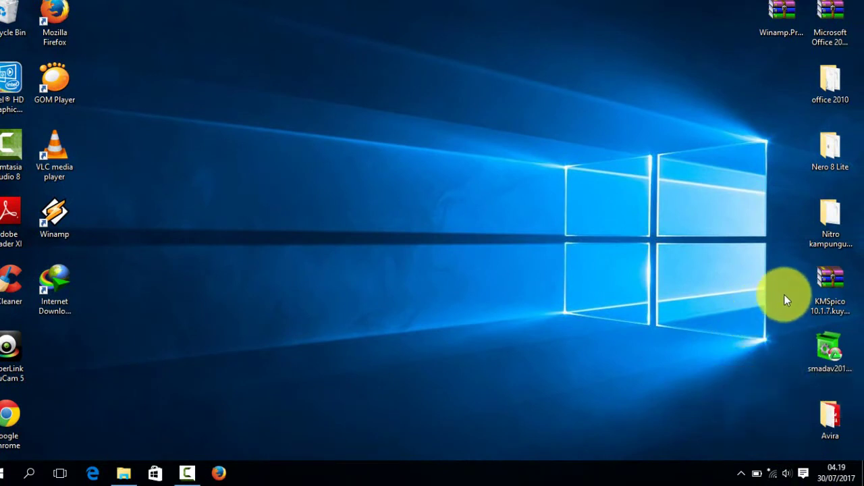
pyautogui.moveTo(814, 277); pyautogui.dragTo(766, 346)
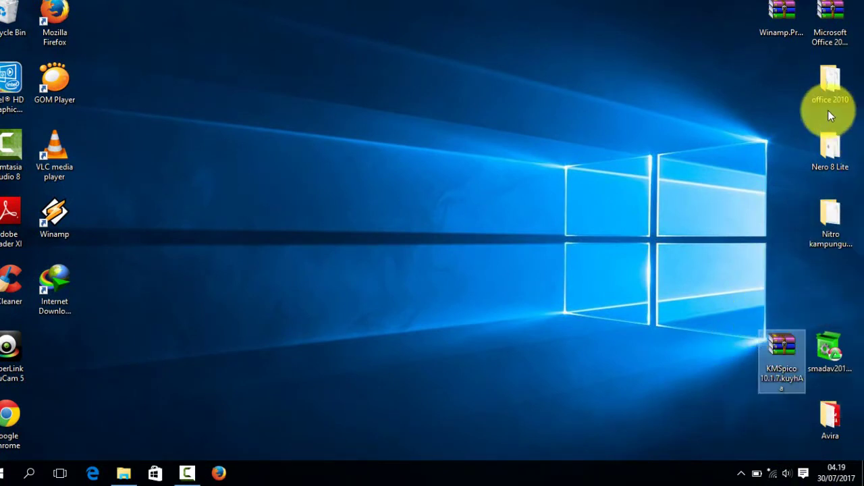
pyautogui.moveTo(782, 15); pyautogui.dragTo(800, 36)
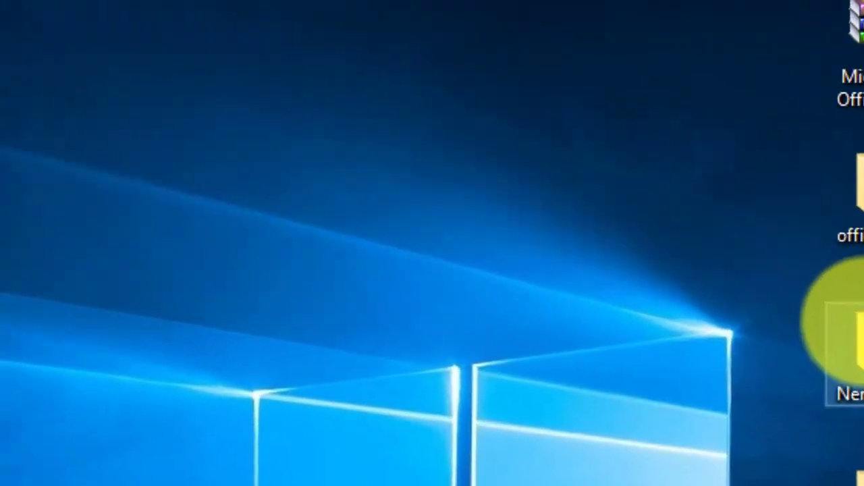
# - Run keygen from the Nero 8 Lite folder, generate a serial number for Nero 8 Ultra Edition and copy it
pyautogui.doubleClick(829, 145)
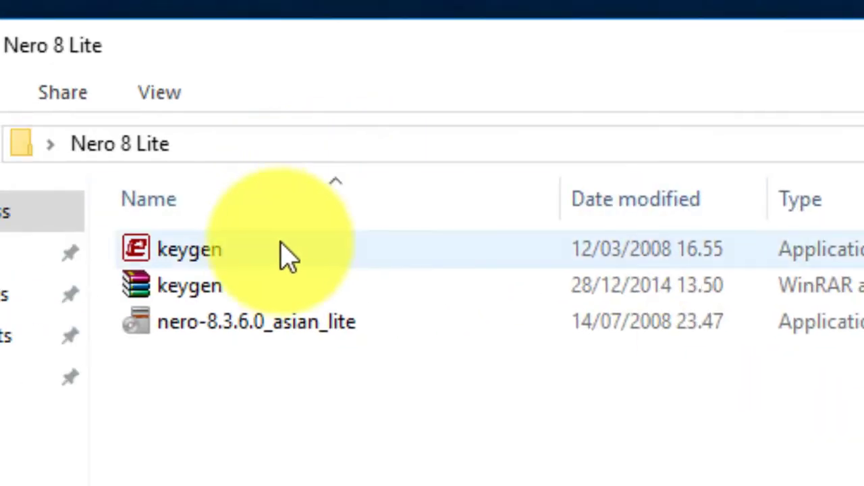
pyautogui.doubleClick(285, 256)
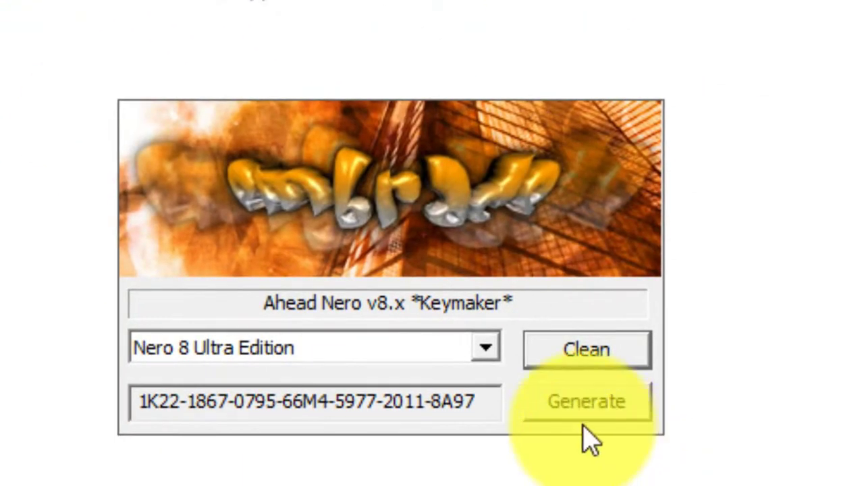
pyautogui.click(584, 405)
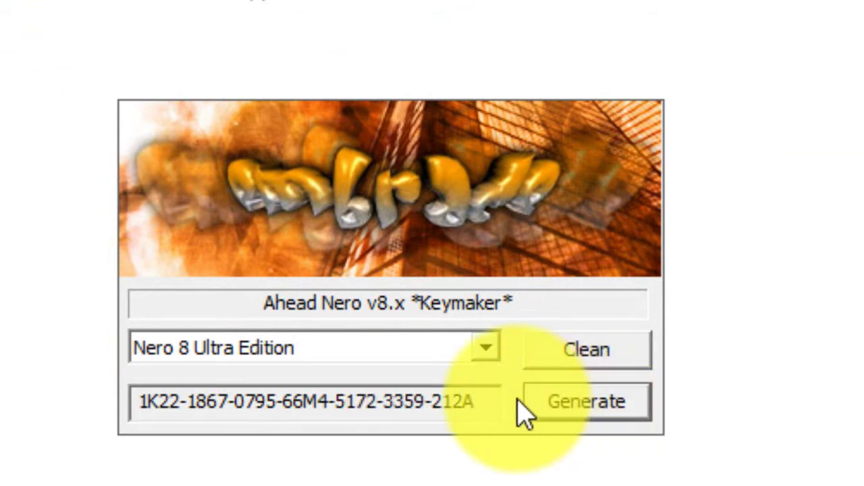
pyautogui.moveTo(500, 400); pyautogui.dragTo(137, 432)
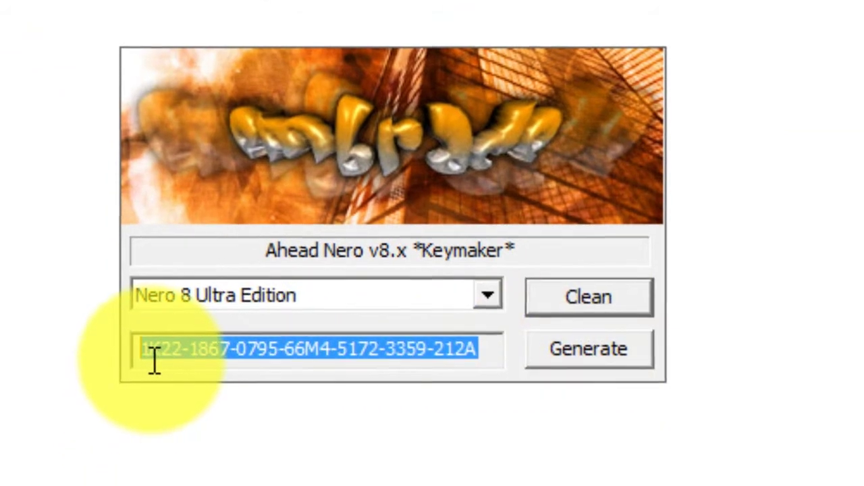
pyautogui.rightClick(154, 361)
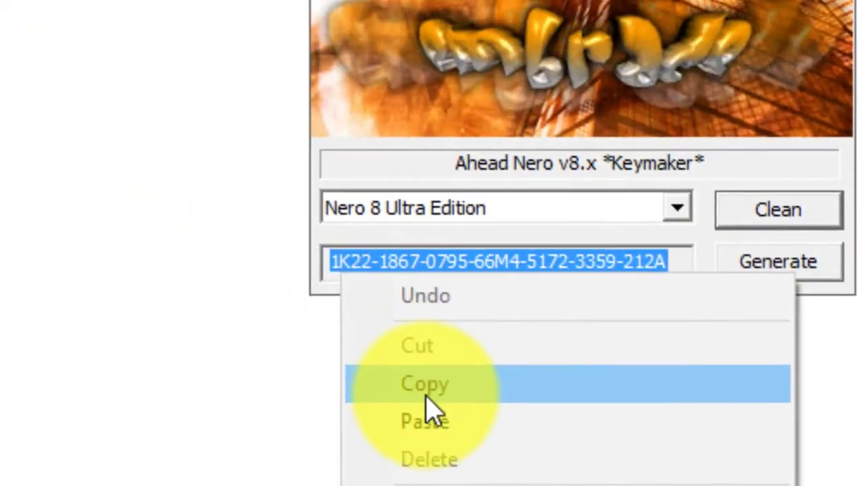
pyautogui.click(237, 481)
# - Start the nero-8.3.6.0_asian_lite installer and replace the Demo entry in the serial number field with the copied serial number
pyautogui.doubleClick(224, 90)
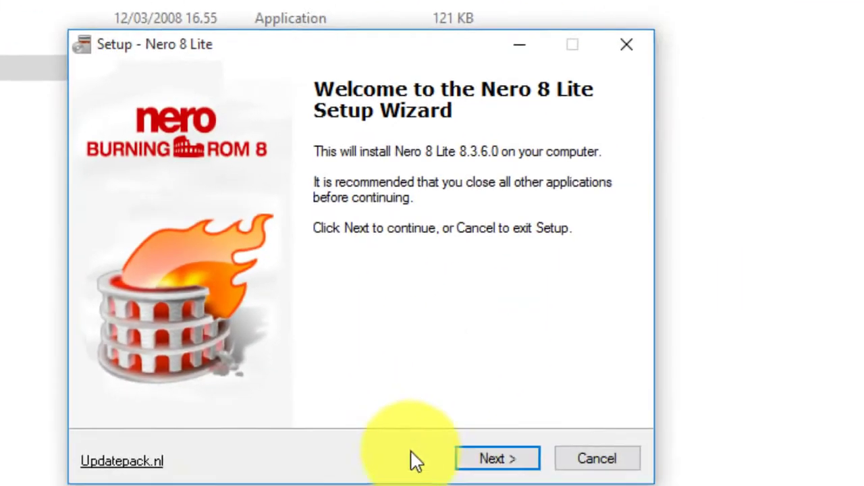
pyautogui.click(459, 442)
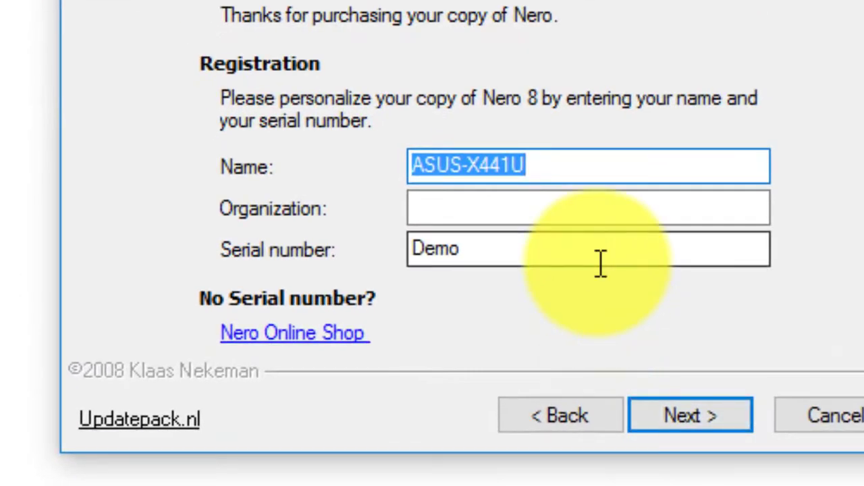
pyautogui.doubleClick(601, 262)
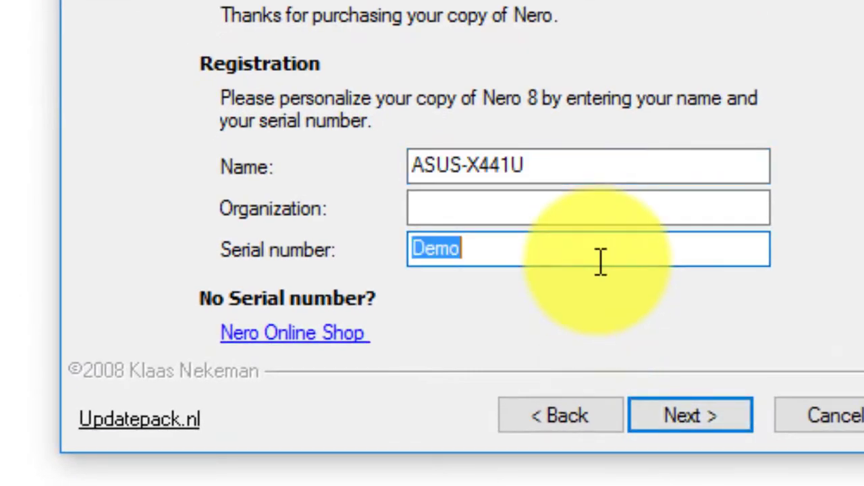
pyautogui.rightClick(601, 257)
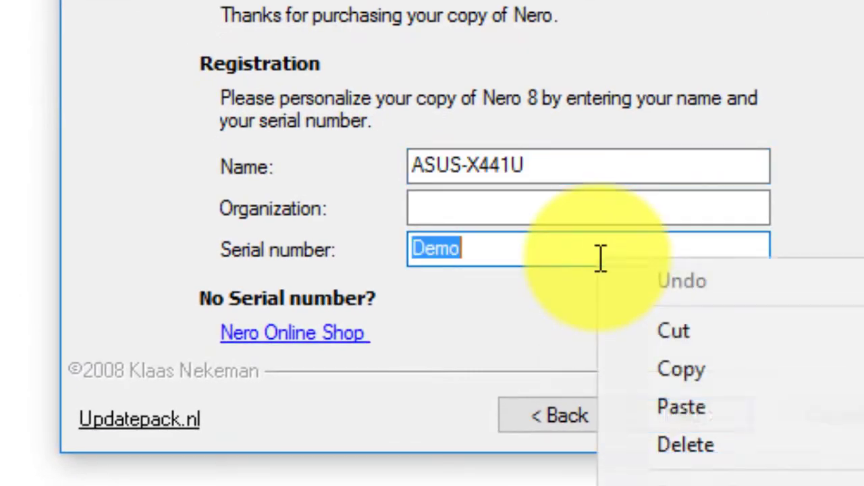
pyautogui.click(658, 403)
pyautogui.click(709, 425)
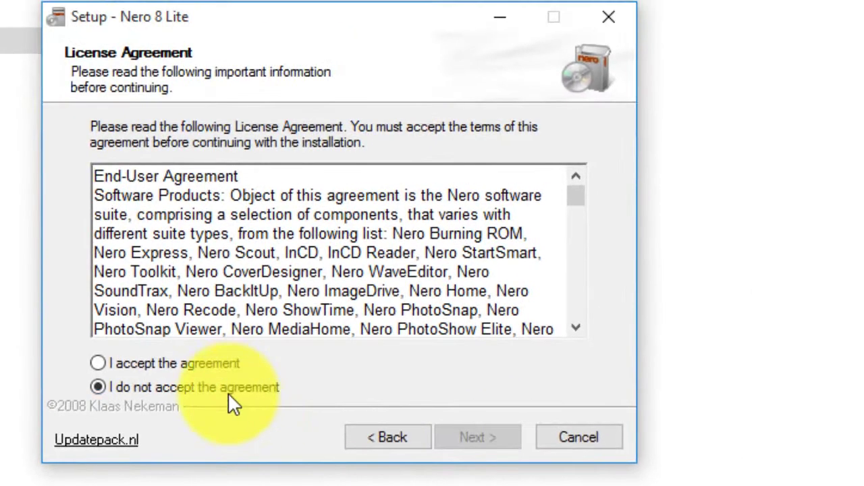
# - Accept the Nero licence agreement, keep the default destination C:\Program Files (x86)\Nero, enable the desktop icon and start the installation
pyautogui.click(214, 364)
pyautogui.click(467, 448)
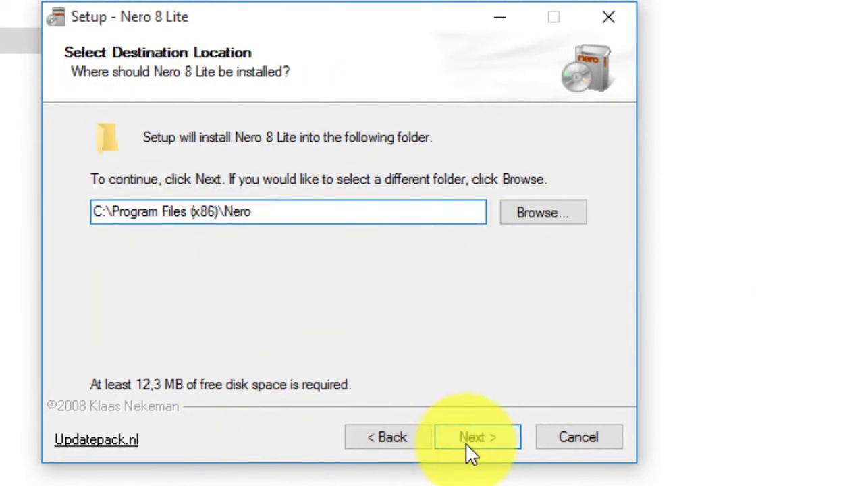
pyautogui.click(467, 449)
pyautogui.click(467, 449)
pyautogui.click(471, 449)
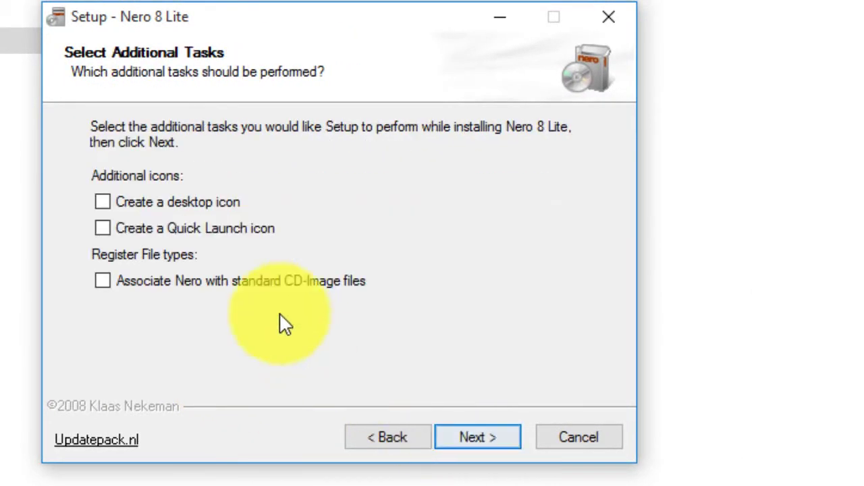
pyautogui.click(220, 201)
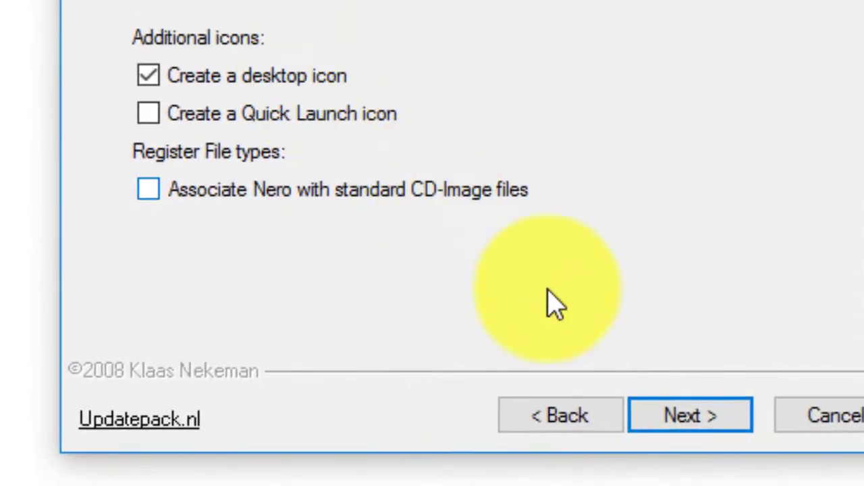
pyautogui.click(716, 412)
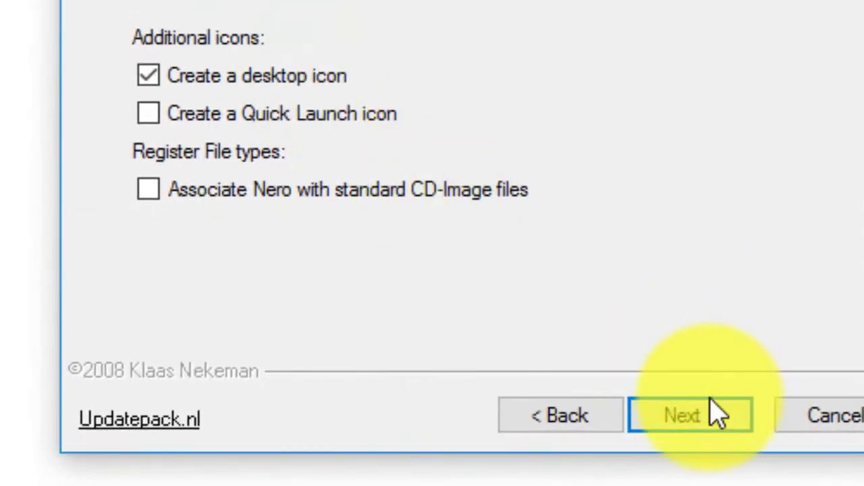
pyautogui.click(708, 424)
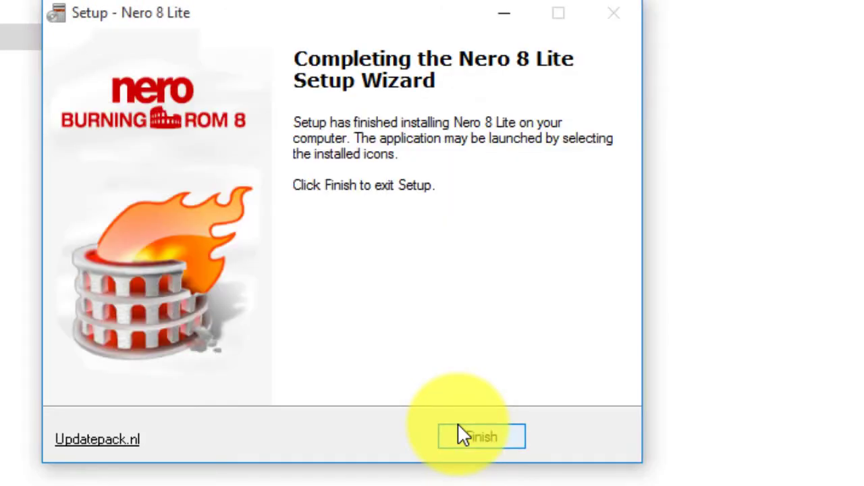
# - Finish the Nero setup, close its folder and the keygen, and move the Nero 8 Lite folder to the Recycle Bin
pyautogui.click(457, 425)
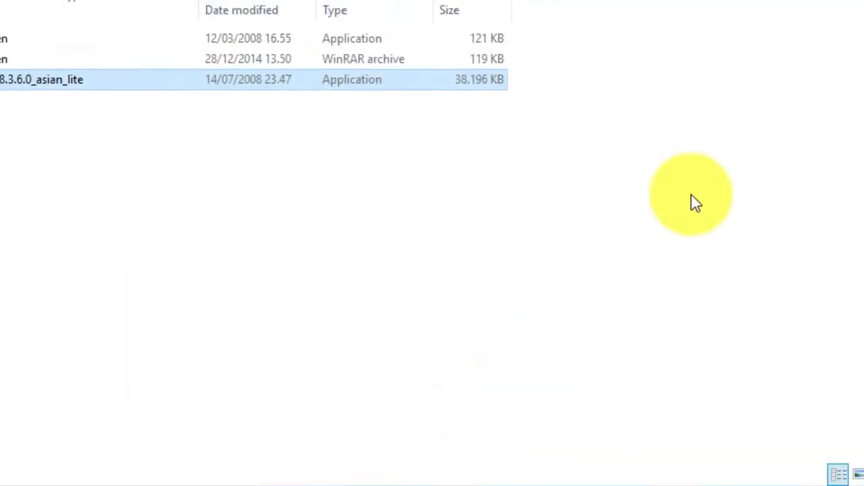
pyautogui.click(825, 9)
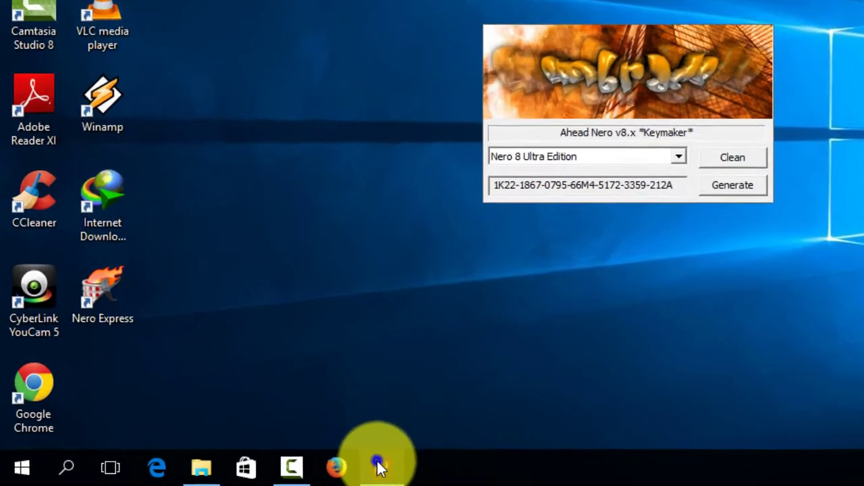
pyautogui.rightClick(297, 471)
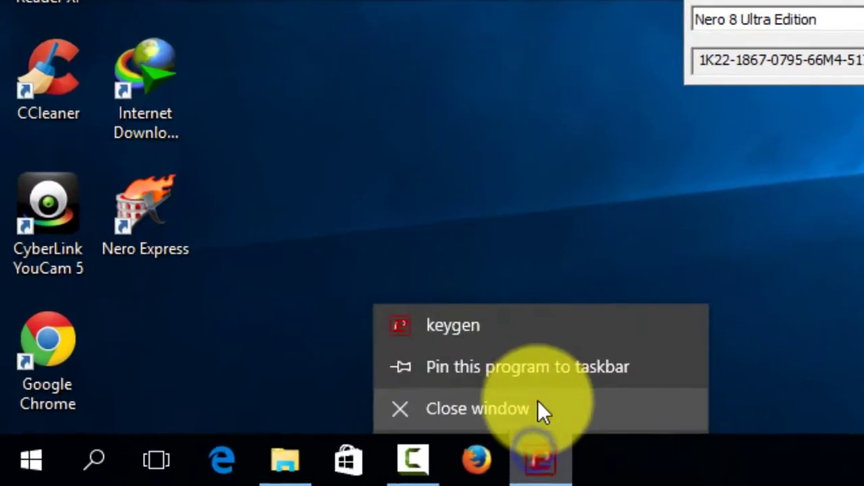
pyautogui.click(298, 445)
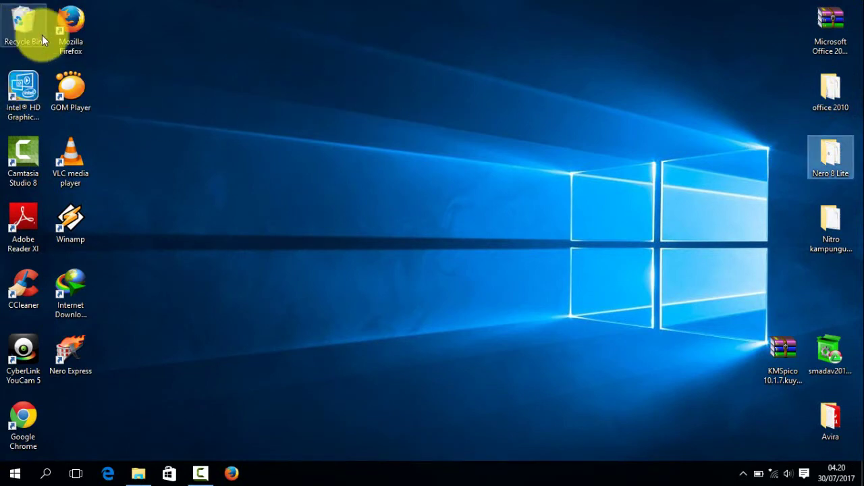
pyautogui.moveTo(42, 35); pyautogui.dragTo(42, 35)
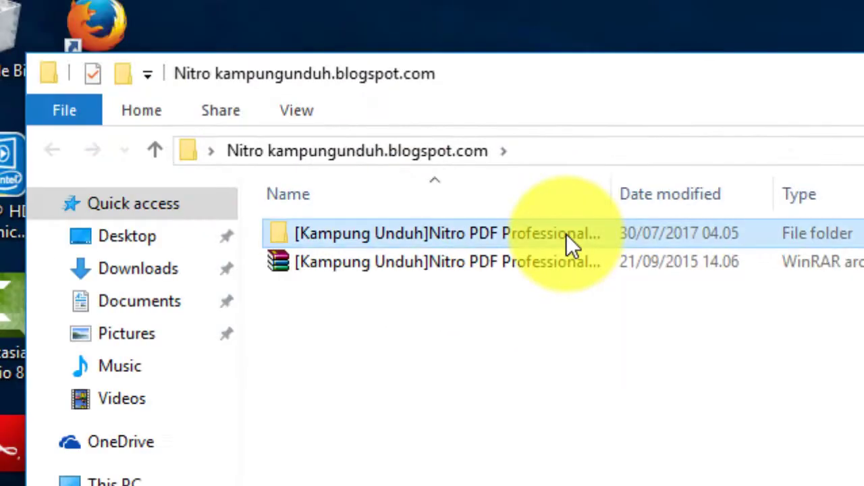
# - Run the nitro_pro9_x64 installer from the Nitro PDF Professional 9.5.3.8 folder, accept the licence agreement, install with default options and finish with Nitro Pro launching
pyautogui.doubleClick(565, 233)
pyautogui.click(533, 235)
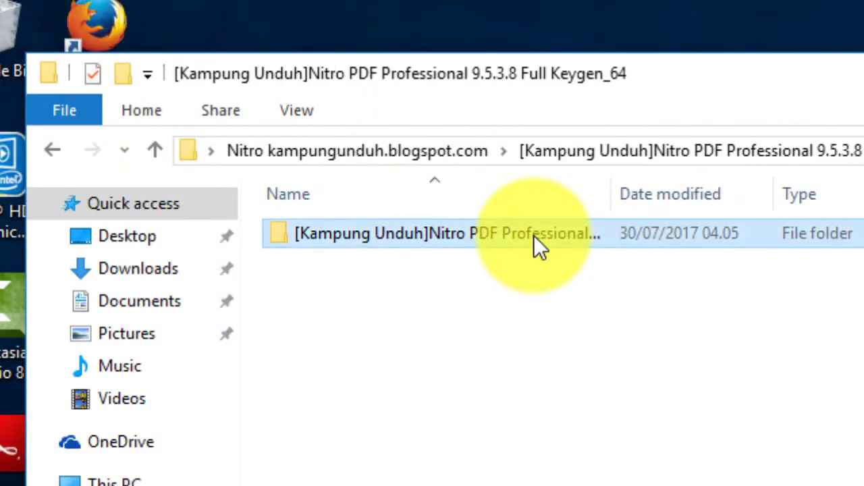
pyautogui.doubleClick(535, 237)
pyautogui.doubleClick(487, 269)
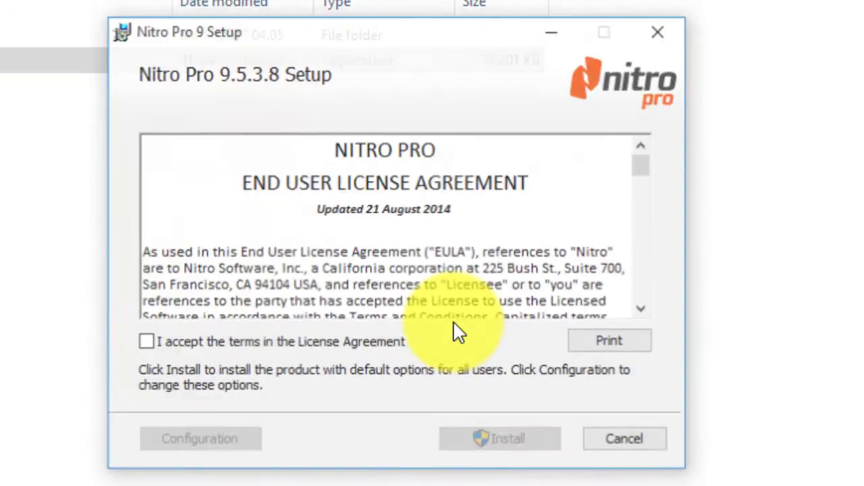
pyautogui.click(324, 338)
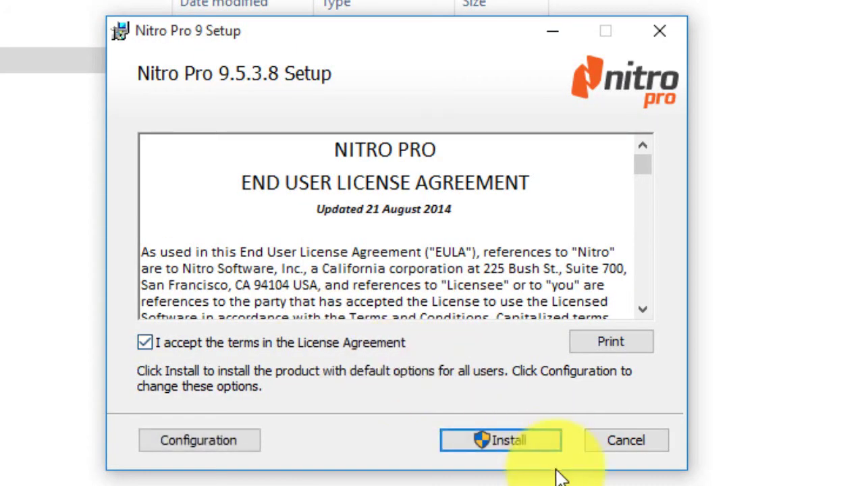
pyautogui.click(519, 450)
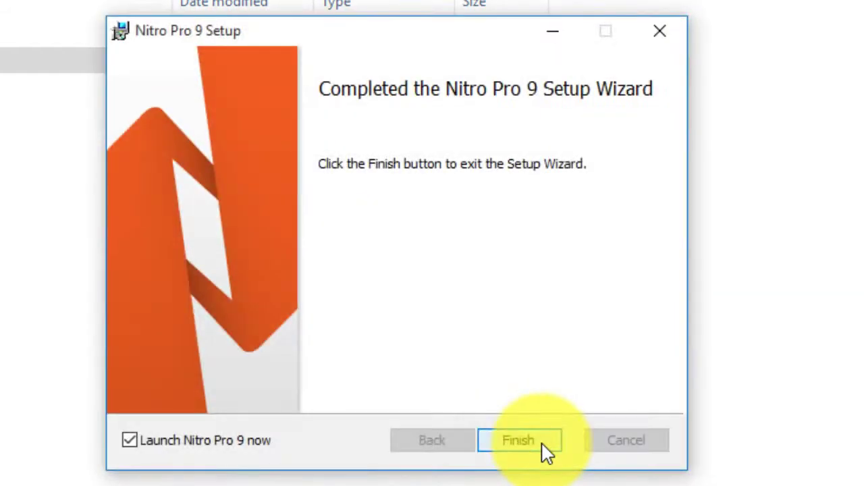
pyautogui.click(540, 449)
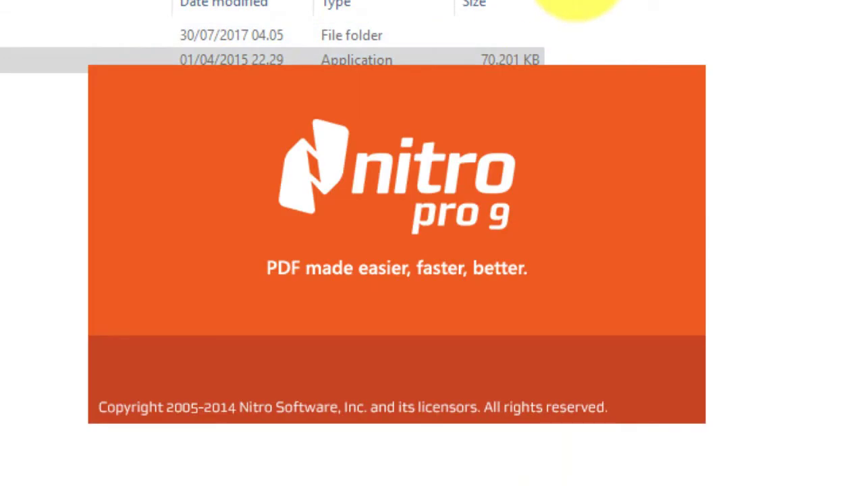
# - Open the inner Keygen folder of the Nitro package and copy the installation ID from Nitro Pro's manual activation page
pyautogui.click(247, 132)
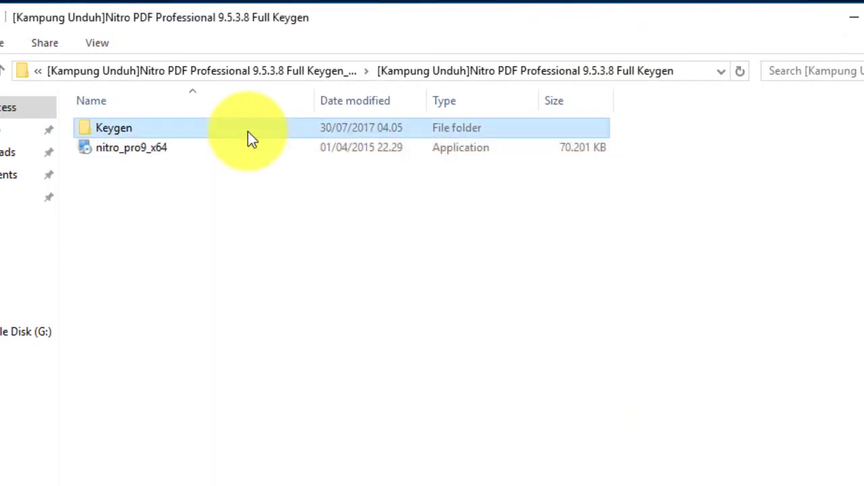
pyautogui.doubleClick(248, 132)
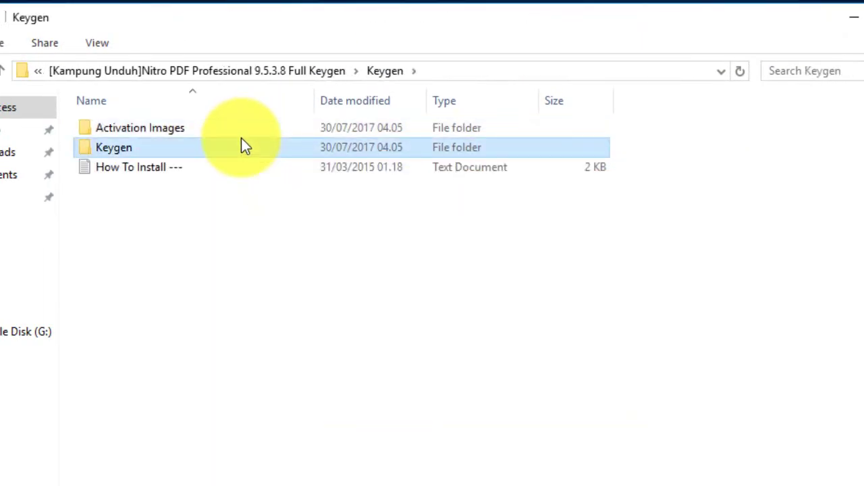
pyautogui.doubleClick(241, 140)
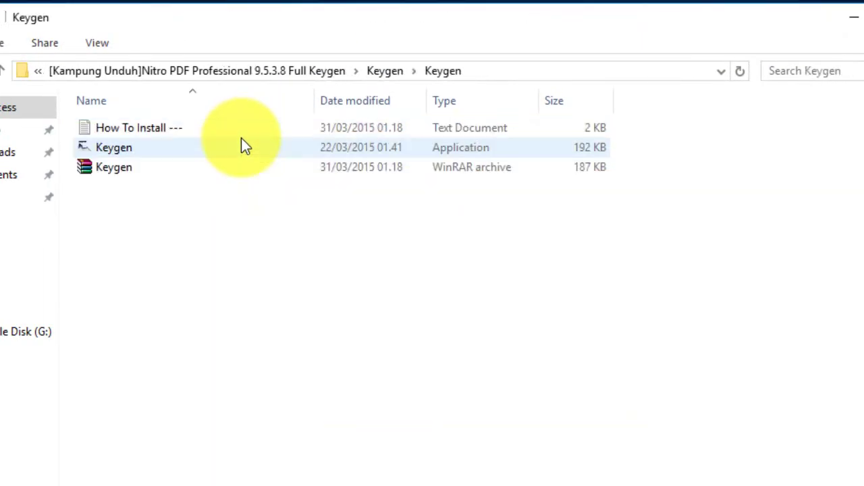
pyautogui.click(852, 26)
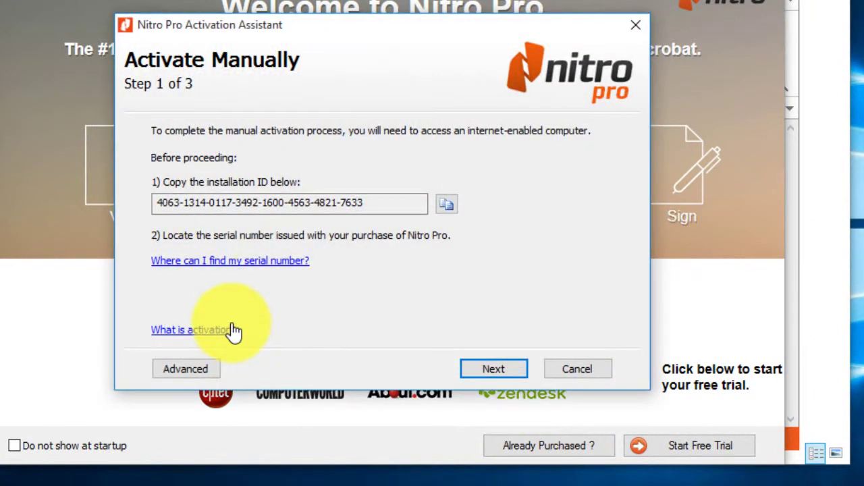
pyautogui.click(444, 204)
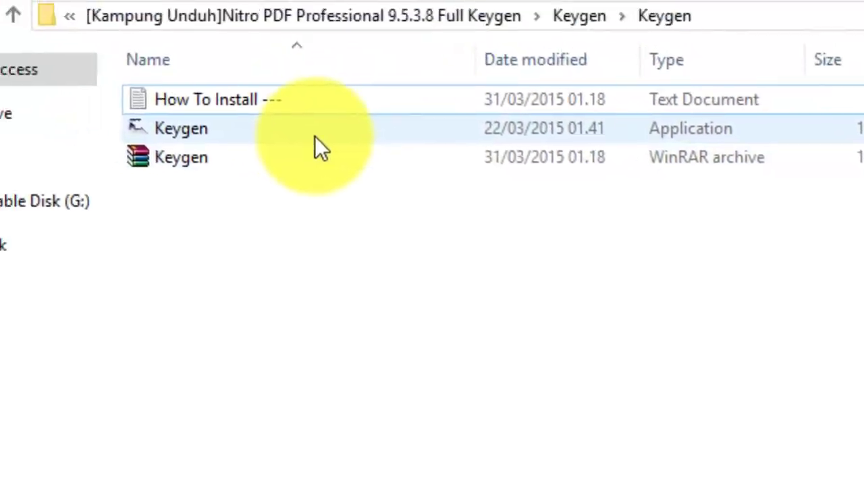
# - Run the Keygen application, paste the copied installation ID as the Installation Code and generate the activation code for Nitro PDF v9.x
pyautogui.click(314, 132)
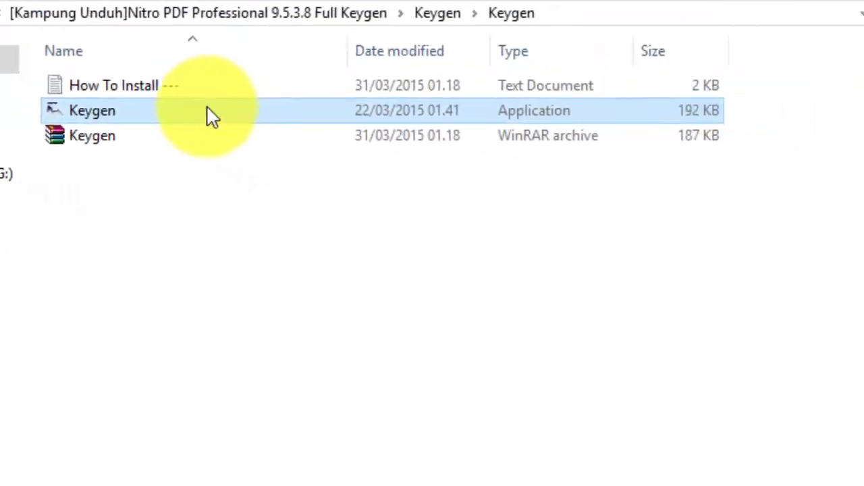
pyautogui.doubleClick(210, 116)
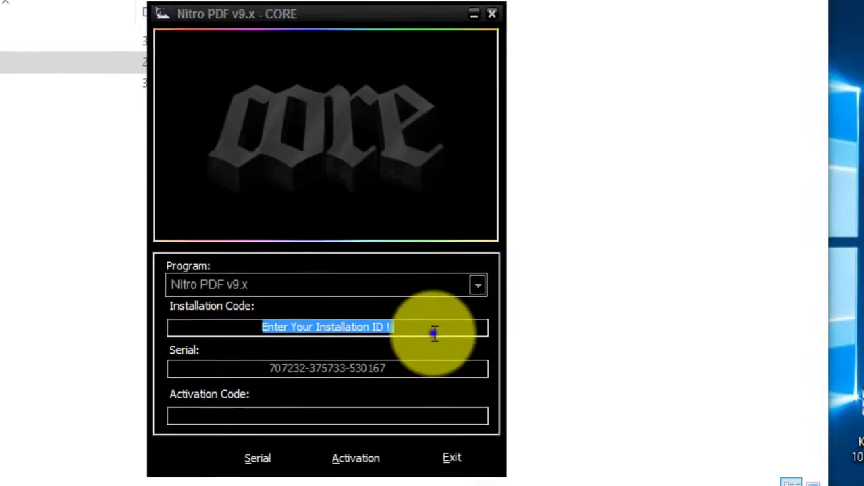
pyautogui.rightClick(434, 333)
pyautogui.click(531, 149)
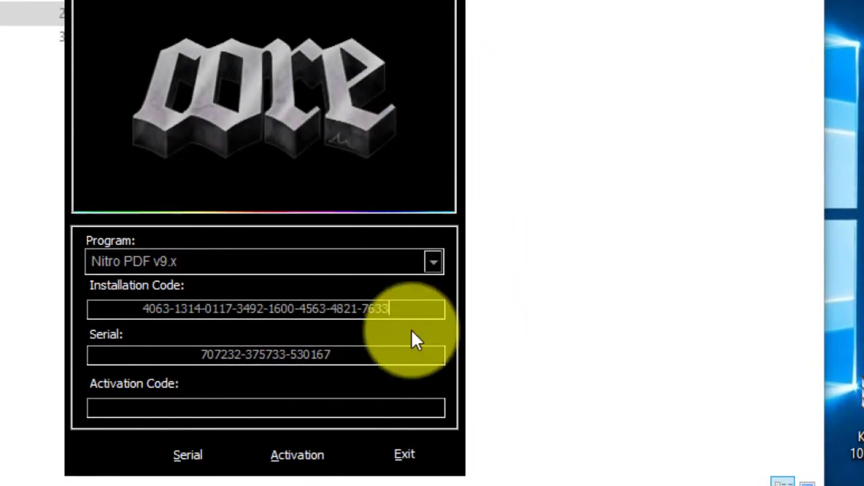
pyautogui.click(337, 460)
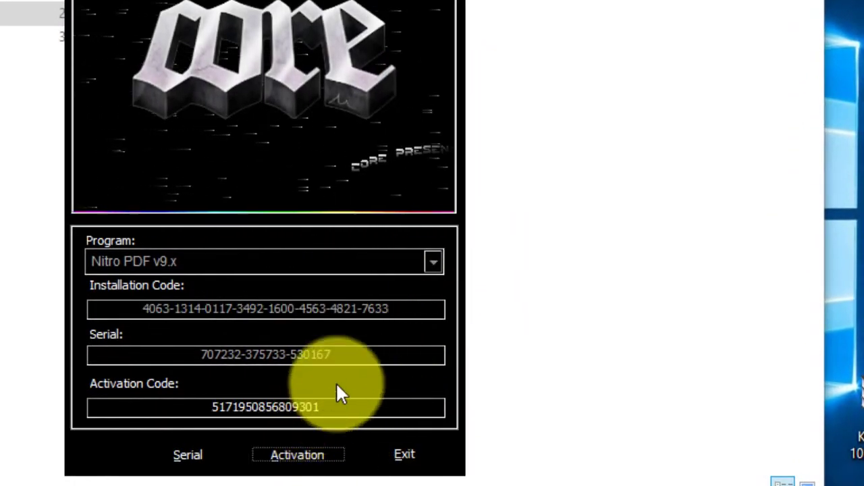
# - Copy the serial from the keygen and paste it into the serial number fields of the manual activation's Step 3
pyautogui.moveTo(343, 356); pyautogui.dragTo(198, 356)
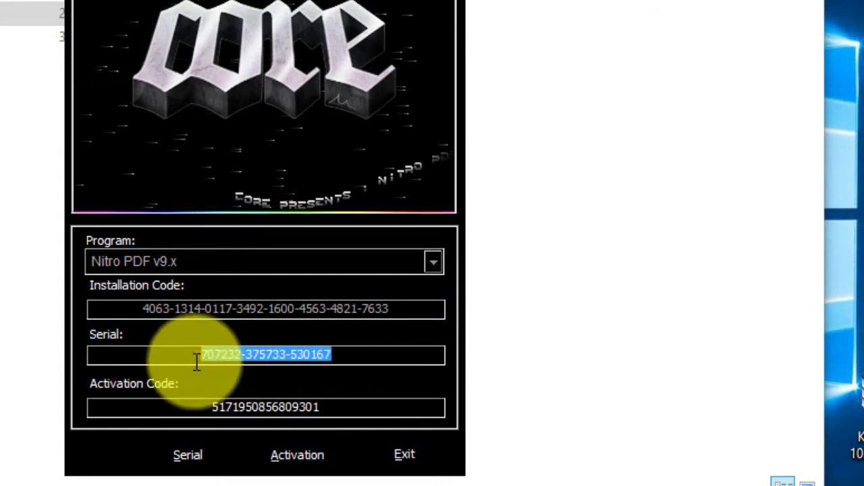
pyautogui.rightClick(251, 351)
pyautogui.click(315, 116)
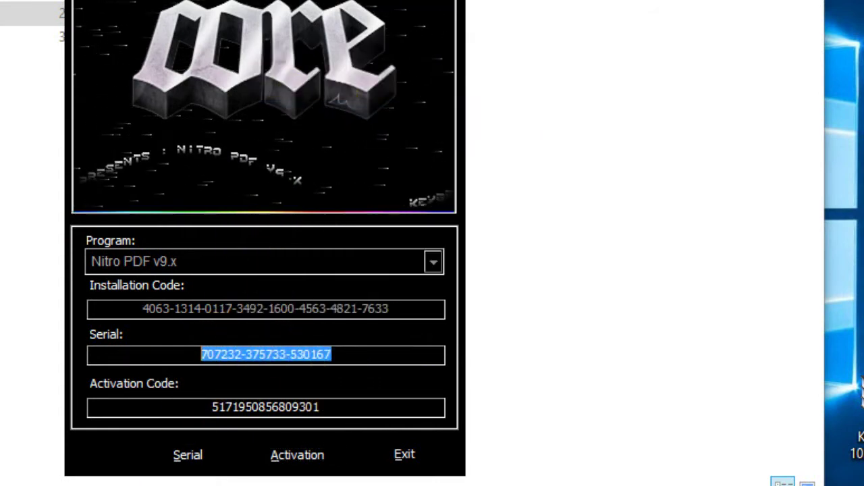
pyautogui.hotkey('alt', 'Tab')
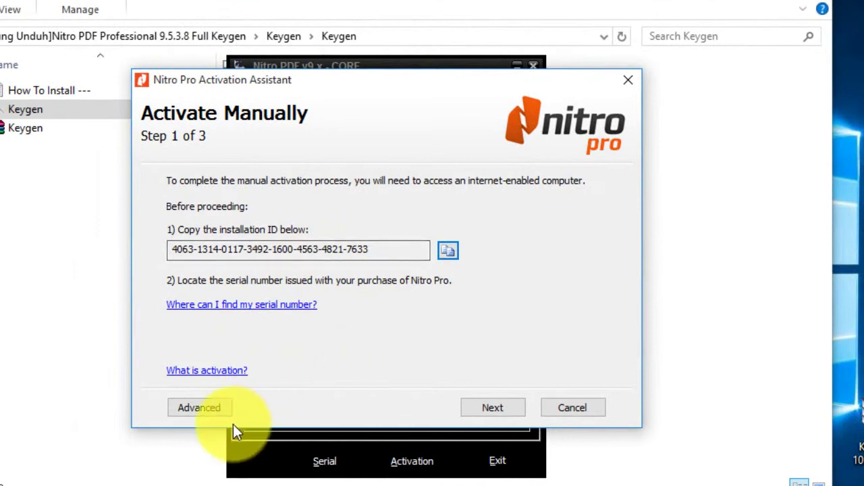
pyautogui.click(505, 399)
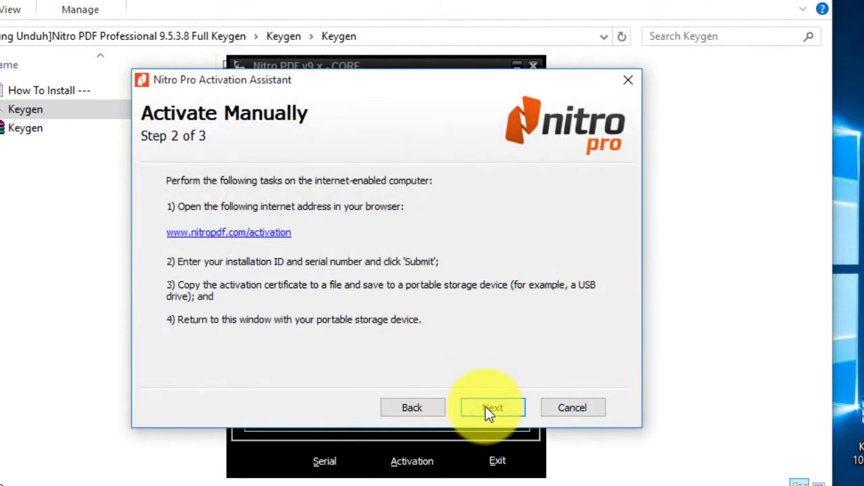
pyautogui.click(490, 408)
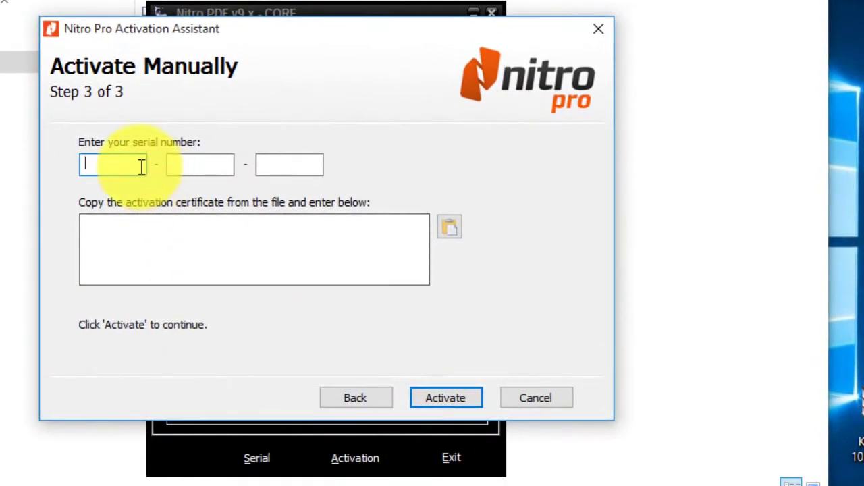
pyautogui.rightClick(142, 166)
pyautogui.click(193, 253)
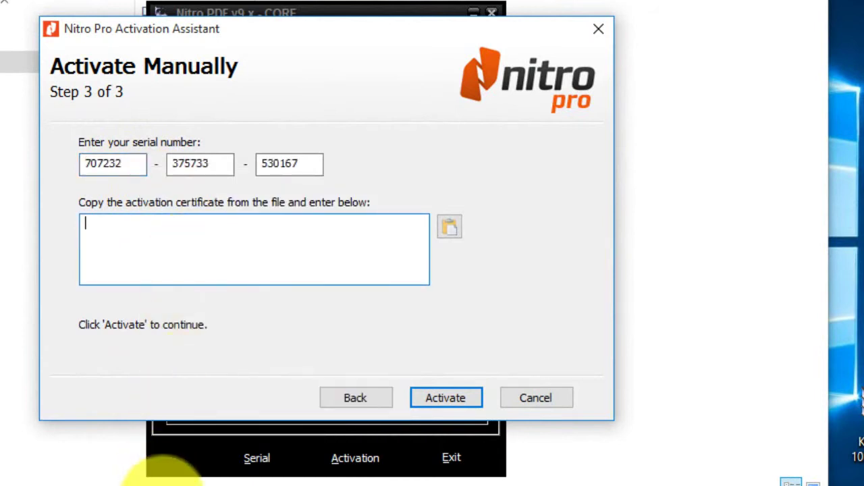
# - Copy the keygen's activation code into the activation certificate field, activate Nitro Pro and finish the Activation Assistant
pyautogui.click(165, 469)
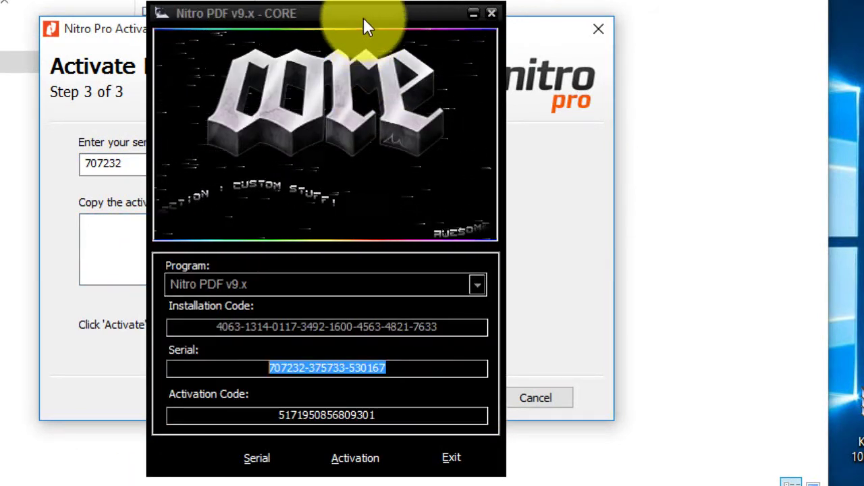
pyautogui.moveTo(391, 403); pyautogui.dragTo(780, 324)
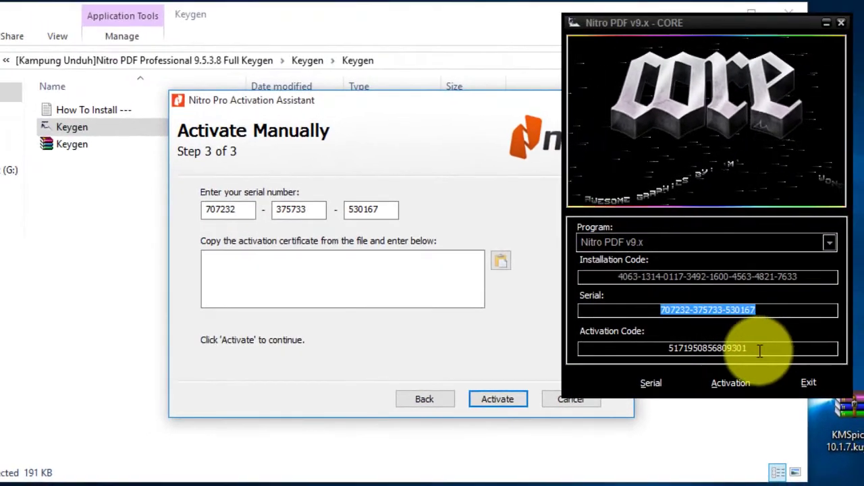
pyautogui.moveTo(765, 335); pyautogui.dragTo(670, 353)
pyautogui.rightClick(679, 354)
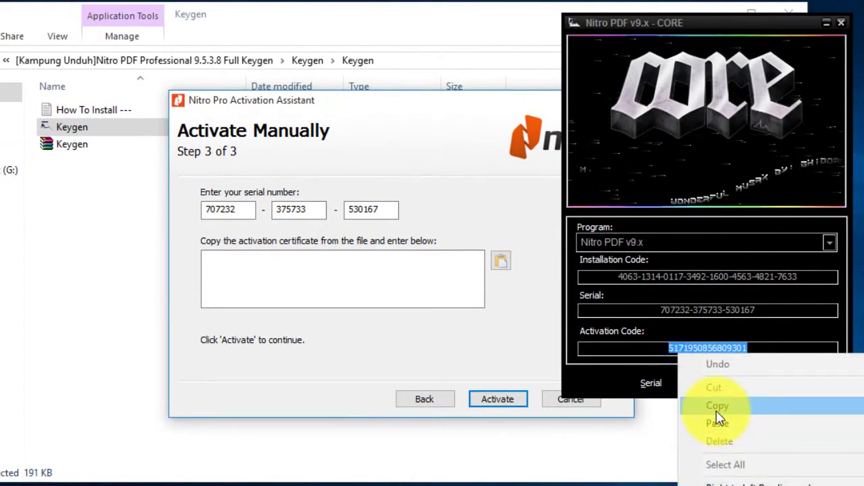
pyautogui.click(717, 405)
pyautogui.click(380, 272)
pyautogui.rightClick(380, 274)
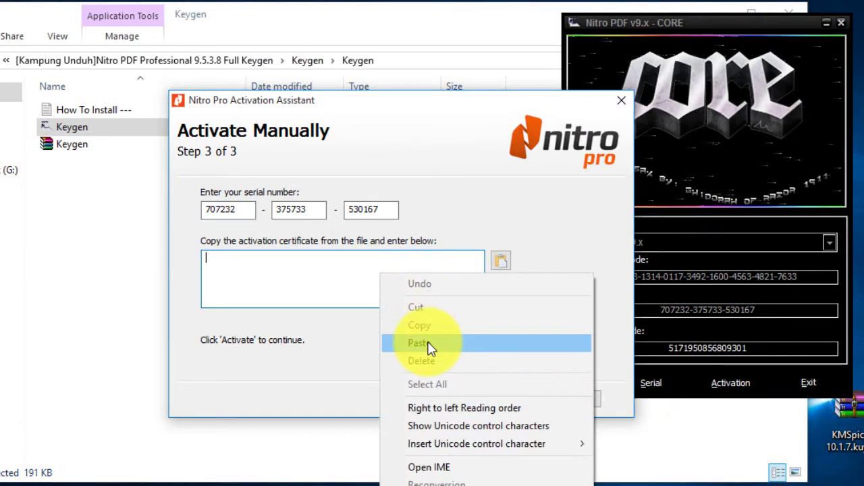
pyautogui.click(429, 346)
pyautogui.click(500, 403)
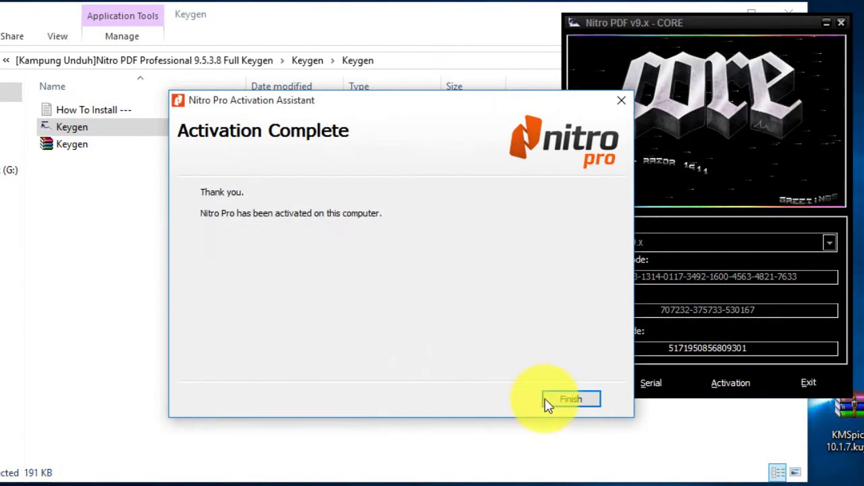
pyautogui.click(575, 401)
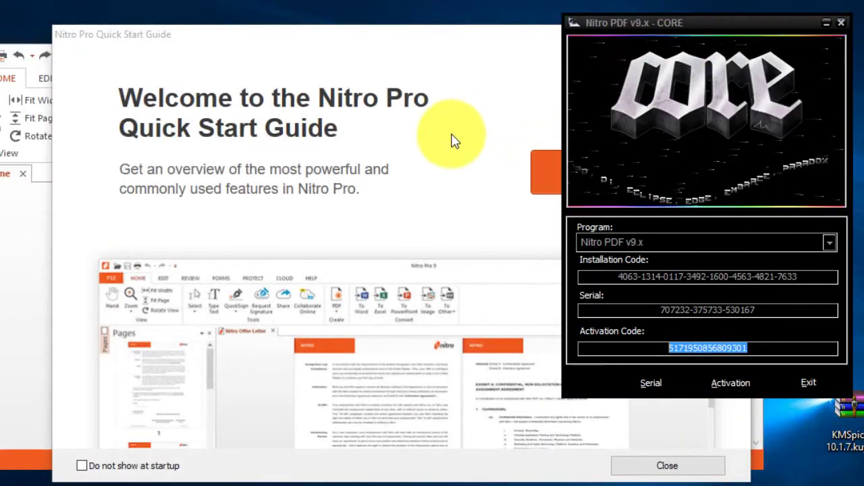
# - Stop the Quick Start Guide from showing at startup, close it and answer the default PDF viewer prompt with Set Default Programs
pyautogui.click(455, 140)
pyautogui.click(82, 466)
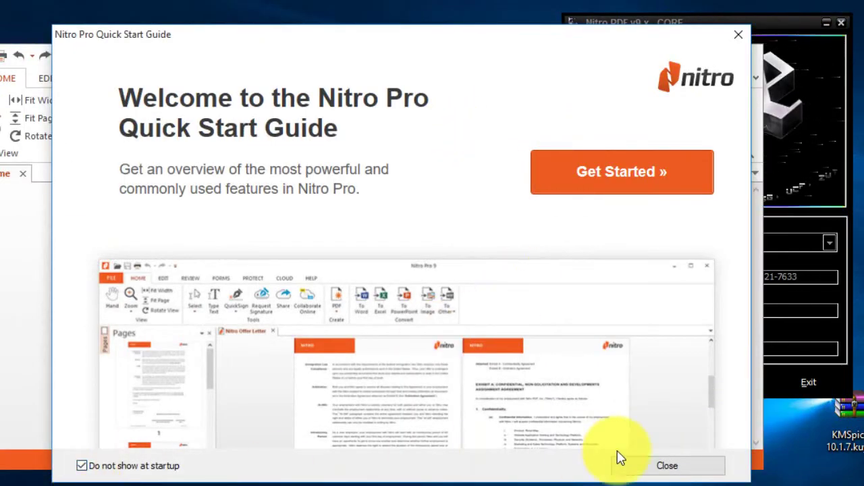
pyautogui.click(647, 459)
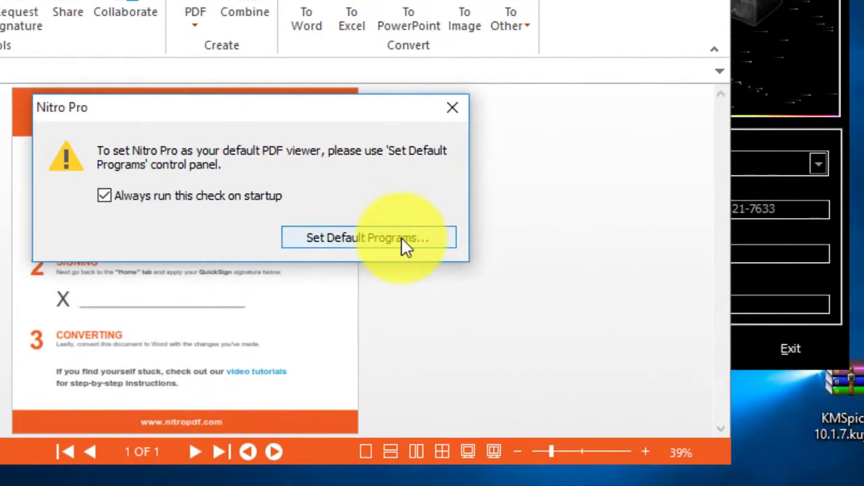
pyautogui.click(404, 241)
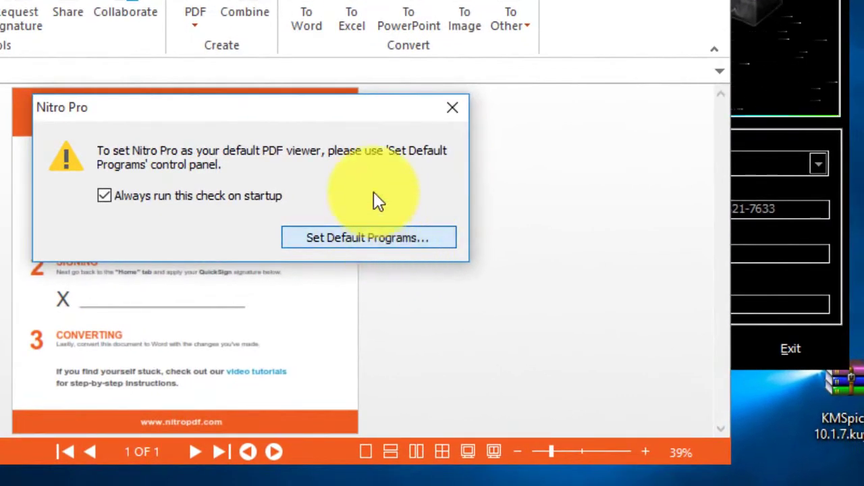
pyautogui.click(569, 208)
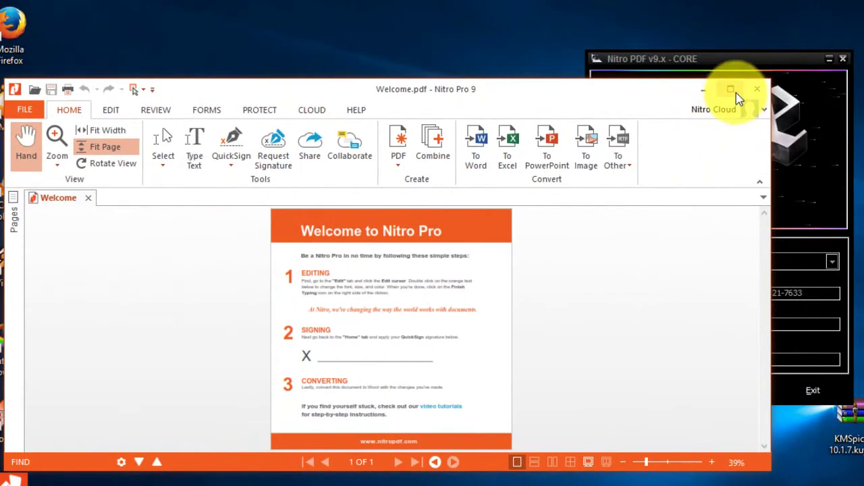
# - Close Nitro Pro, exit the keygen and move the Nitro kampungunduh.blogspot.com folder from the desktop to the Recycle Bin
pyautogui.click(731, 90)
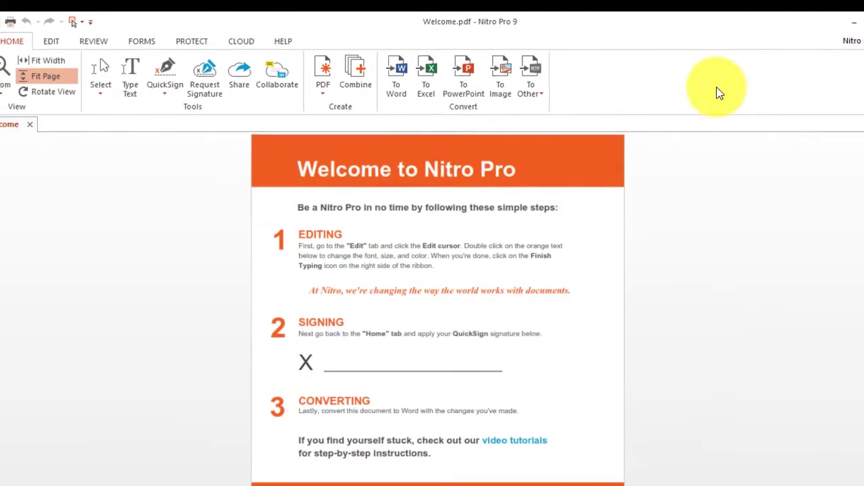
pyautogui.click(844, 40)
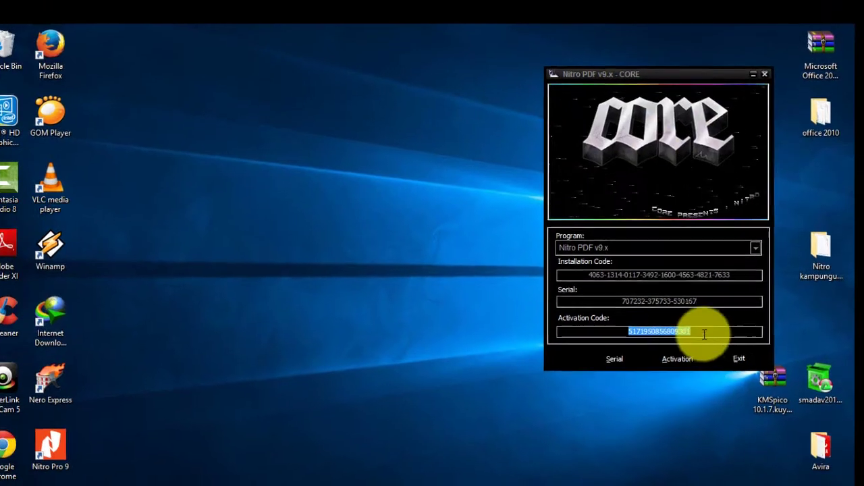
pyautogui.click(739, 362)
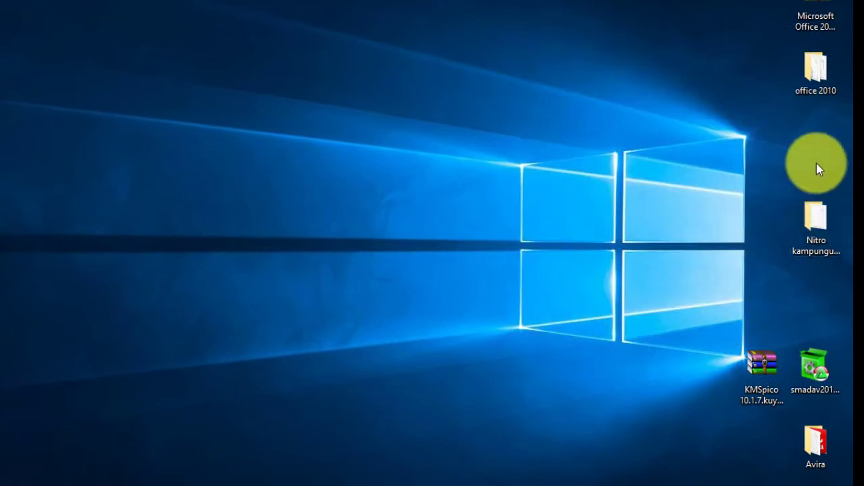
pyautogui.moveTo(819, 222); pyautogui.dragTo(73, 0)
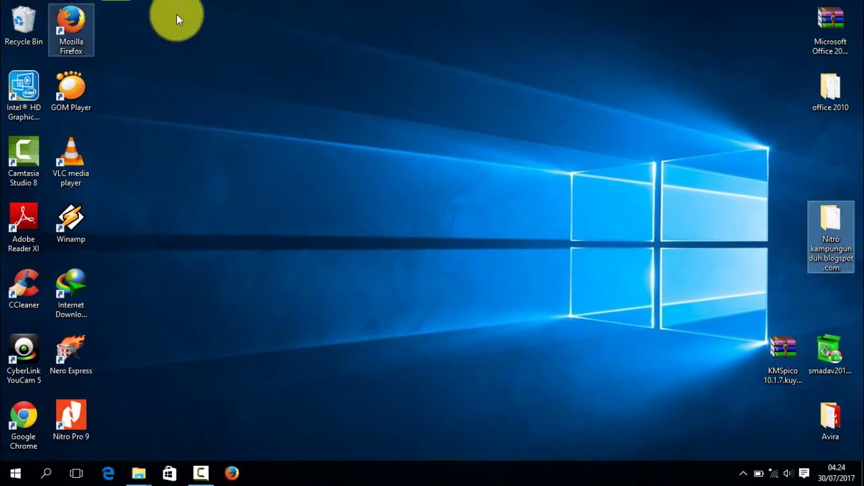
pyautogui.press('Delete')
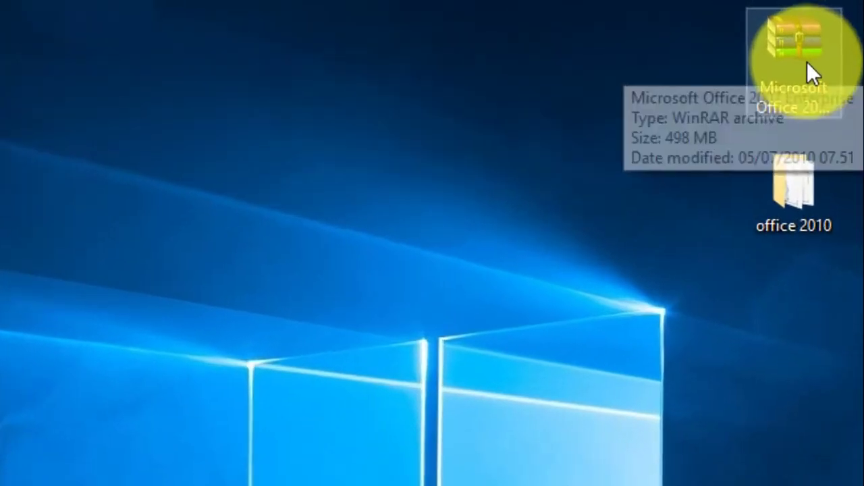
# - Open Serial.txt inside the Microsoft Office 2007 Enterprise archive, copy the product key and close the text file
pyautogui.doubleClick(833, 28)
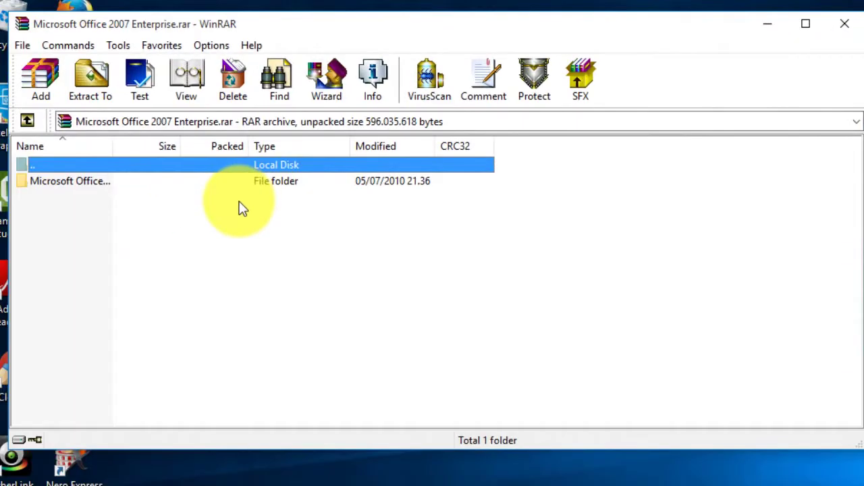
pyautogui.doubleClick(251, 183)
pyautogui.scroll(-1, 202, 223)
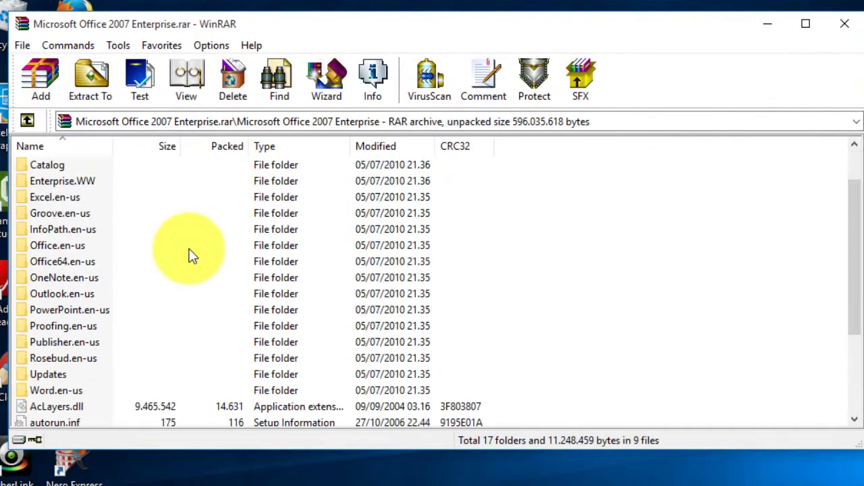
pyautogui.scroll(-1, 229, 368)
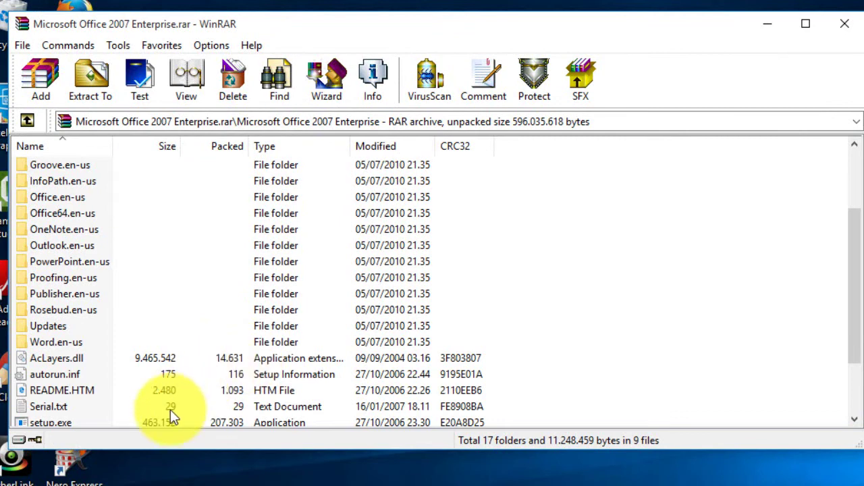
pyautogui.scroll(-2, 170, 409)
pyautogui.doubleClick(71, 298)
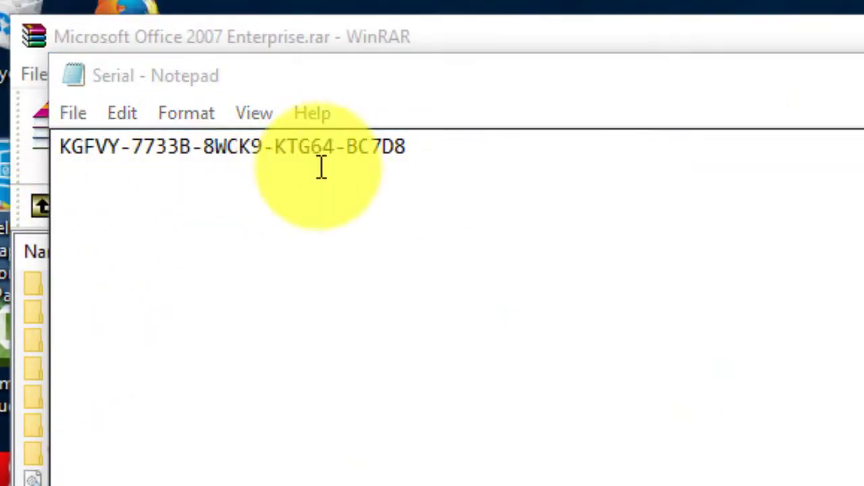
pyautogui.moveTo(472, 139); pyautogui.dragTo(50, 147)
pyautogui.rightClick(131, 150)
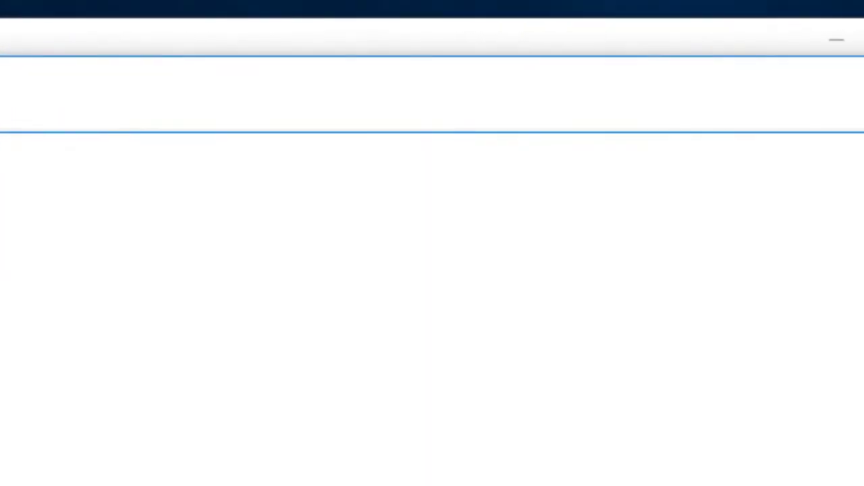
pyautogui.click(793, 88)
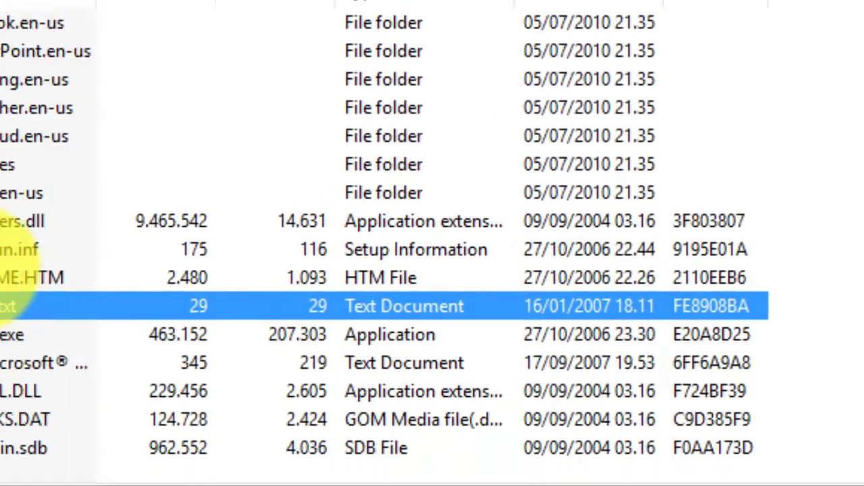
# - Run setup.exe from the Office 2007 archive and paste the copied product key into the 25-character Product Key field
pyautogui.doubleClick(15, 333)
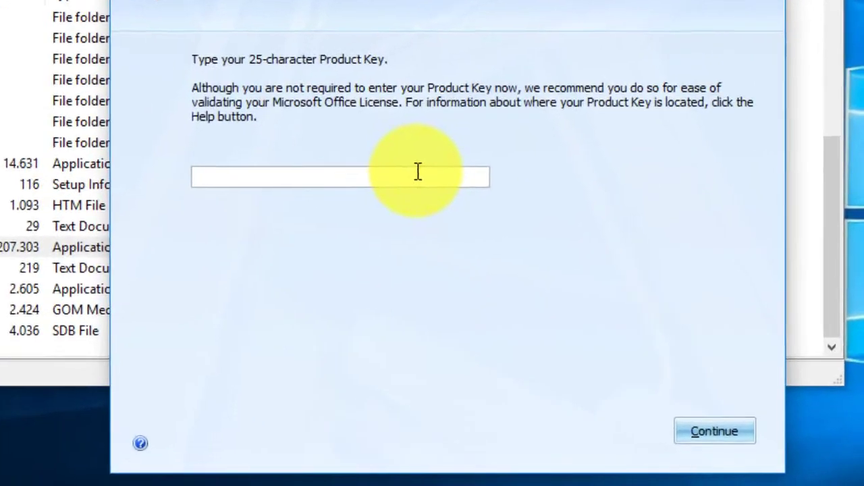
pyautogui.rightClick(493, 231)
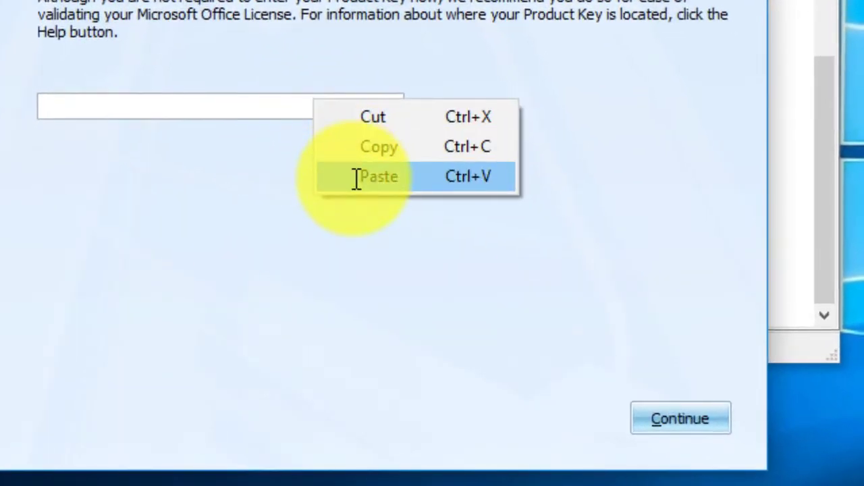
pyautogui.click(518, 278)
pyautogui.click(644, 424)
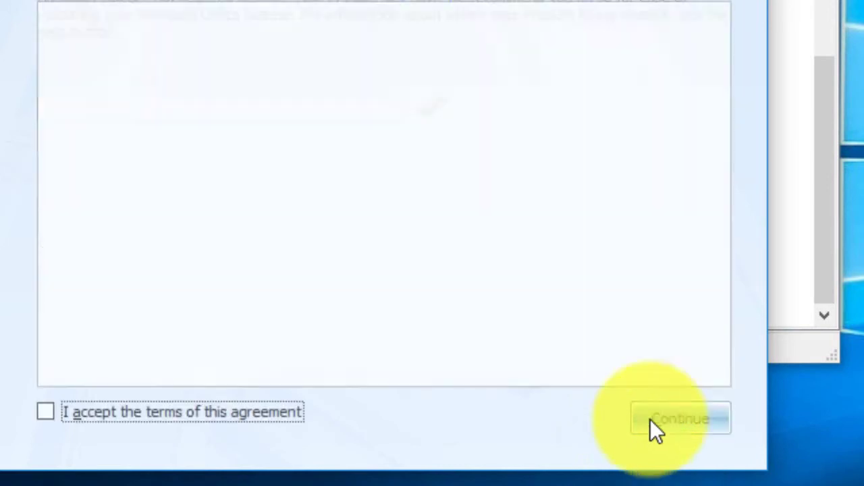
# - Accept the Office Enterprise 2007 license terms and start the standard installation with Install Now
pyautogui.click(250, 413)
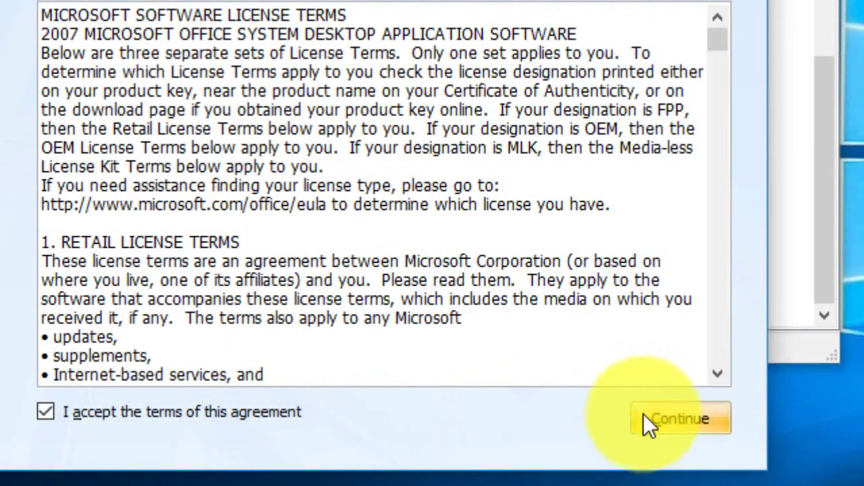
pyautogui.click(643, 417)
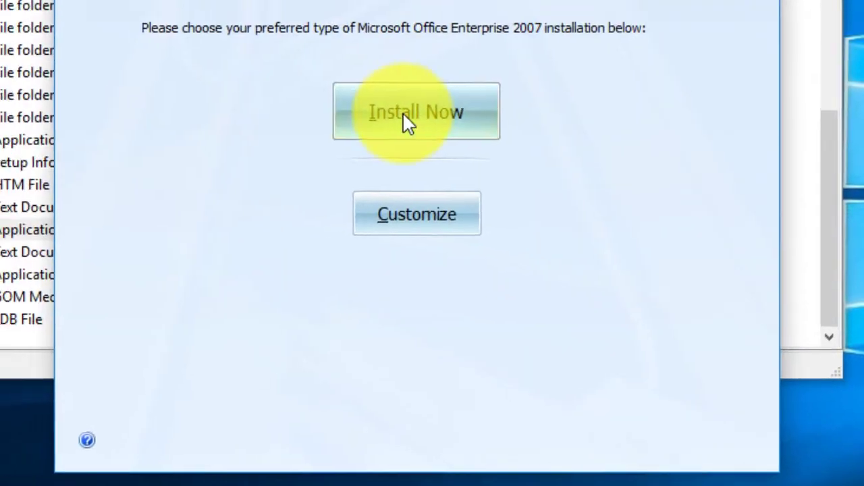
pyautogui.click(405, 115)
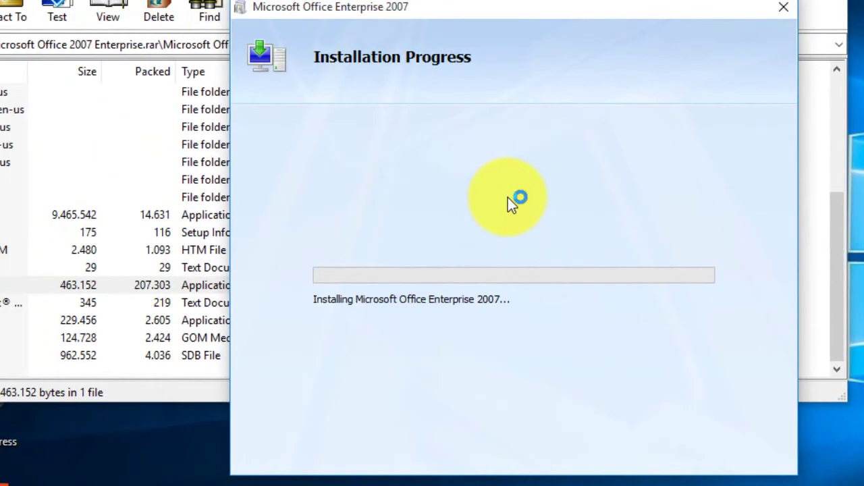
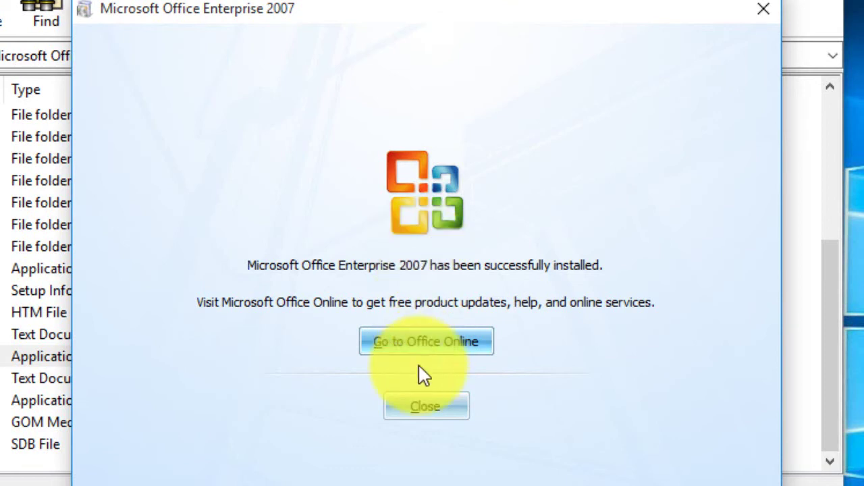
# - Close the finished Office 2007 installer and the archive window, and move the Office 2007 archive from the desktop to the Recycle Bin
pyautogui.click(411, 416)
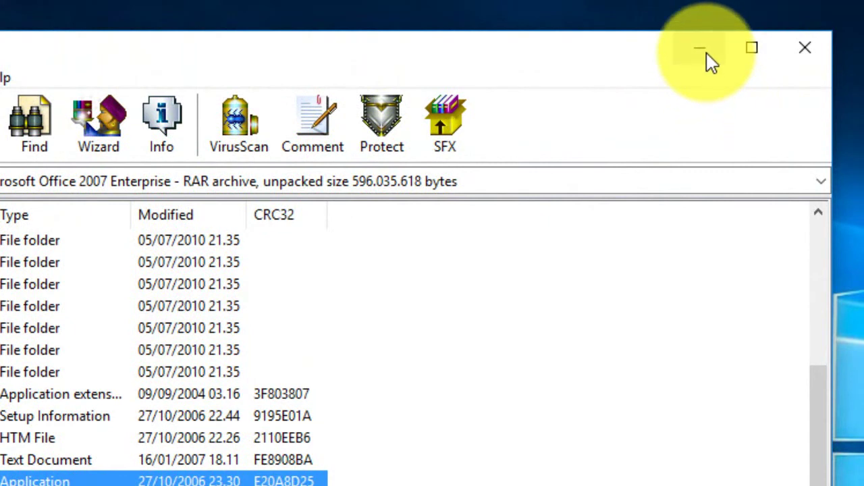
pyautogui.click(812, 59)
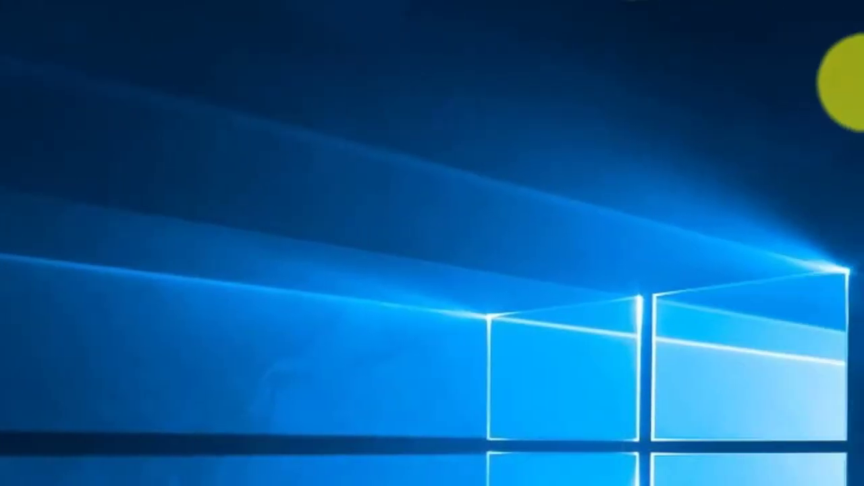
pyautogui.moveTo(837, 33); pyautogui.dragTo(41, 12)
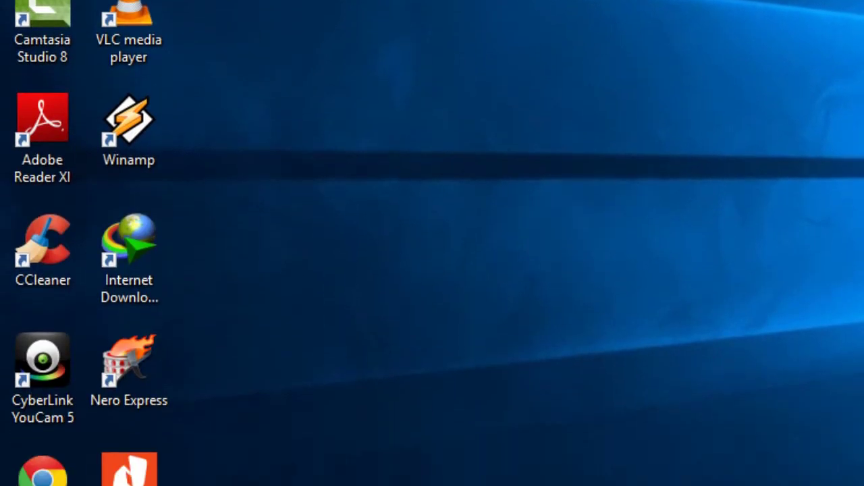
# - Find the Microsoft Office folder among all installed apps and launch Microsoft Office Word 2007
pyautogui.click(26, 463)
pyautogui.click(74, 416)
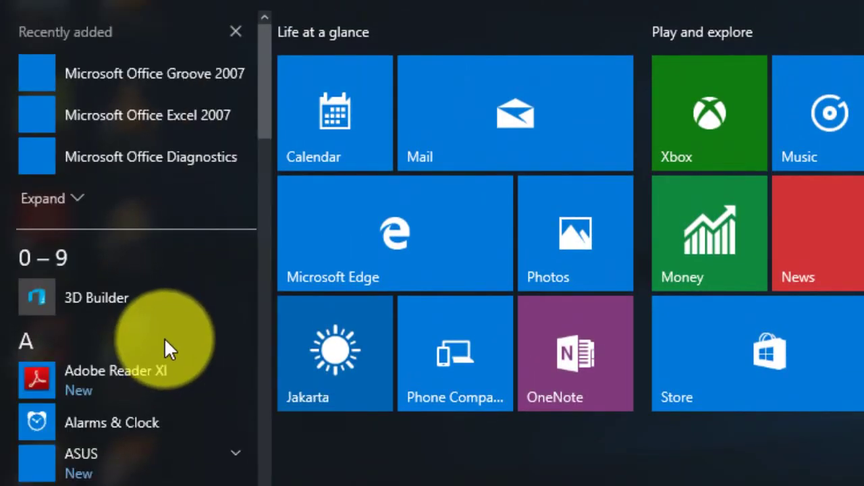
pyautogui.scroll(-5, 142, 169)
pyautogui.scroll(-5, 143, 185)
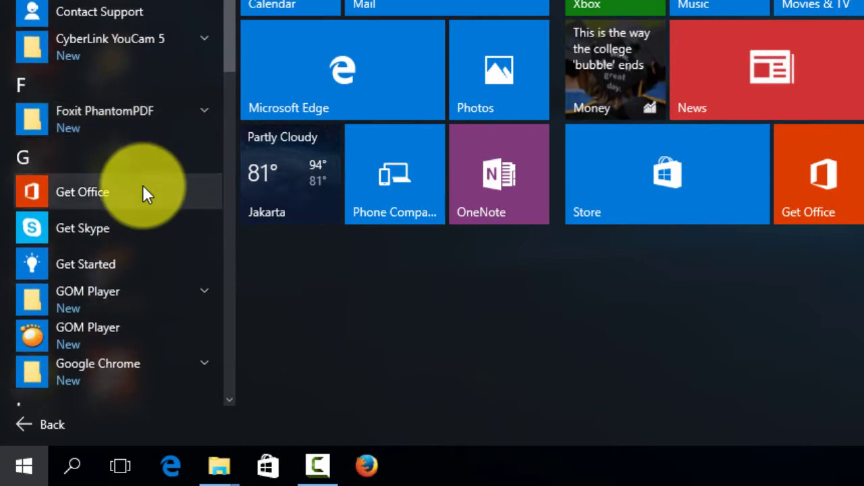
pyautogui.scroll(-3, 160, 264)
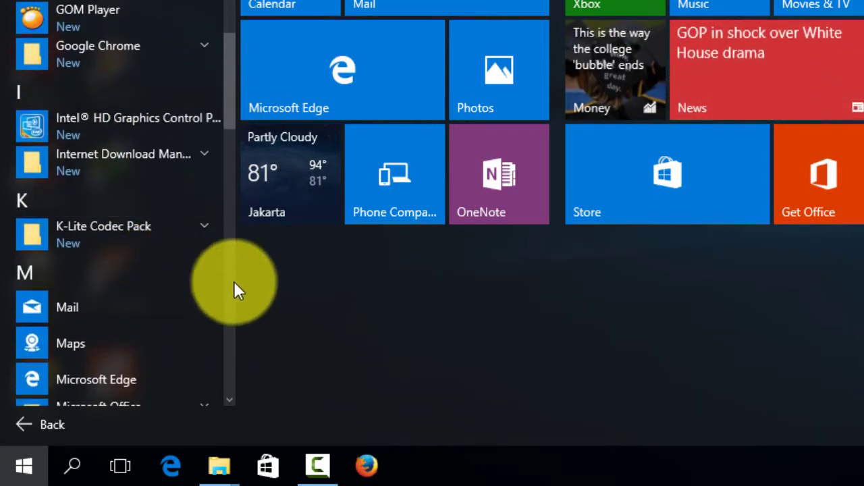
pyautogui.click(229, 401)
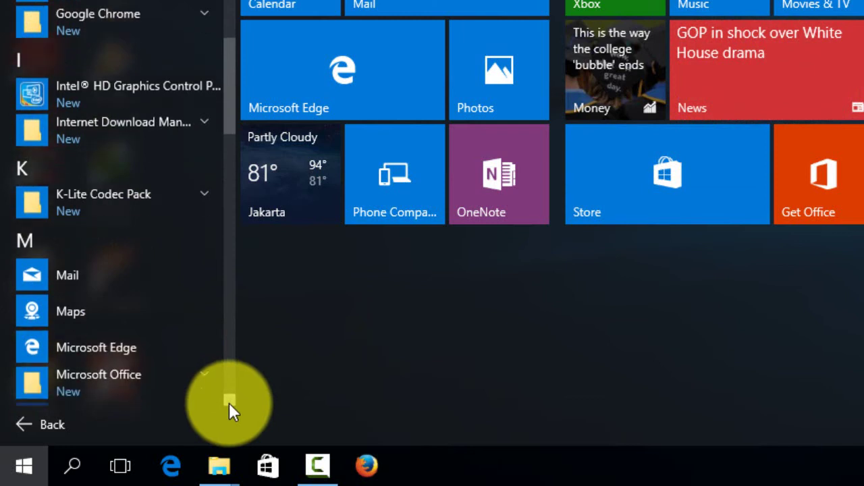
pyautogui.click(202, 364)
pyautogui.scroll(-5, 233, 400)
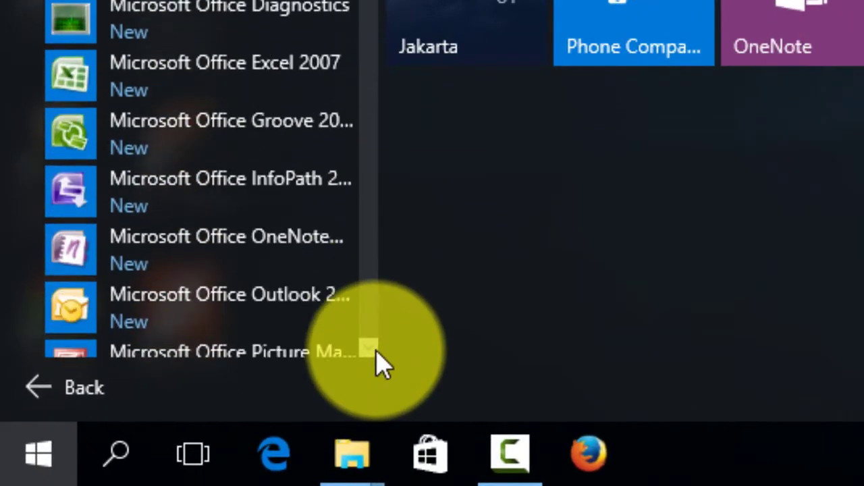
pyautogui.scroll(-4, 376, 351)
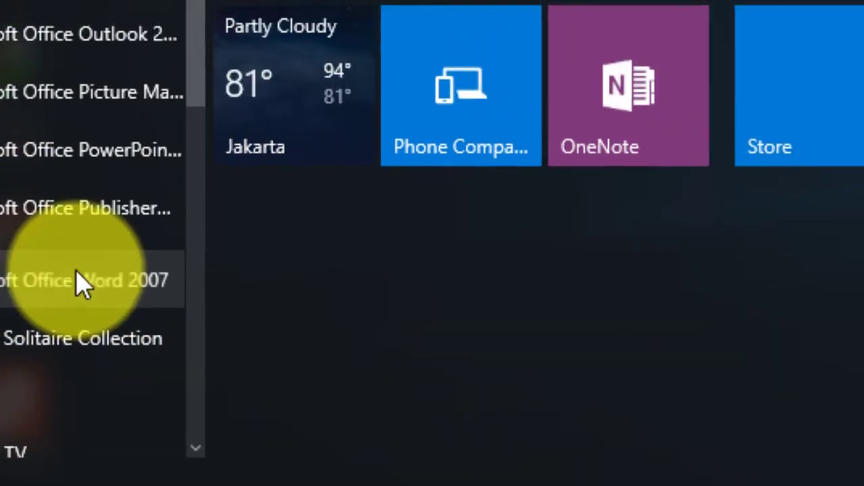
pyautogui.click(255, 180)
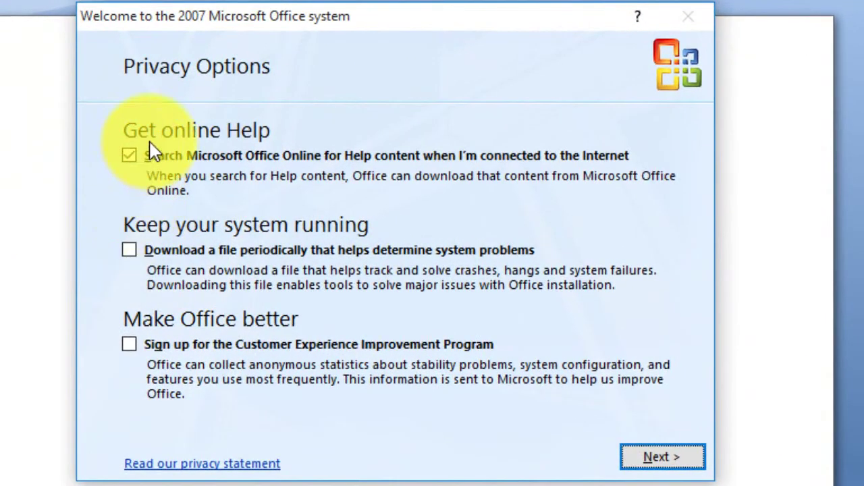
# - Turn off online Help searching, choose not to use Microsoft Update, finish the Office welcome wizard and close Word
pyautogui.click(134, 154)
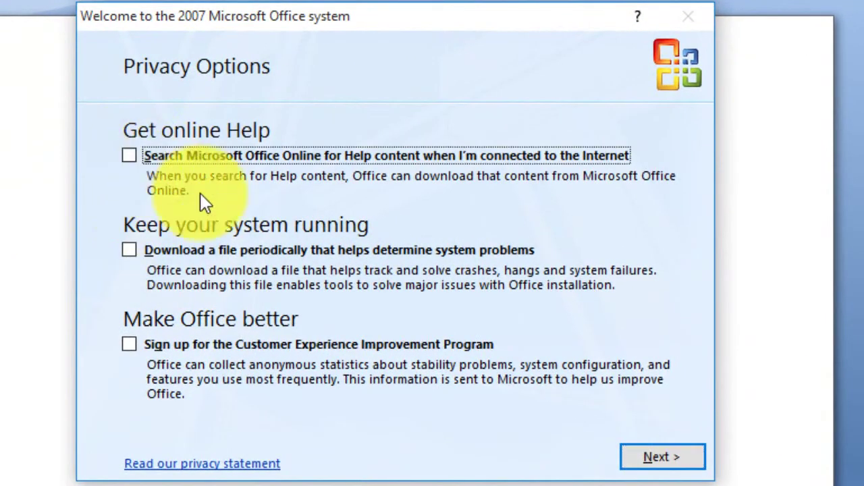
pyautogui.click(641, 459)
pyautogui.click(231, 276)
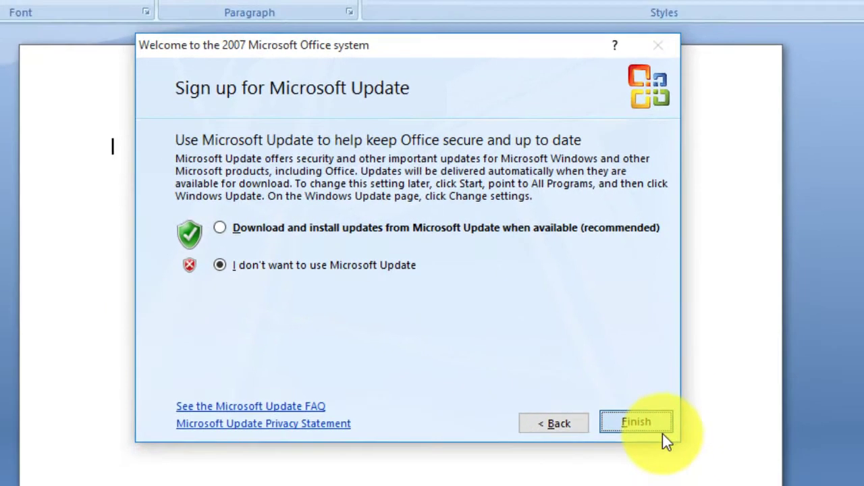
pyautogui.click(661, 431)
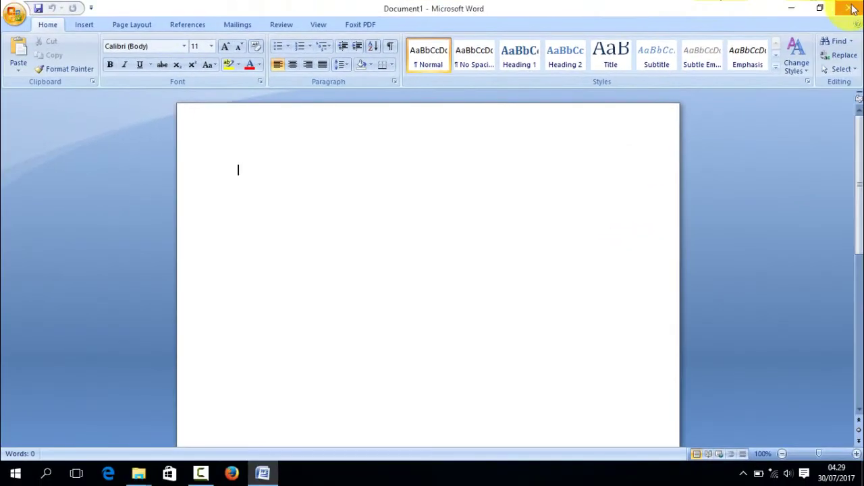
pyautogui.click(852, 8)
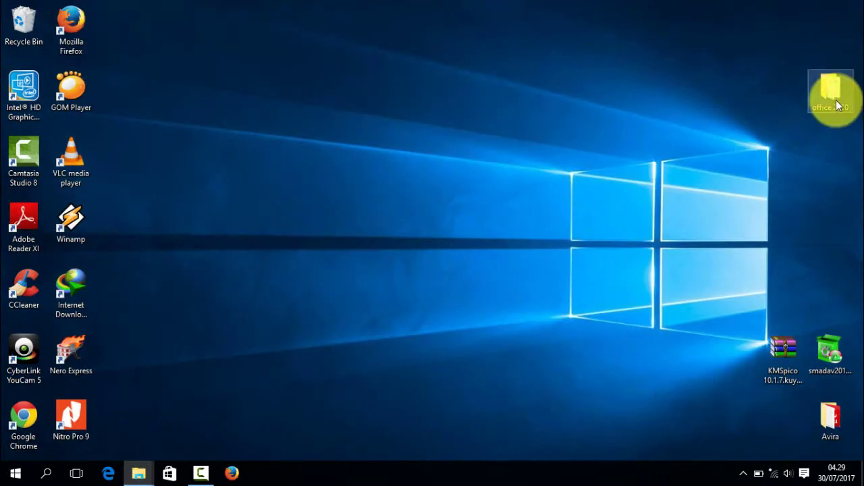
# - Run setup from the desktop's office 2010 folder and accept the Office Professional Plus 2010 license terms
pyautogui.doubleClick(834, 91)
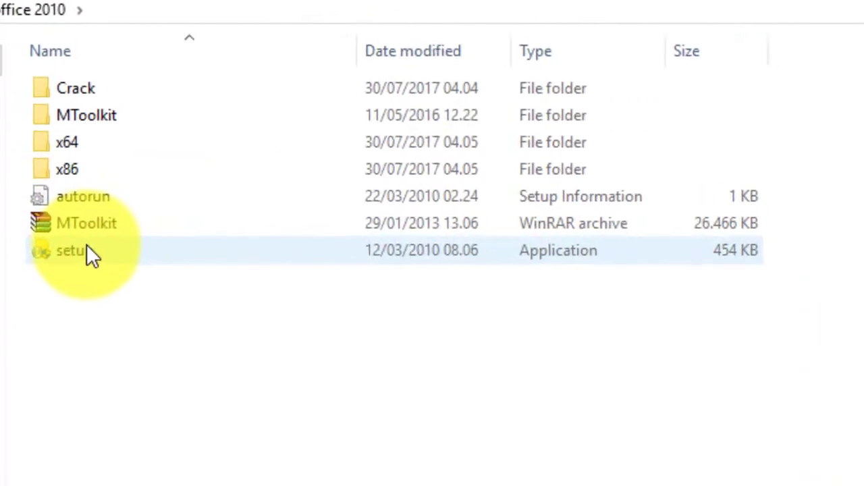
pyautogui.doubleClick(74, 235)
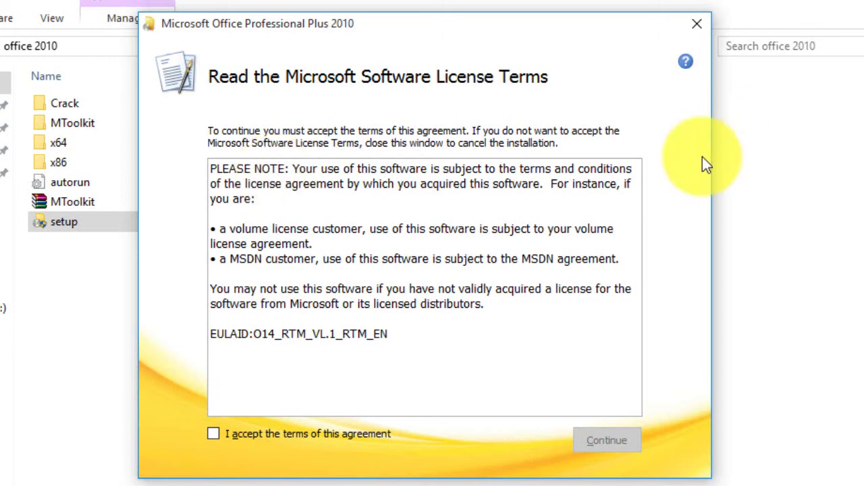
pyautogui.click(245, 441)
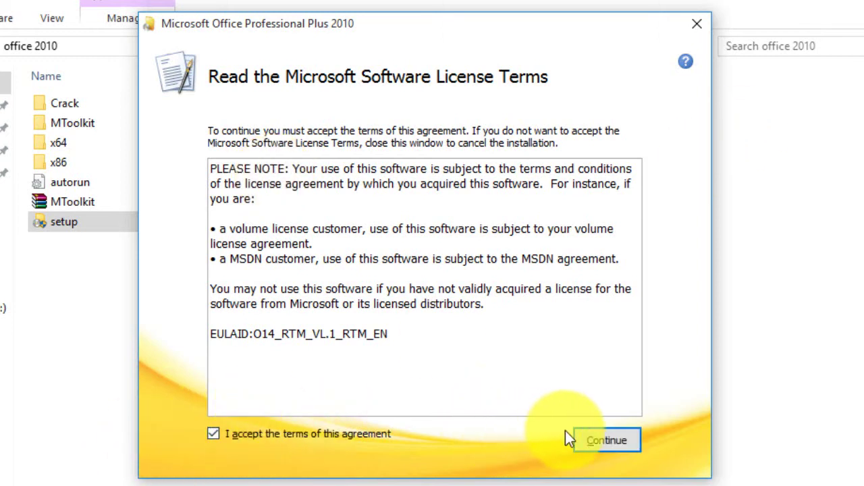
pyautogui.click(585, 441)
# - Install Office 2010 with all previous versions kept, and close the finished setup without rebooting
pyautogui.click(442, 311)
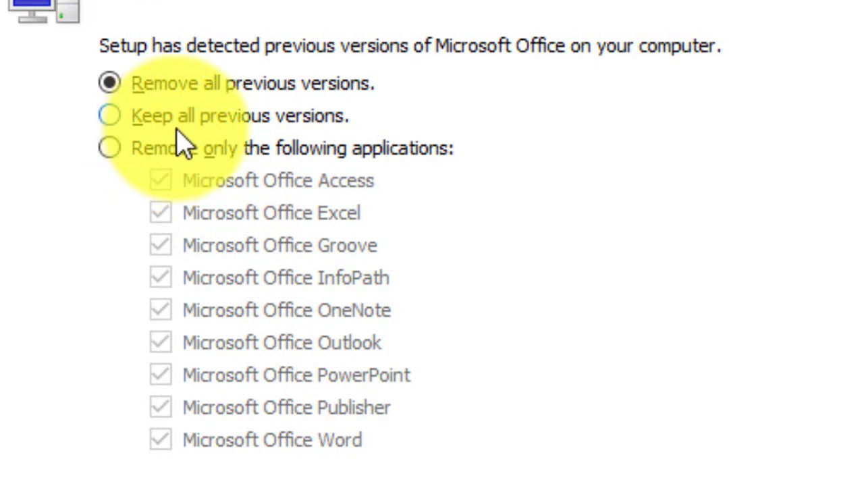
pyautogui.click(199, 121)
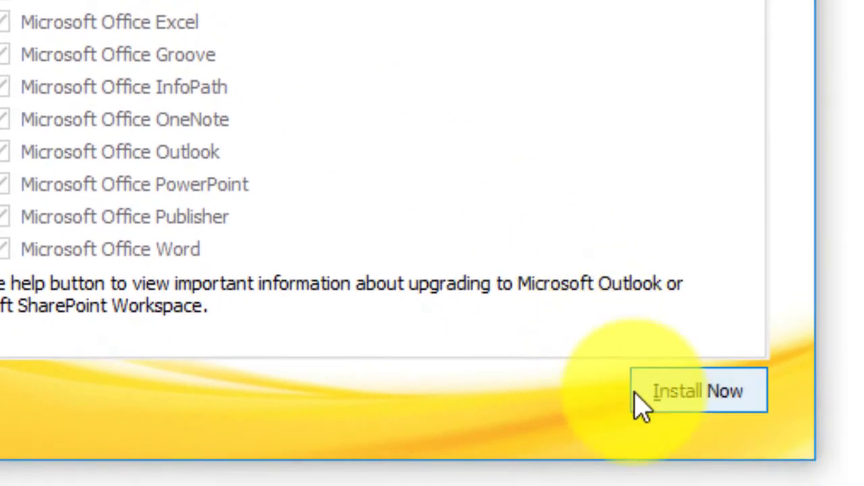
pyautogui.click(641, 404)
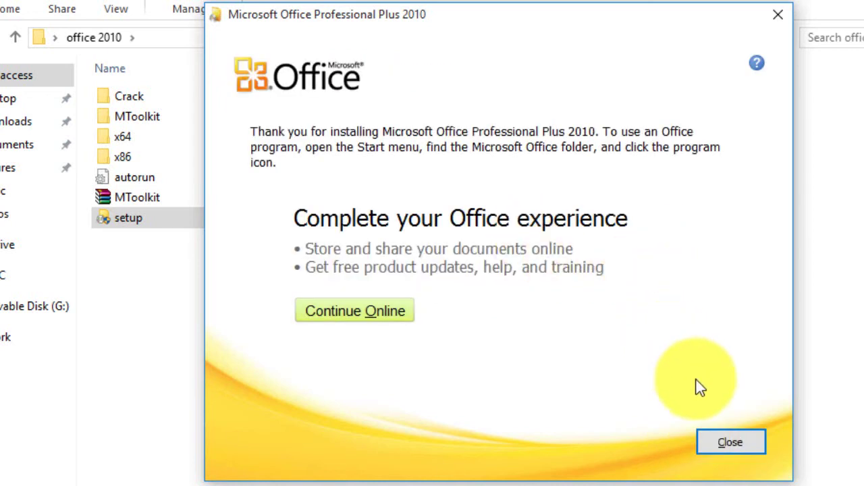
pyautogui.click(702, 451)
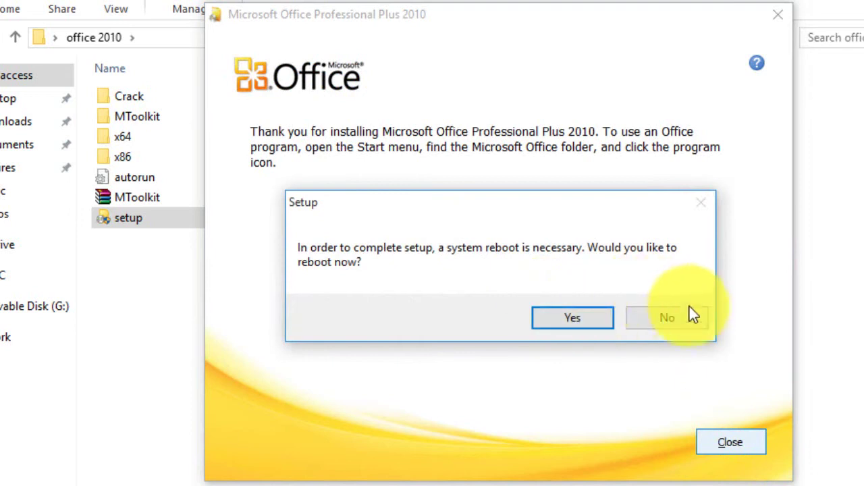
pyautogui.click(693, 319)
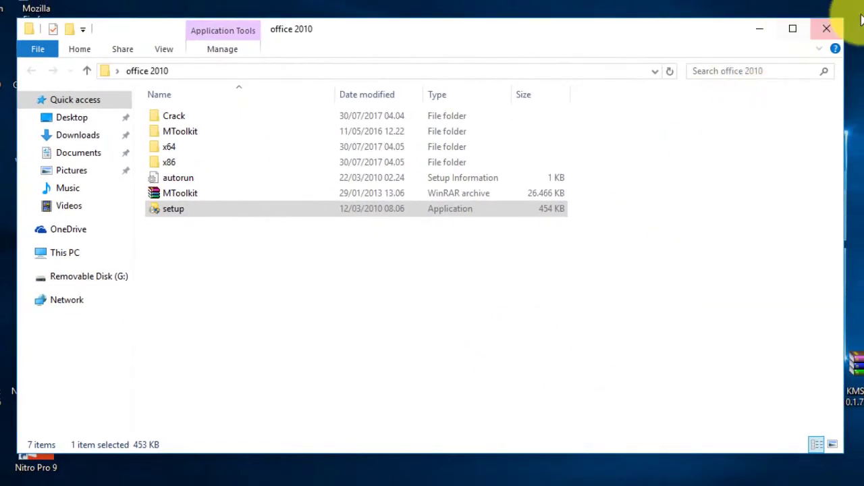
# - Close the office 2010 folder and run KMSpico_setup from the KMSpico Install folder inside the desktop's KMSpico 10.1.7 archive
pyautogui.click(826, 29)
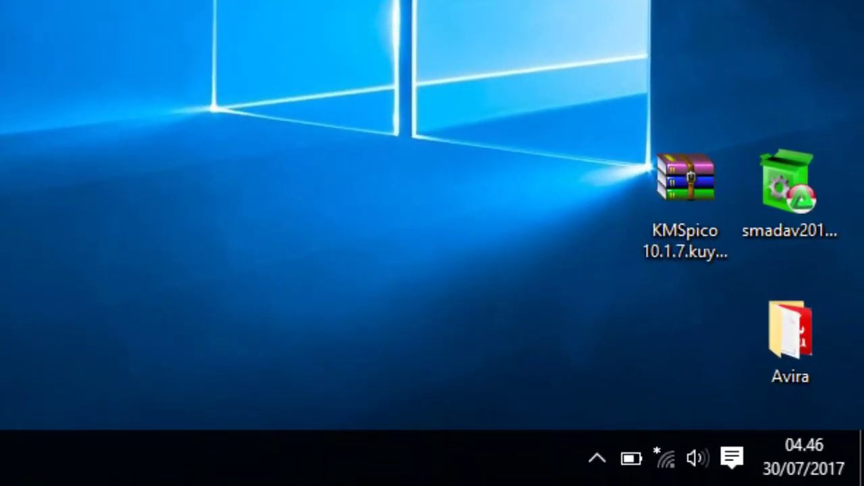
pyautogui.doubleClick(659, 182)
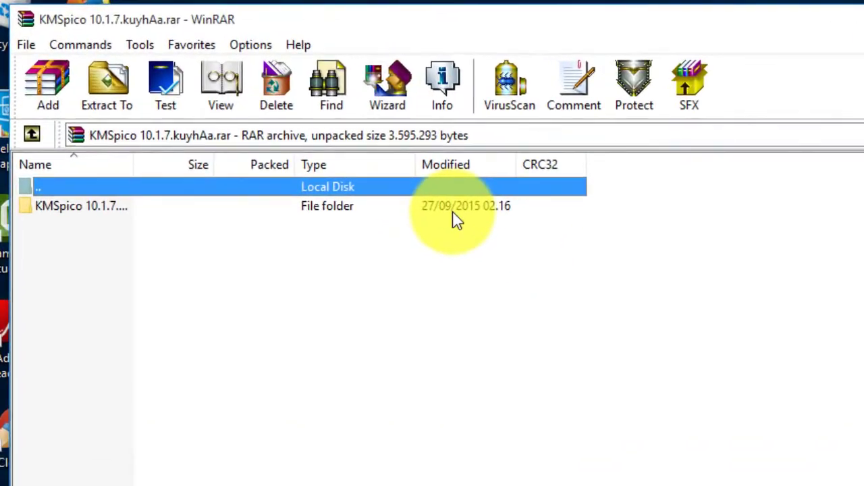
pyautogui.doubleClick(453, 218)
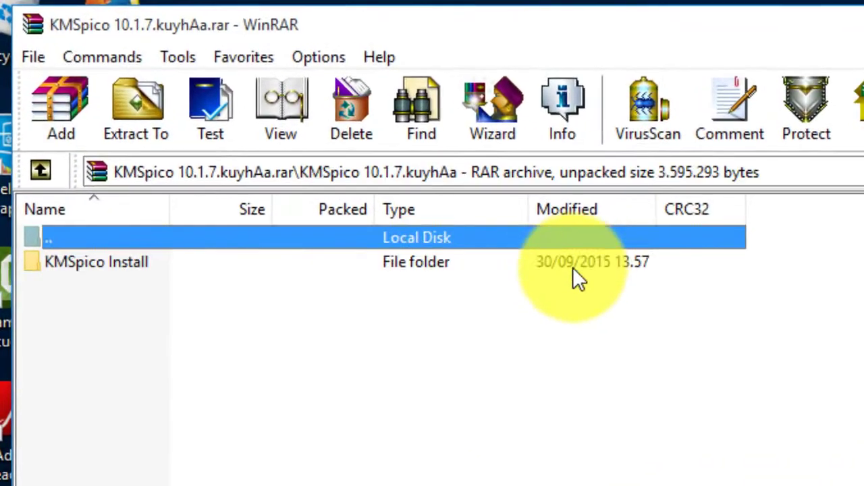
pyautogui.doubleClick(238, 266)
pyautogui.click(177, 267)
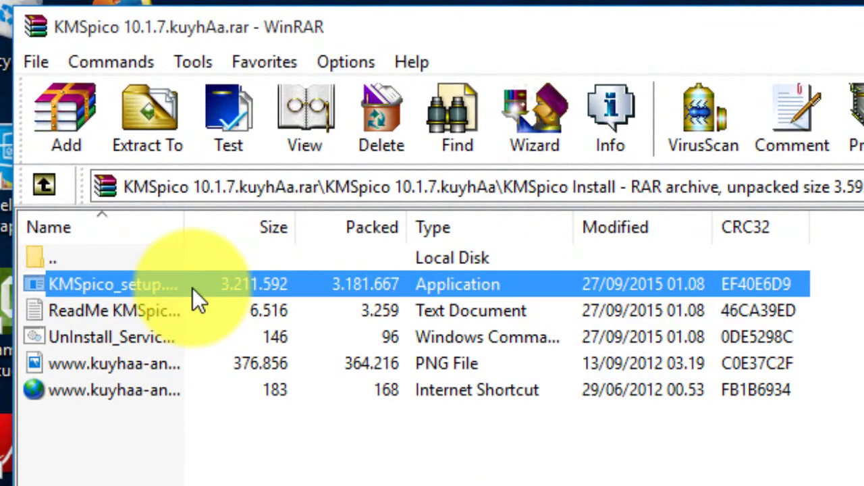
pyautogui.doubleClick(192, 288)
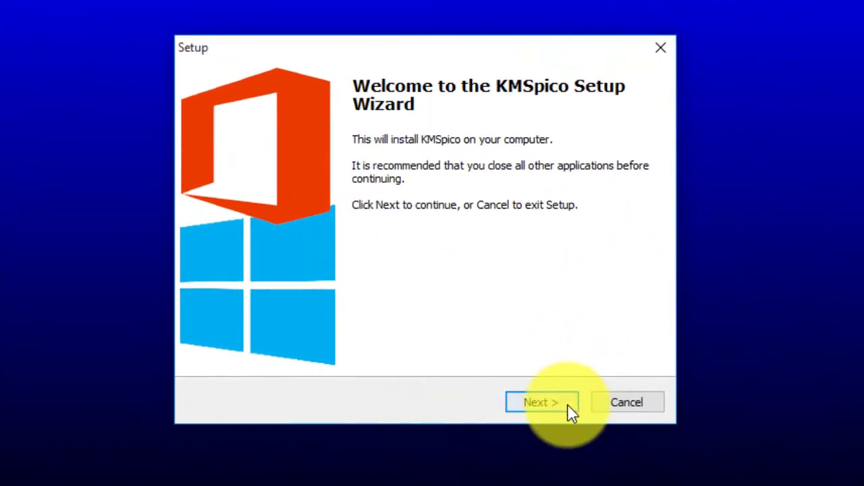
# - Accept the KMSpico license agreement, complete the installation, close the archive and move it to the Recycle Bin
pyautogui.click(567, 404)
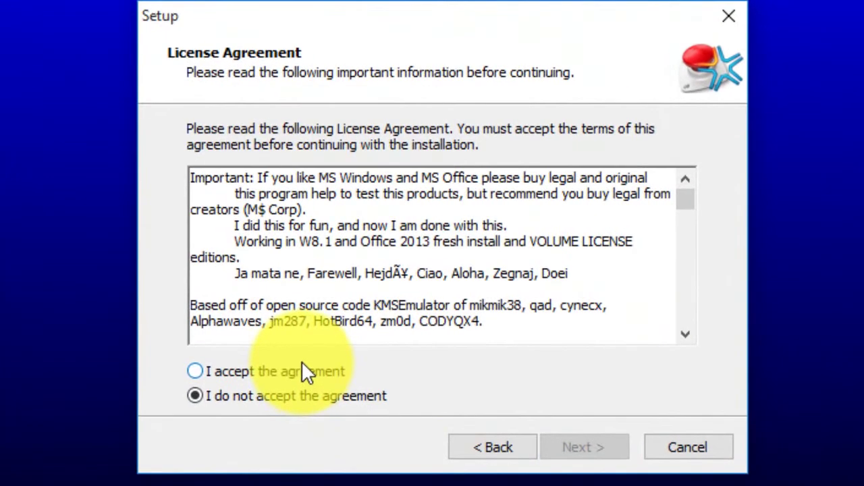
pyautogui.click(304, 371)
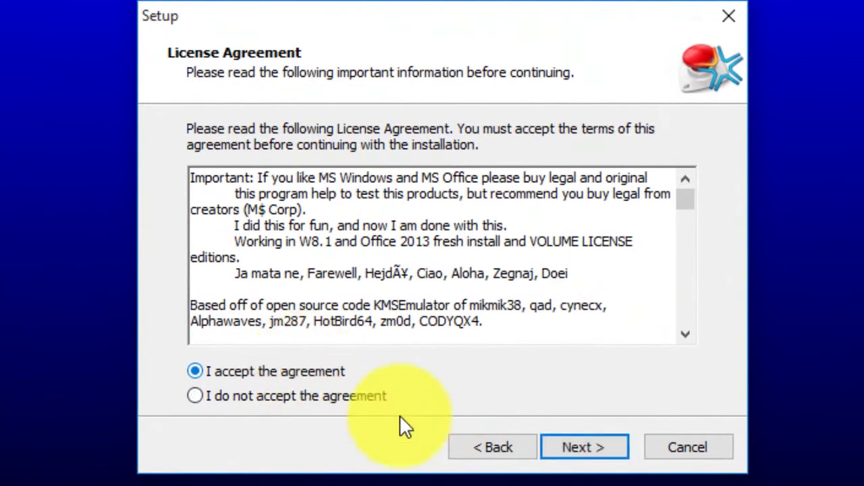
pyautogui.click(563, 449)
pyautogui.click(564, 449)
pyautogui.click(563, 449)
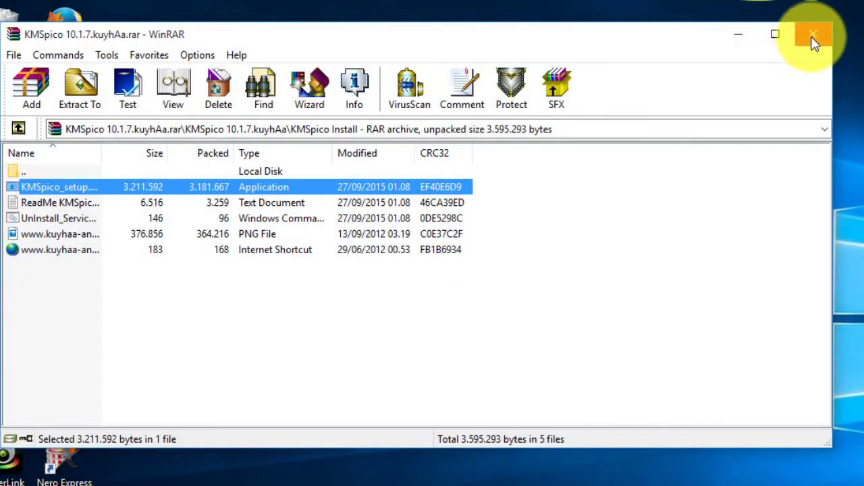
pyautogui.click(814, 37)
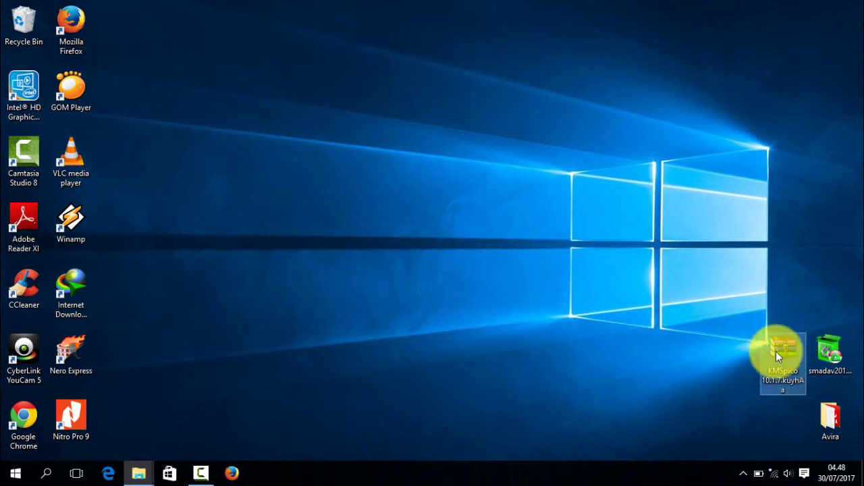
pyautogui.moveTo(776, 352); pyautogui.dragTo(24, 26)
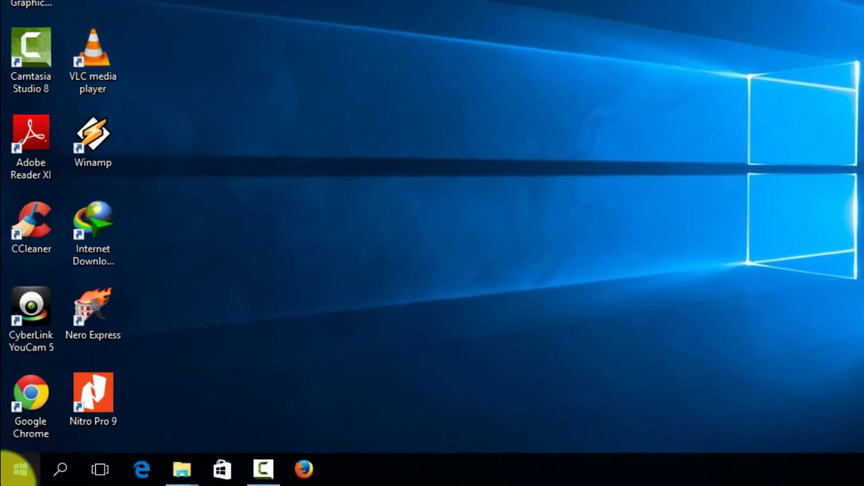
# - Launch the newly installed KMSpico from the installed apps and start its activation run
pyautogui.click(19, 471)
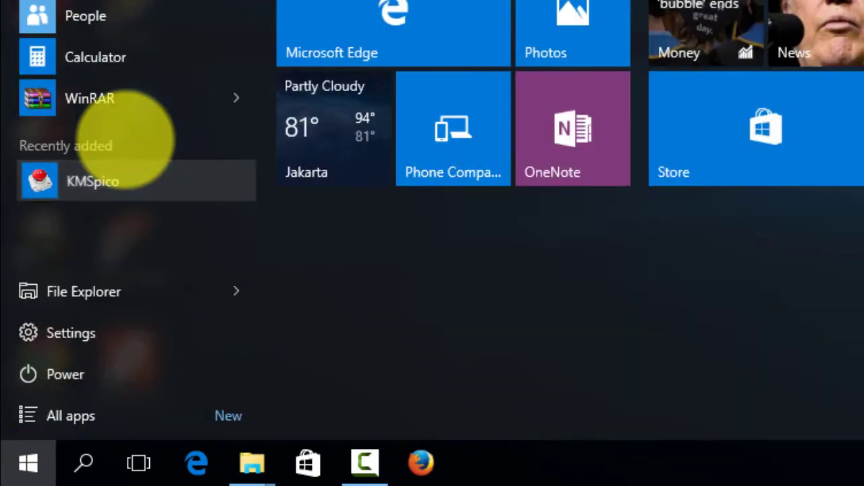
pyautogui.click(395, 241)
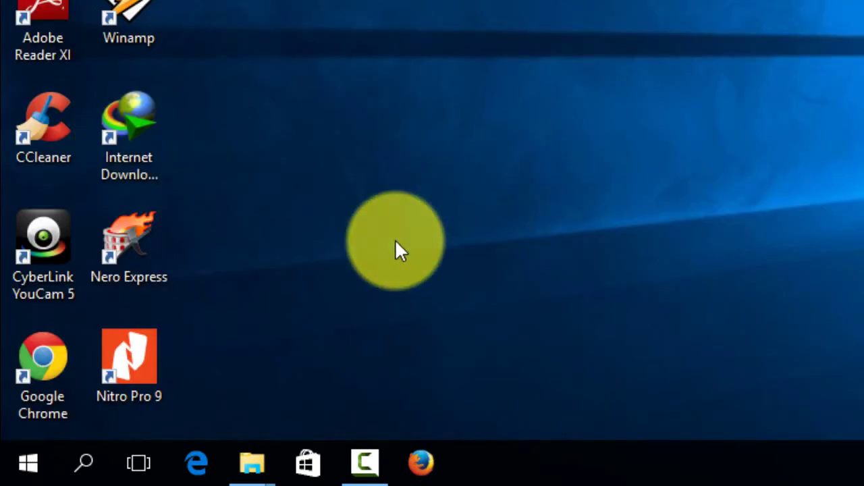
pyautogui.click(86, 466)
pyautogui.write('k')
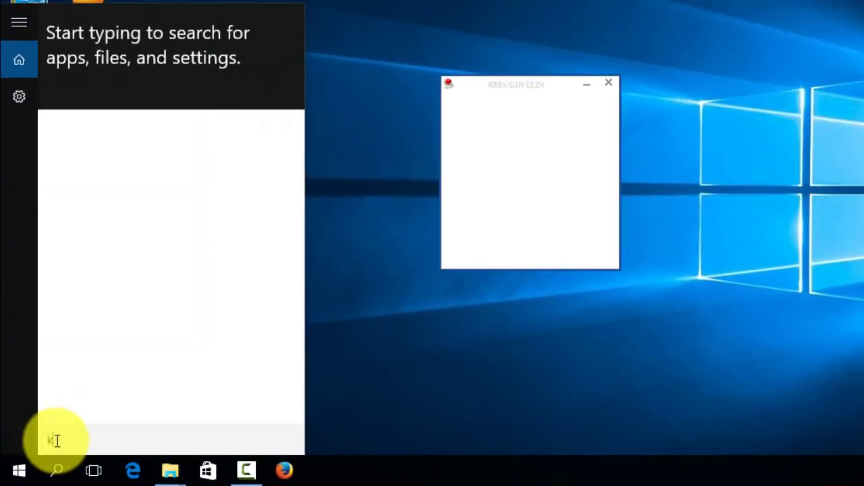
pyautogui.write('ma')
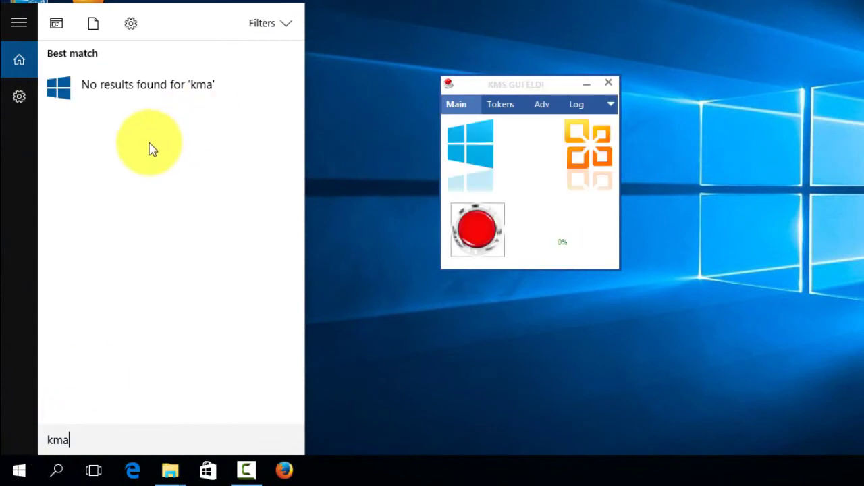
pyautogui.press('BackSpace')
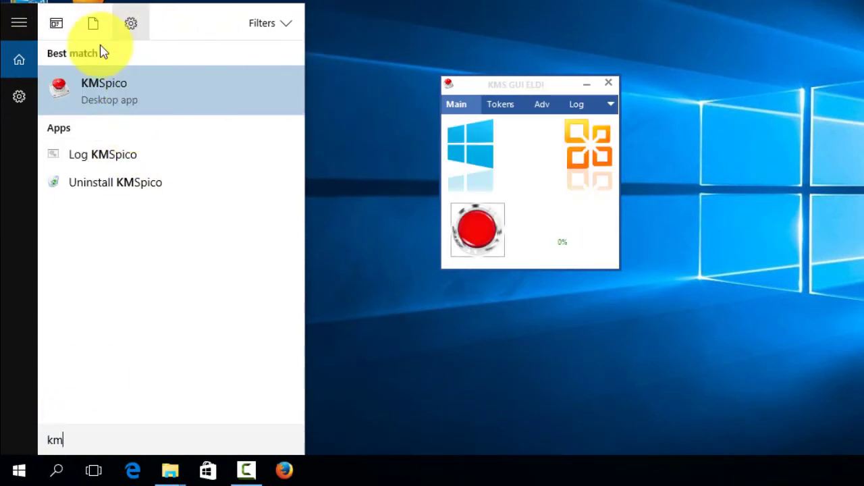
pyautogui.click(432, 108)
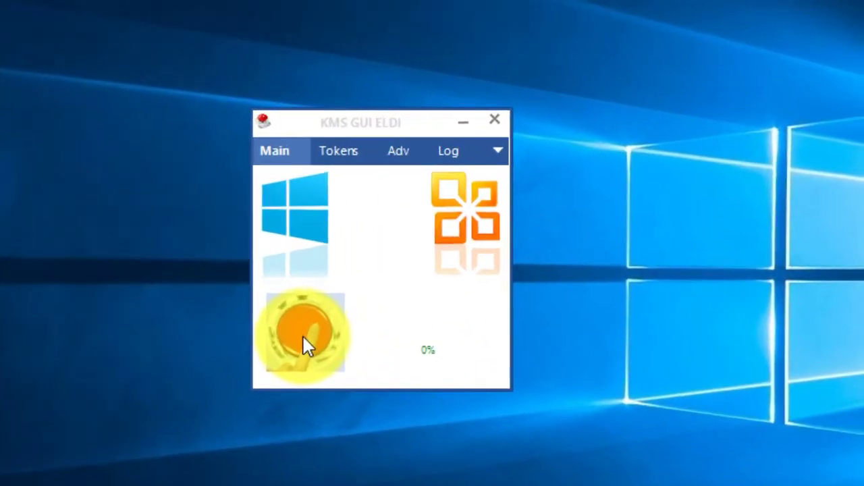
pyautogui.click(303, 337)
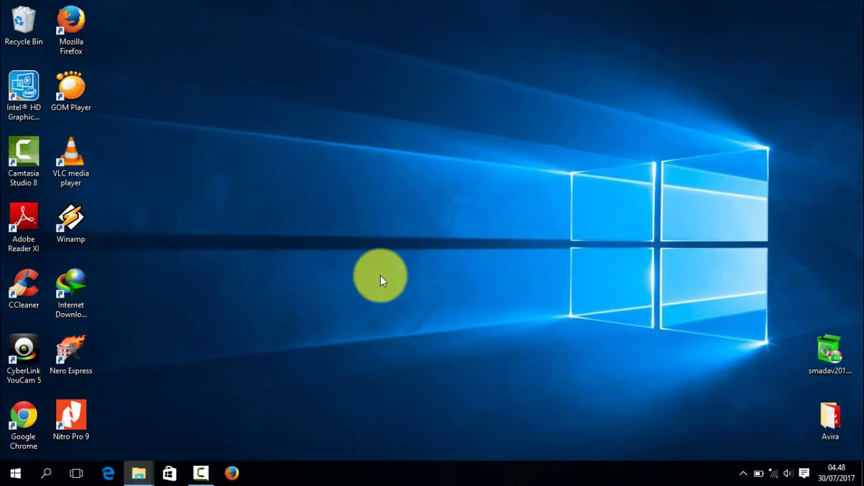
# - Restart Windows and connect to the GDS Comp wireless network with automatic connection enabled
pyautogui.click(14, 473)
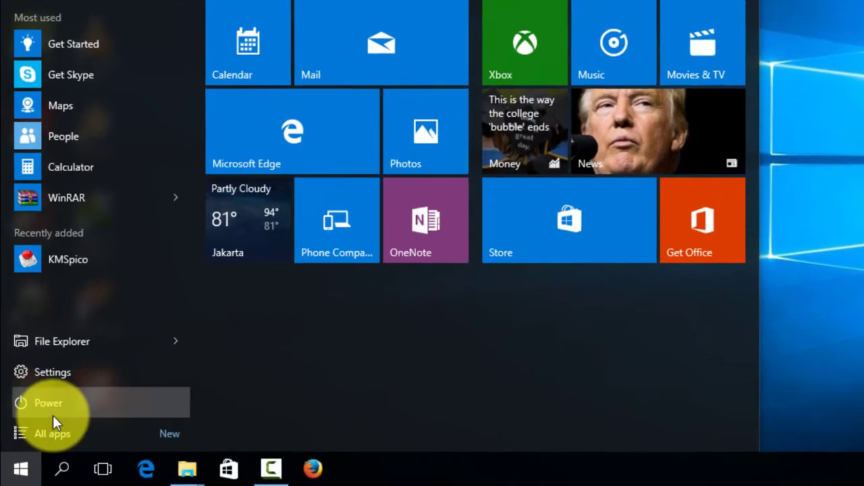
pyautogui.click(86, 419)
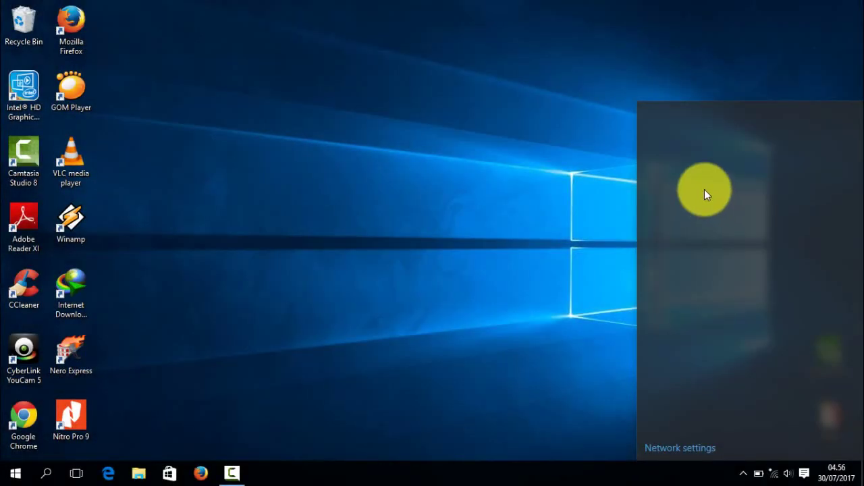
pyautogui.click(691, 125)
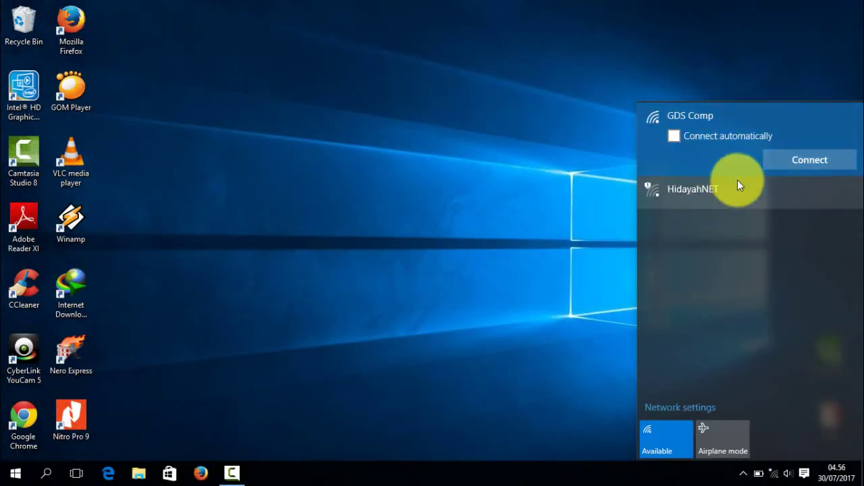
pyautogui.click(755, 133)
pyautogui.click(787, 158)
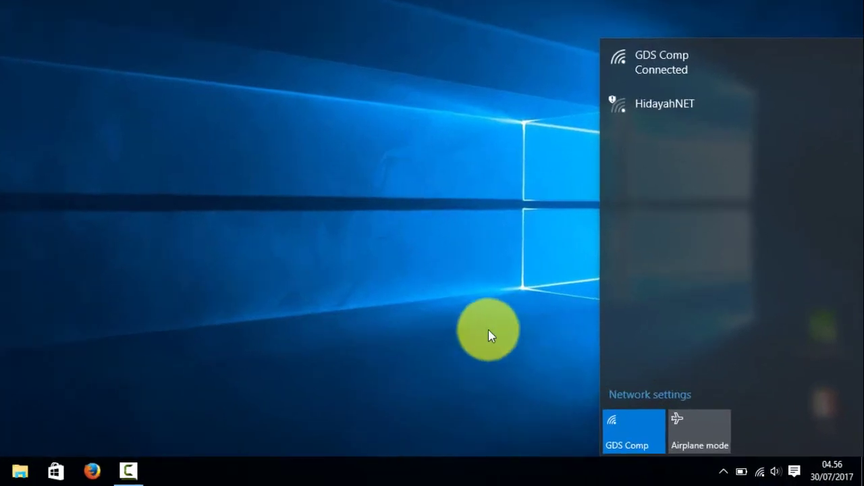
pyautogui.click(488, 330)
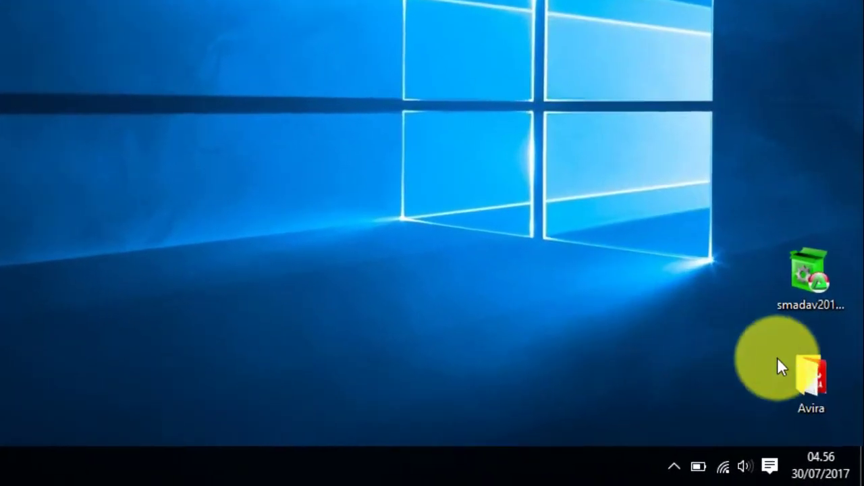
# - Run the smadav installer from the desktop in English, accept the agreement, install SMADAV and finish without launching it
pyautogui.click(836, 346)
pyautogui.click(643, 199)
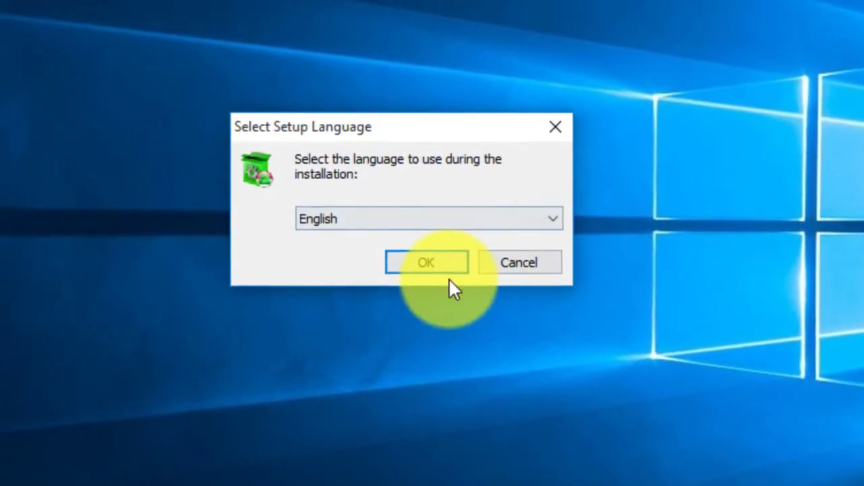
pyautogui.click(449, 271)
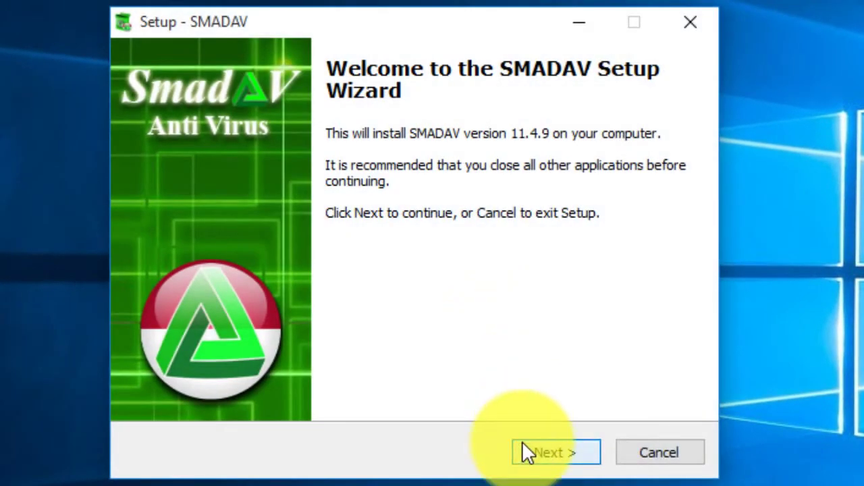
pyautogui.click(522, 442)
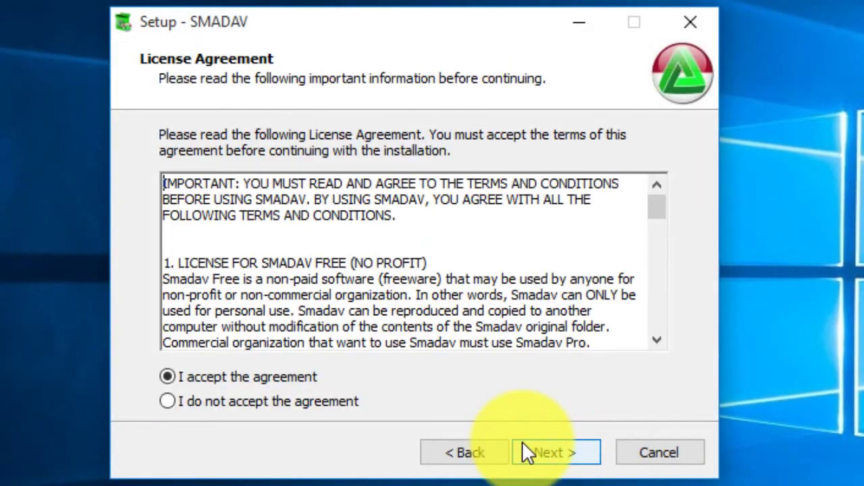
pyautogui.click(534, 447)
pyautogui.click(534, 447)
pyautogui.click(538, 456)
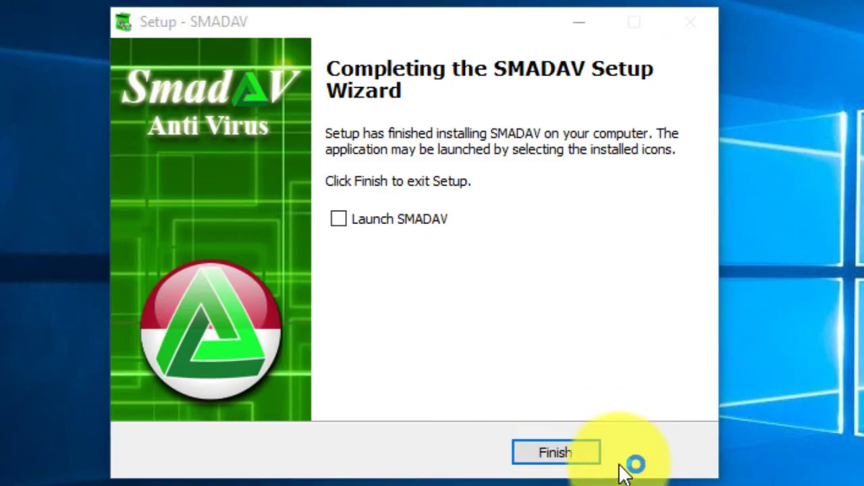
pyautogui.click(569, 449)
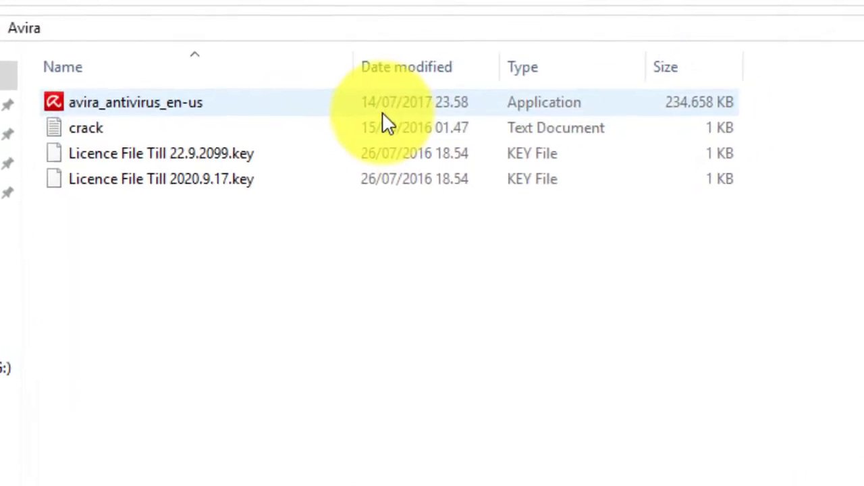
# - Run avira_antivirus_en-us from the Avira folder with the Express setup type, accept the license agreement and choose Avira Antivirus Pro
pyautogui.doubleClick(384, 112)
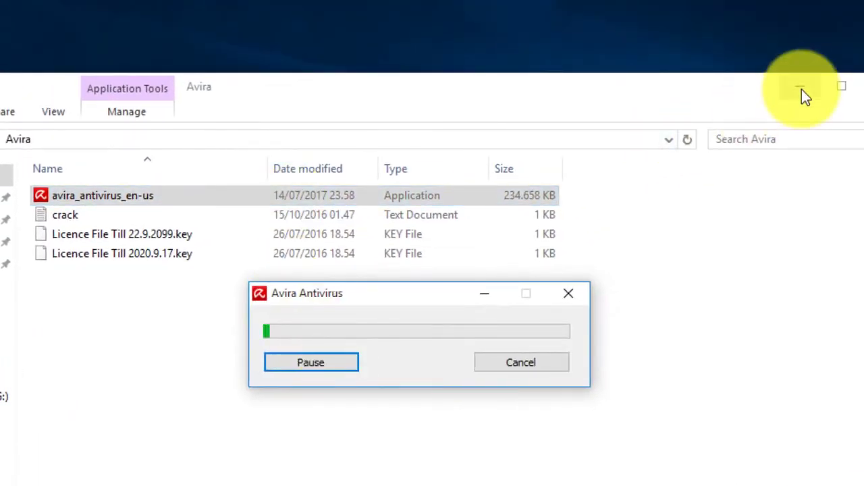
pyautogui.click(799, 88)
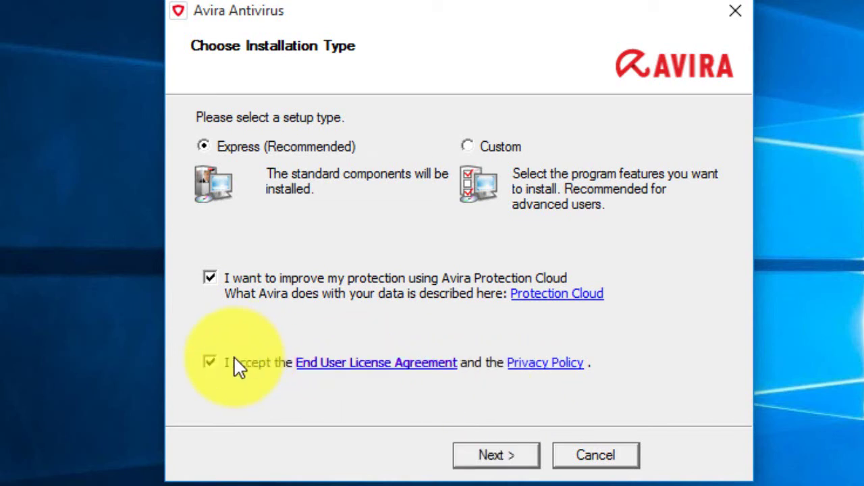
pyautogui.click(517, 458)
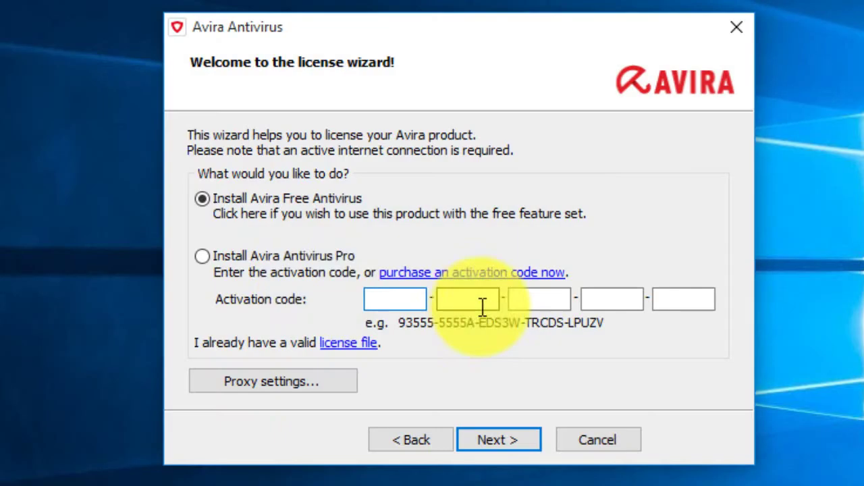
pyautogui.click(480, 304)
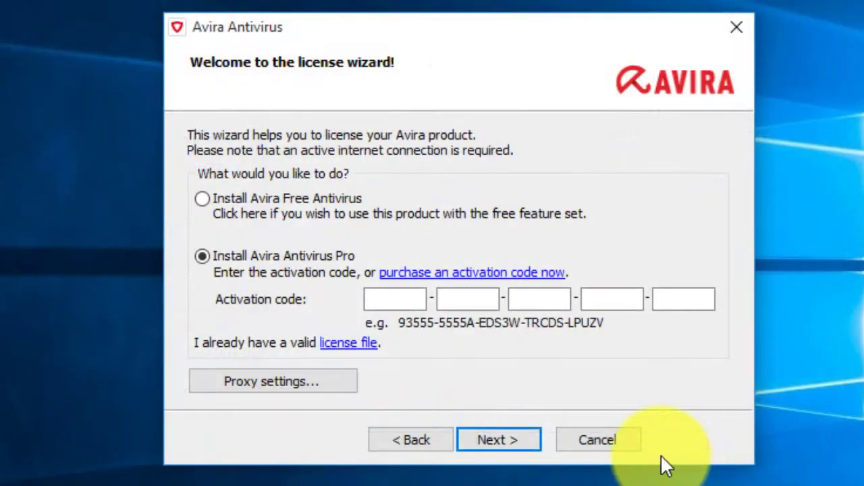
pyautogui.click(500, 437)
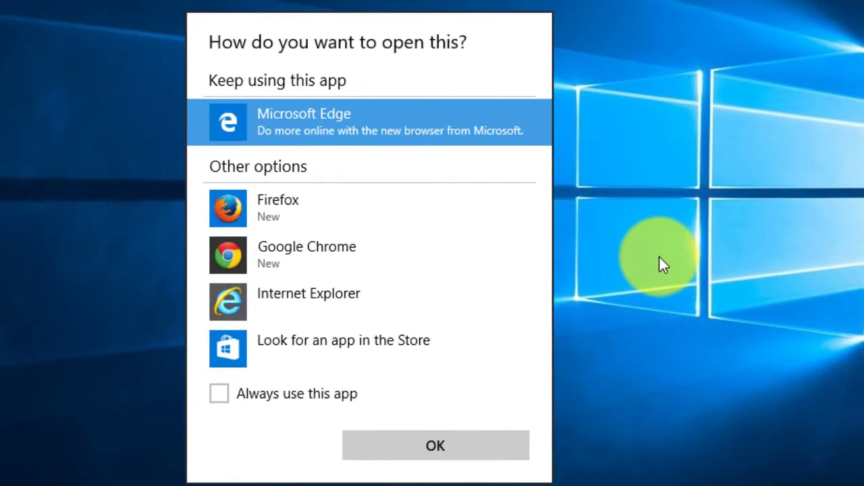
# - Open the Avira post-install page in Google Chrome, dismiss the IDM Integration Module notice and close the browser
pyautogui.click(360, 247)
pyautogui.click(400, 449)
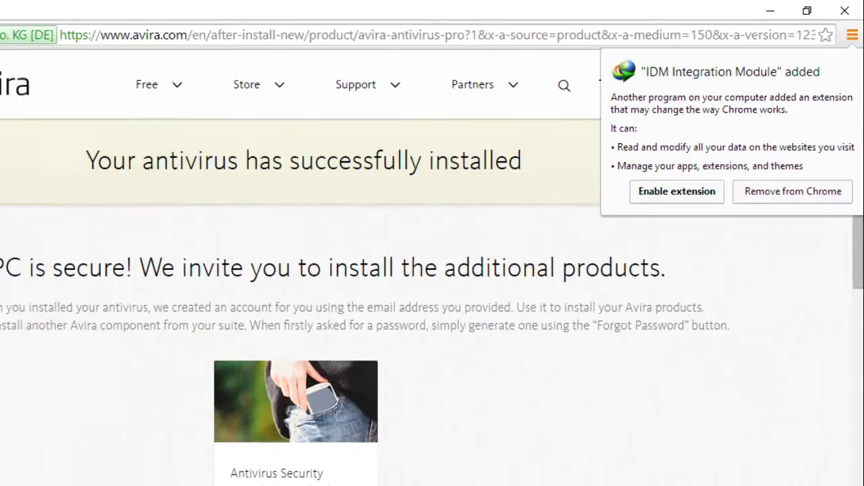
pyautogui.click(594, 6)
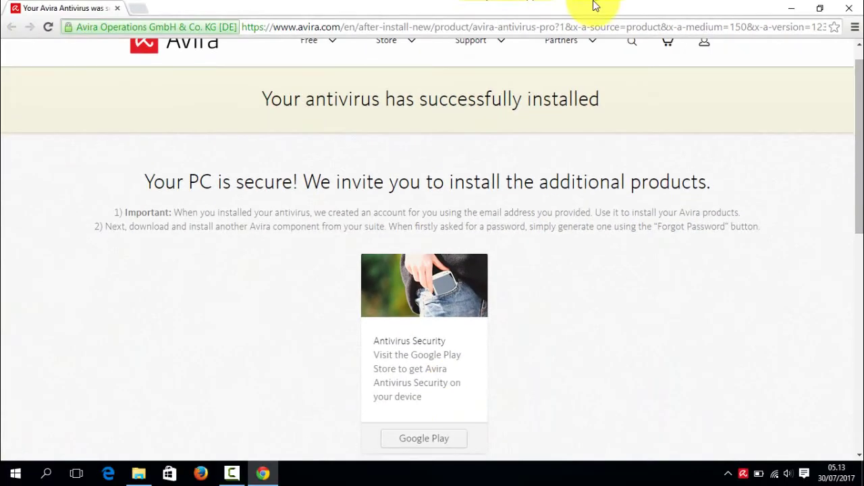
pyautogui.click(849, 10)
# - Sort the icons on the desktop and remove the Avira installer folder from it
pyautogui.rightClick(292, 116)
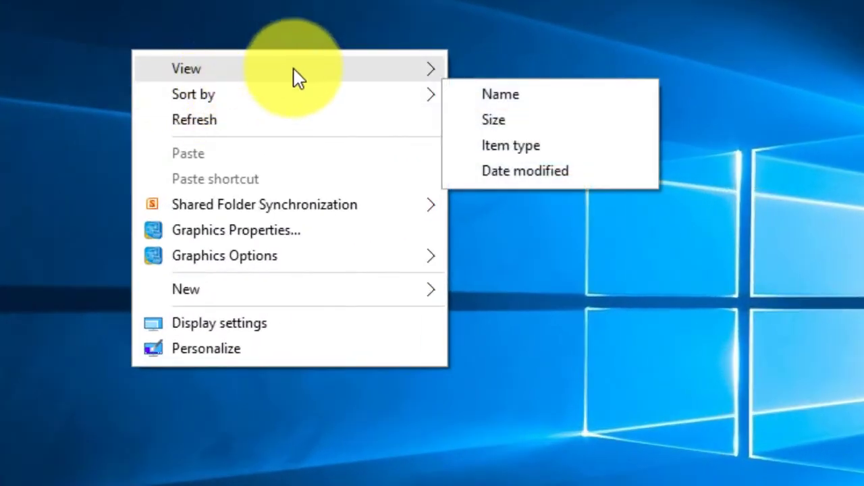
pyautogui.moveTo(376, 130)
pyautogui.click(503, 116)
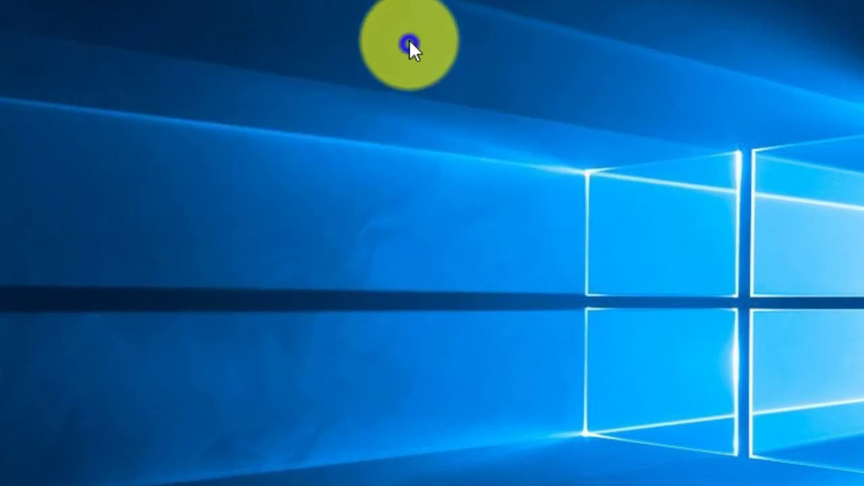
pyautogui.rightClick(410, 43)
pyautogui.moveTo(675, 62)
pyautogui.click(840, 151)
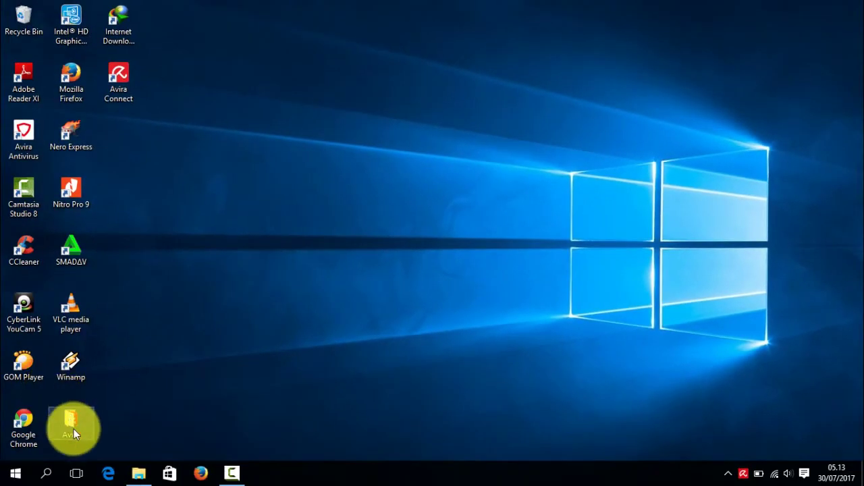
pyautogui.moveTo(74, 428); pyautogui.dragTo(74, 108)
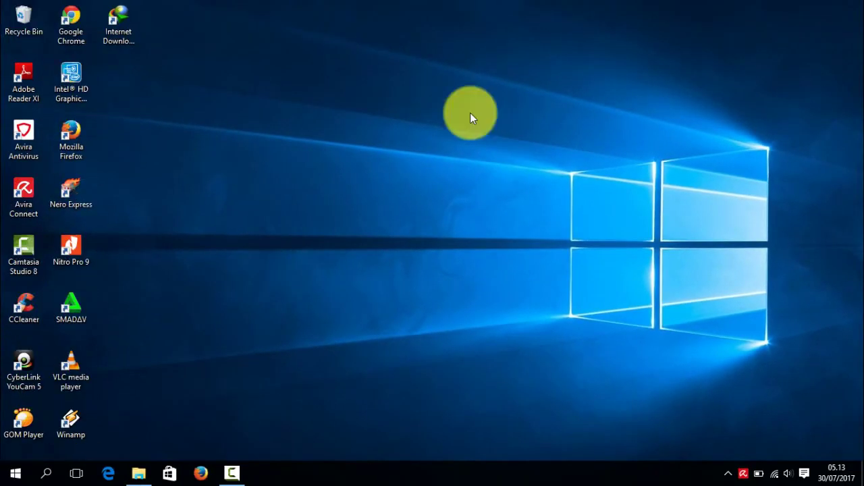
# - Enable the Computer icon in the desktop icon settings under the Personalization themes, apply the change and close Settings
pyautogui.rightClick(470, 113)
pyautogui.click(520, 291)
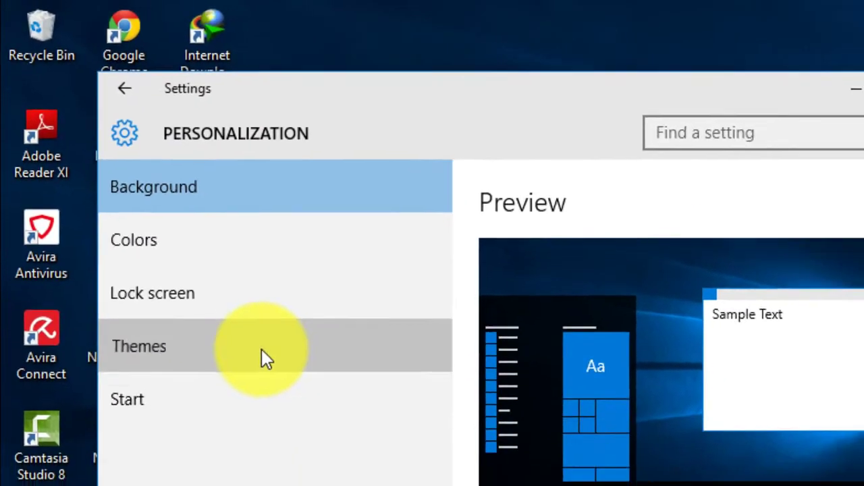
pyautogui.click(264, 352)
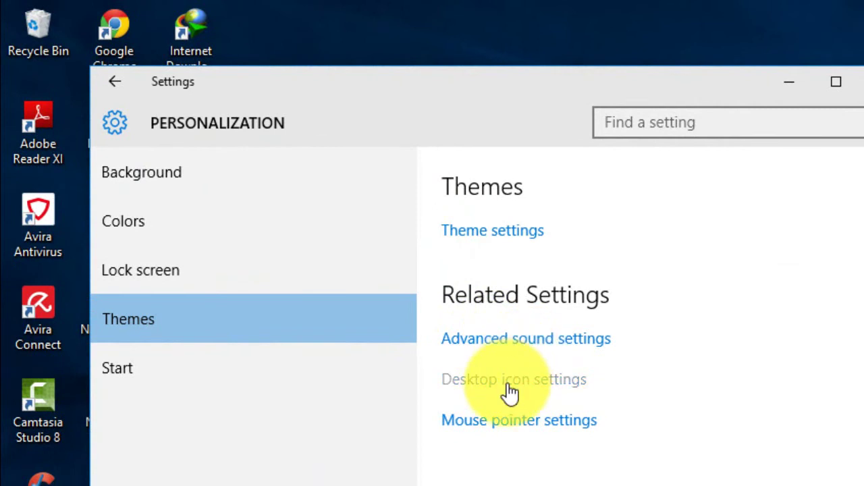
pyautogui.click(506, 388)
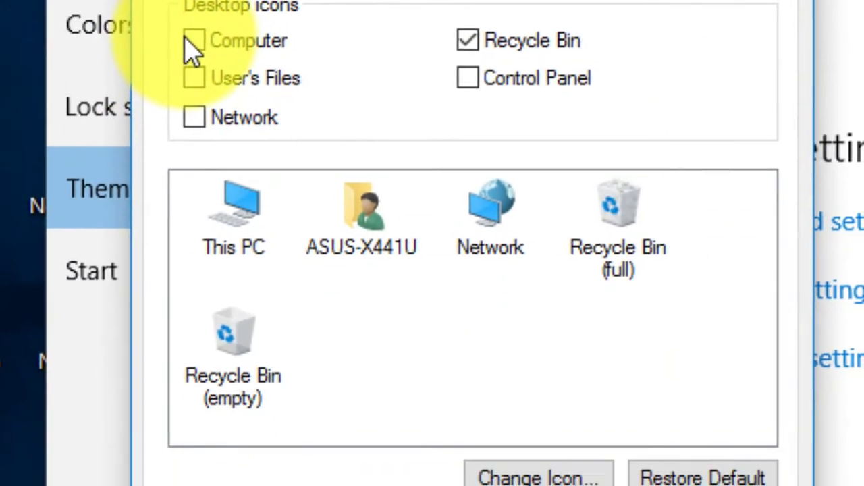
pyautogui.click(189, 42)
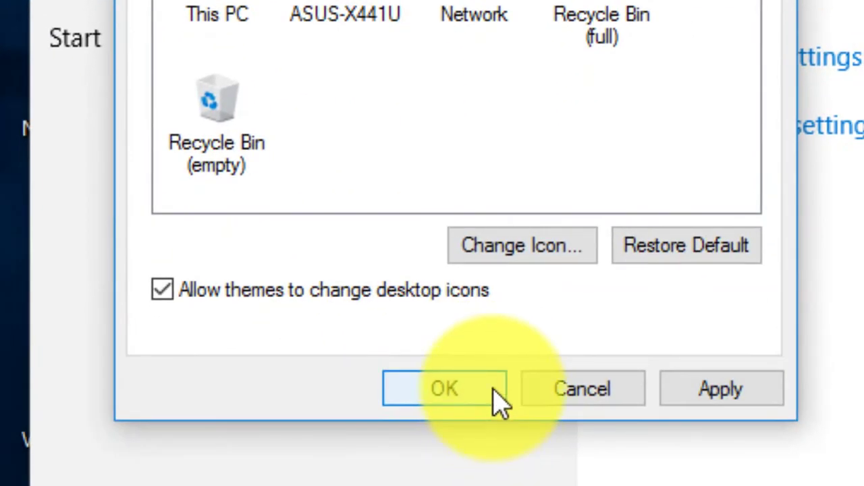
pyautogui.click(720, 389)
pyautogui.click(473, 395)
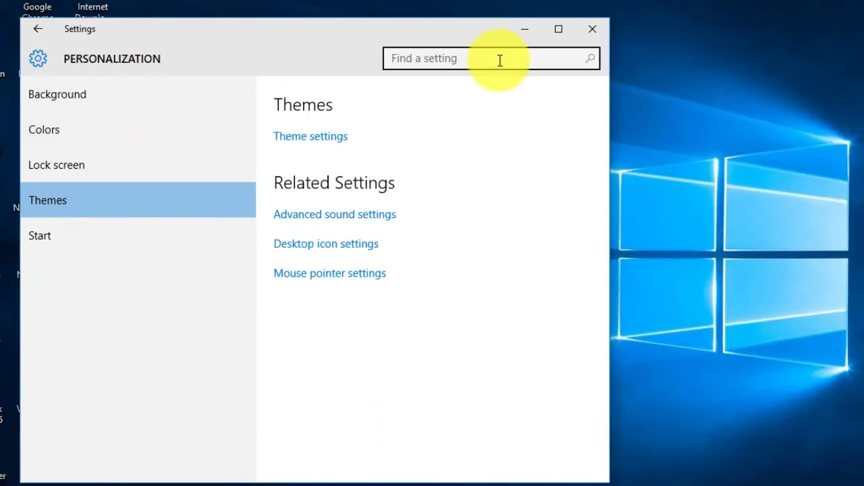
pyautogui.click(592, 28)
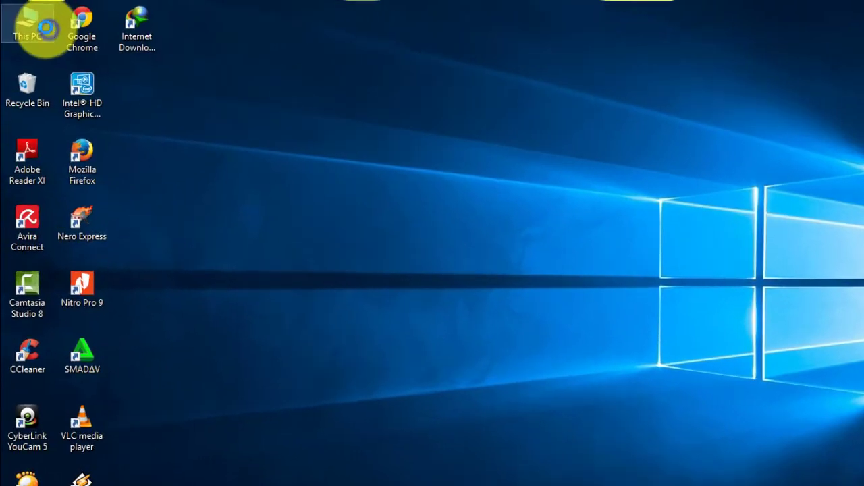
# - Check the system properties of This PC and inspect the display adapters and the sound, video and game controllers in Device Manager
pyautogui.rightClick(40, 27)
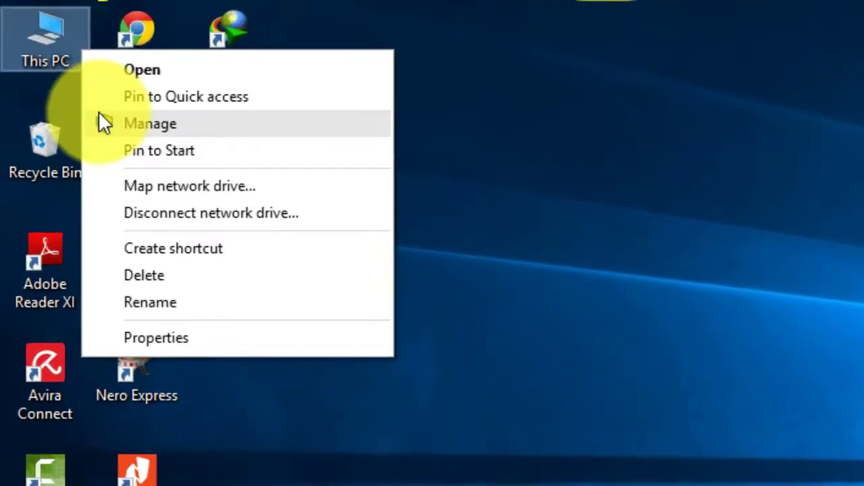
pyautogui.click(70, 167)
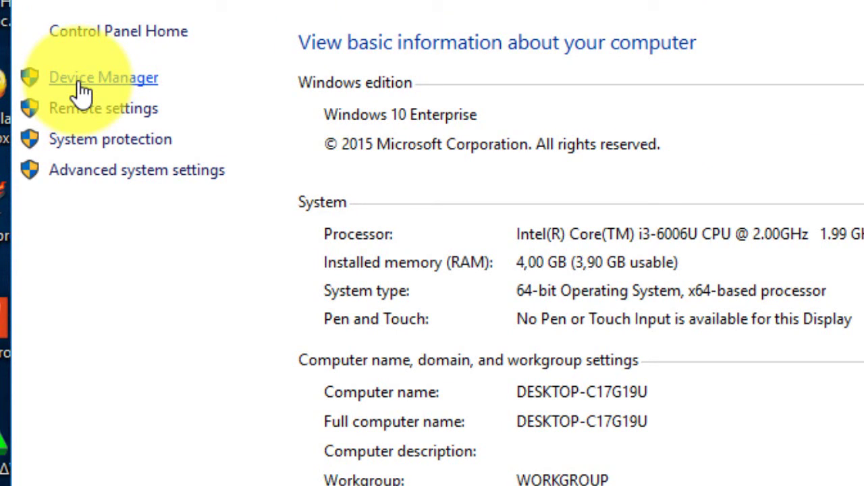
pyautogui.click(81, 87)
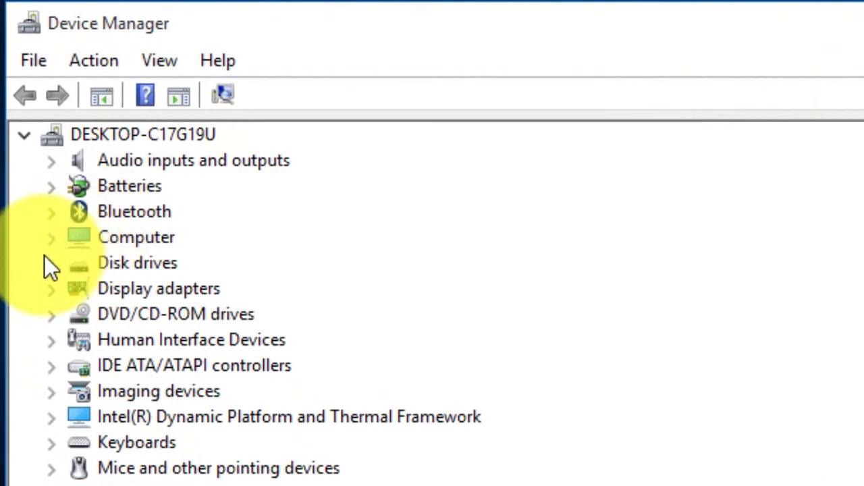
pyautogui.click(51, 291)
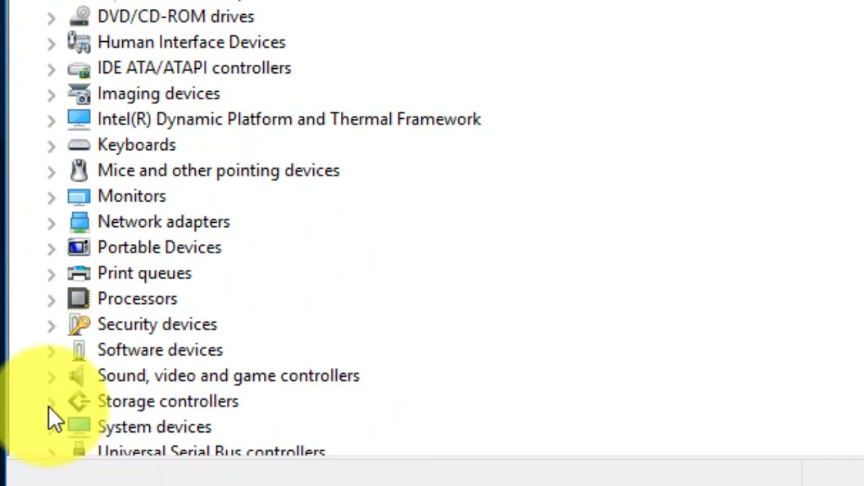
pyautogui.click(46, 352)
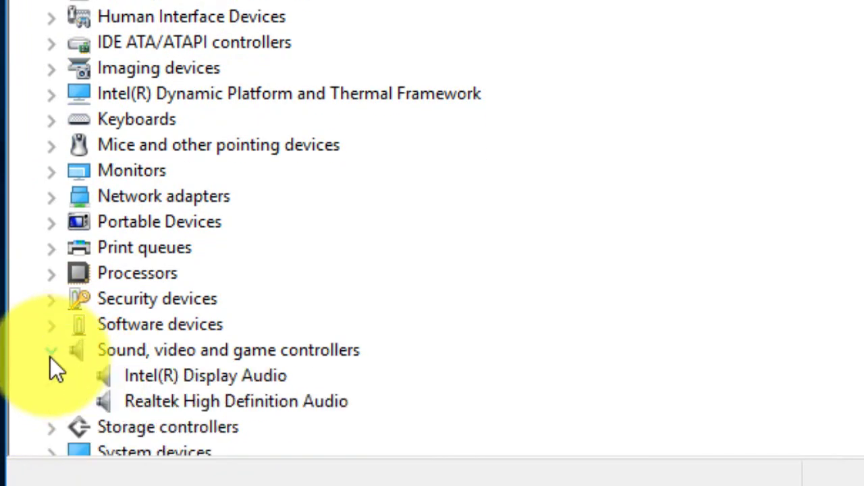
pyautogui.click(653, 22)
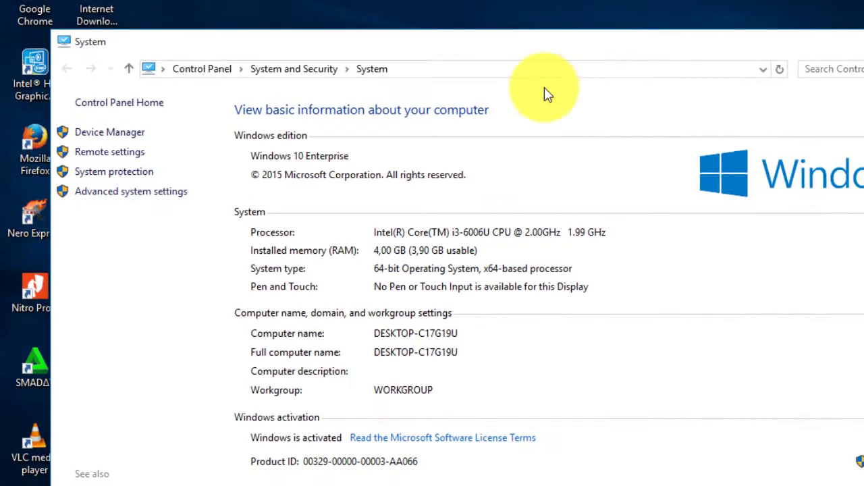
pyautogui.click(829, 32)
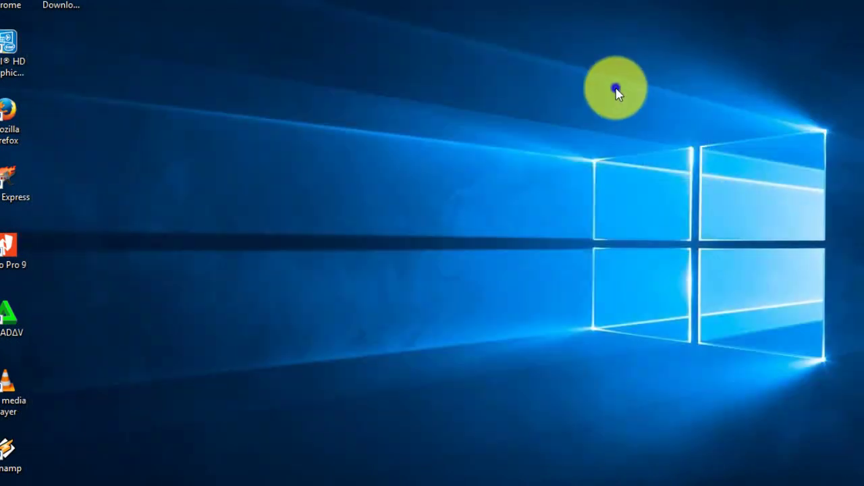
# - Empty the Recycle Bin, confirming the permanent deletion, and refresh the desktop
pyautogui.rightClick(615, 88)
pyautogui.click(662, 131)
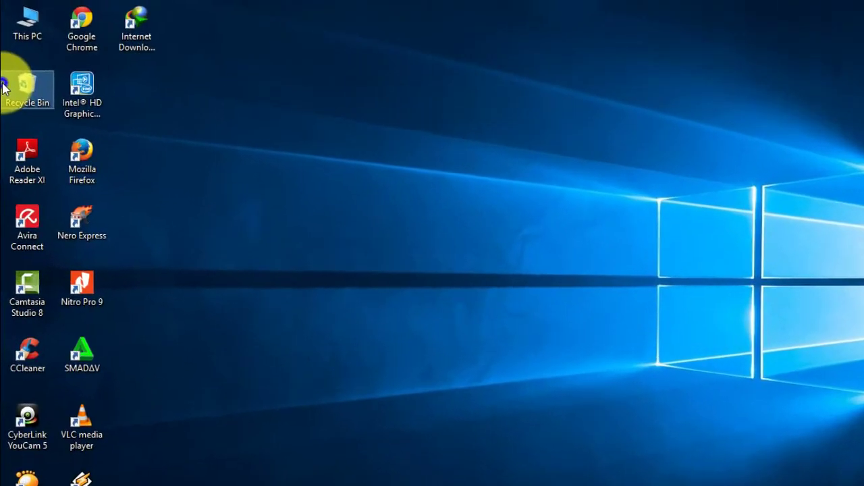
pyautogui.rightClick(6, 67)
pyautogui.click(218, 122)
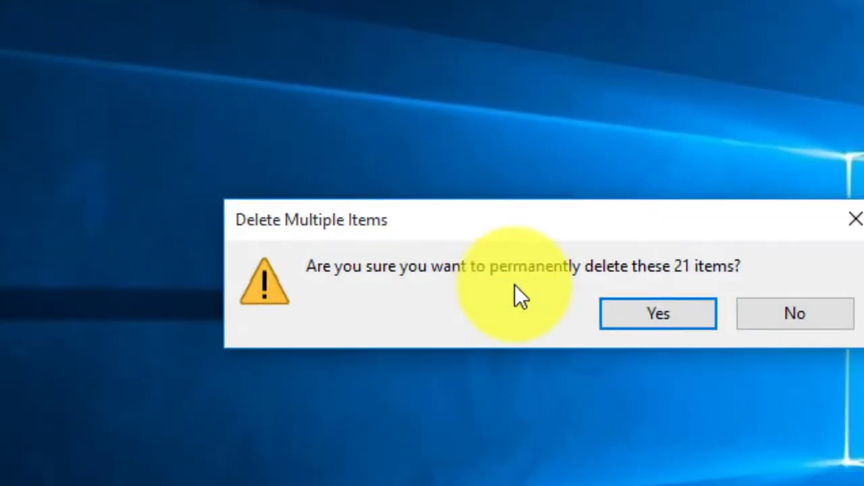
pyautogui.click(482, 245)
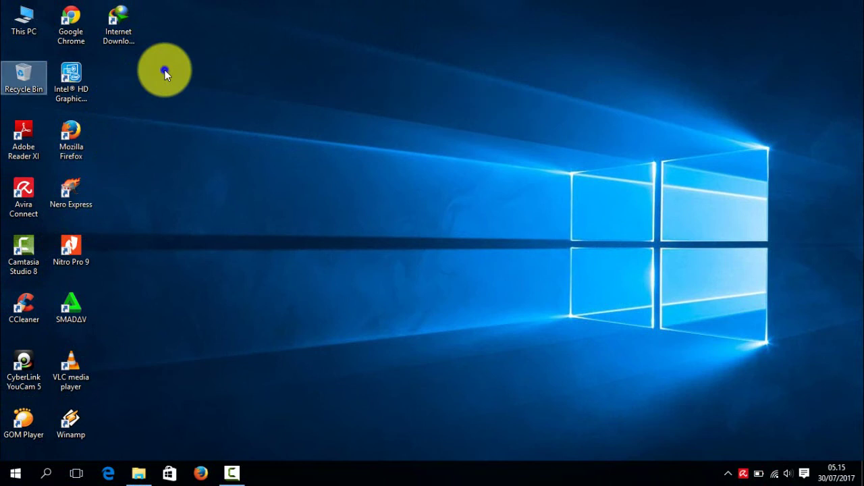
pyautogui.rightClick(165, 75)
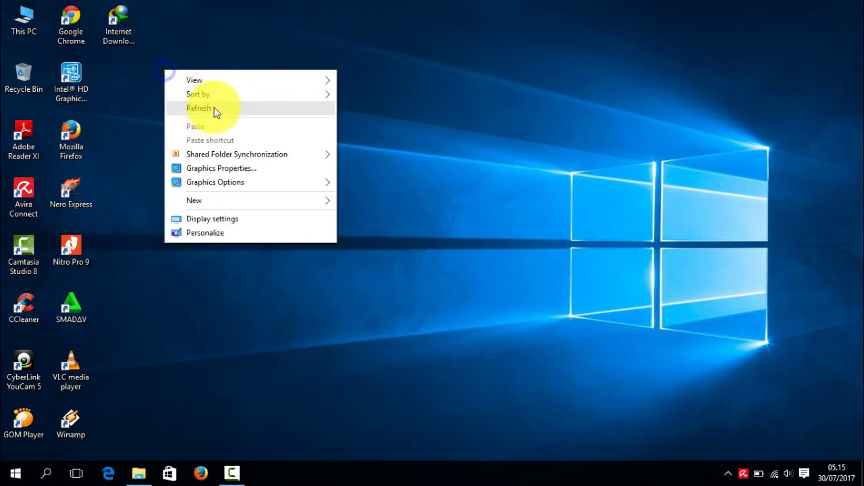
pyautogui.click(206, 108)
# - Find the Microsoft Office folder in the list of all installed apps and expand it
pyautogui.click(15, 472)
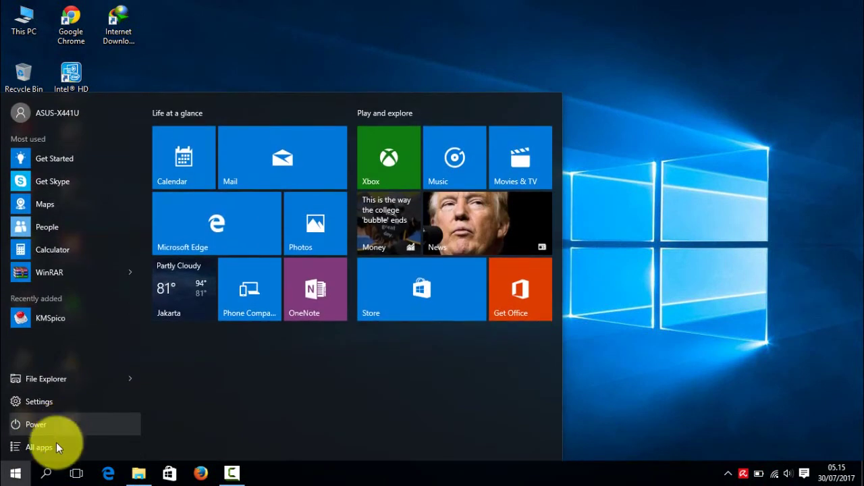
pyautogui.click(55, 453)
pyautogui.scroll(-5, 82, 332)
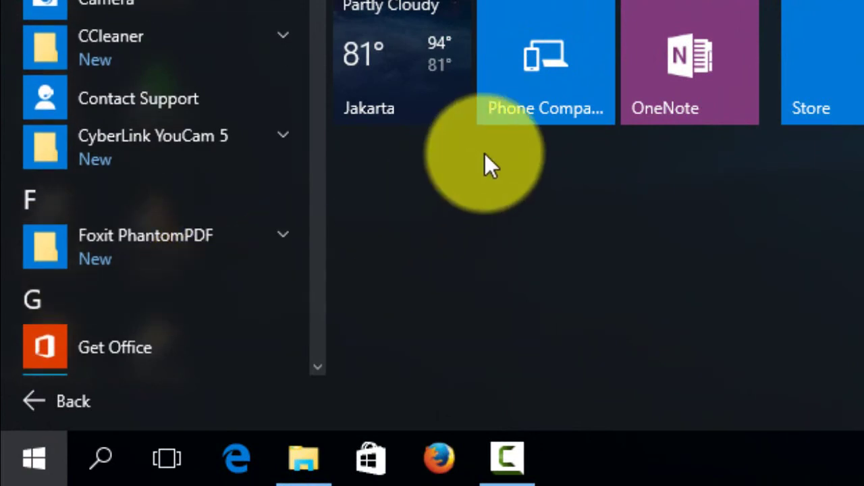
pyautogui.scroll(-5, 311, 360)
pyautogui.scroll(-10, 312, 359)
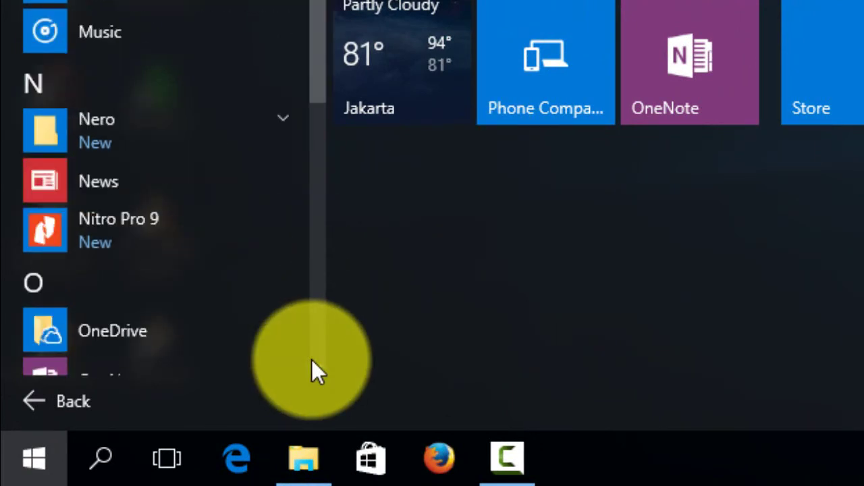
pyautogui.scroll(-5, 311, 120)
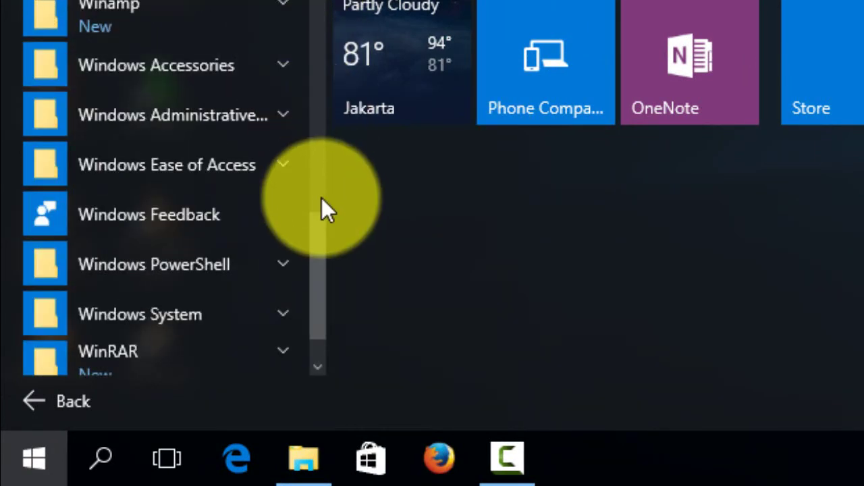
pyautogui.click(315, 114)
pyautogui.click(320, 138)
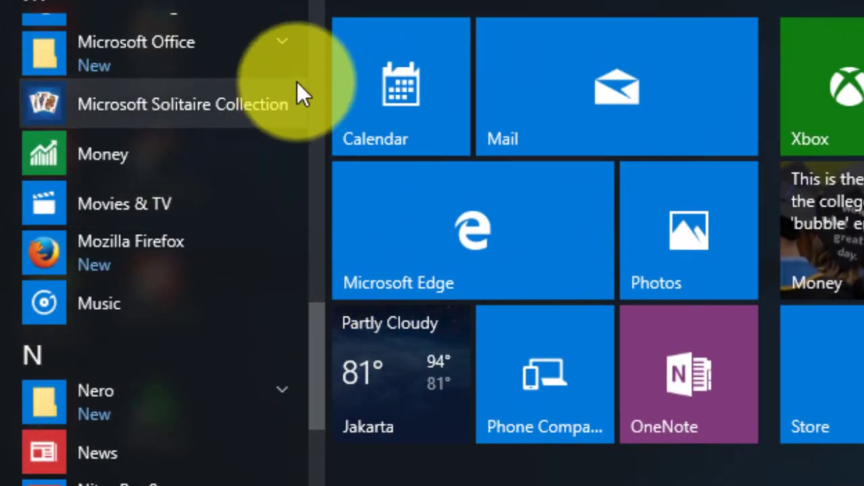
pyautogui.click(299, 53)
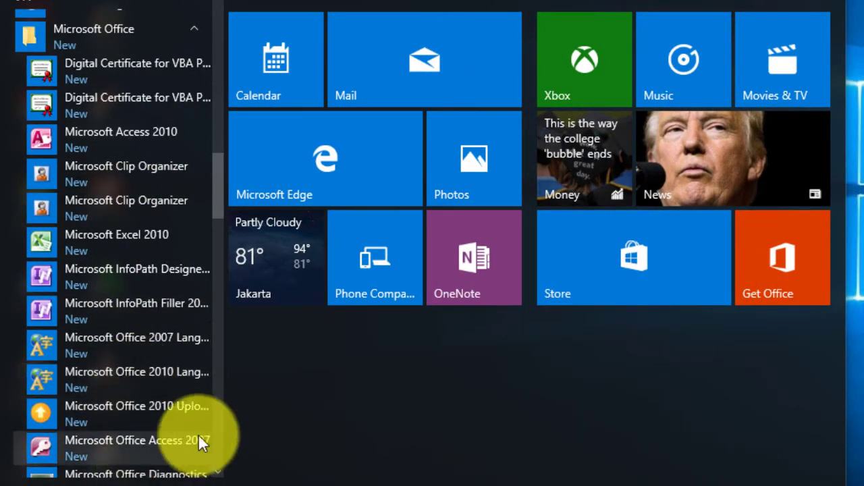
# - Open the file location of the Microsoft Word 2010 entry in the Microsoft Office app folder
pyautogui.scroll(-5, 223, 466)
pyautogui.scroll(-5, 223, 473)
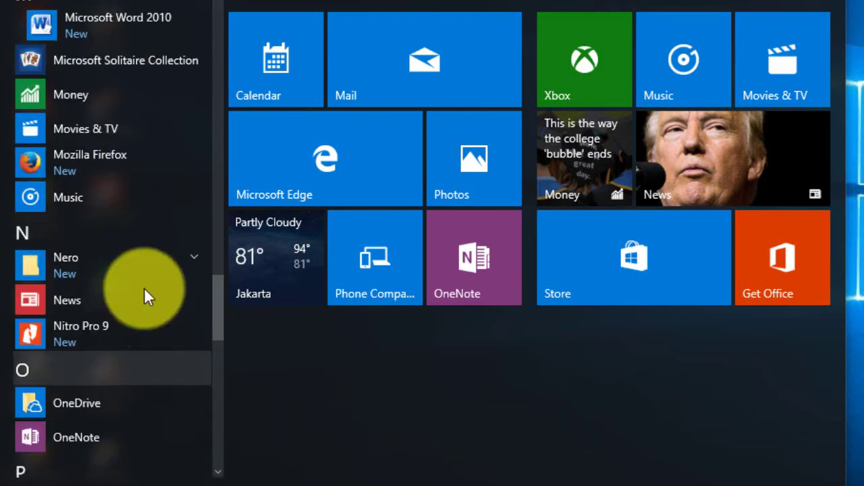
pyautogui.rightClick(177, 32)
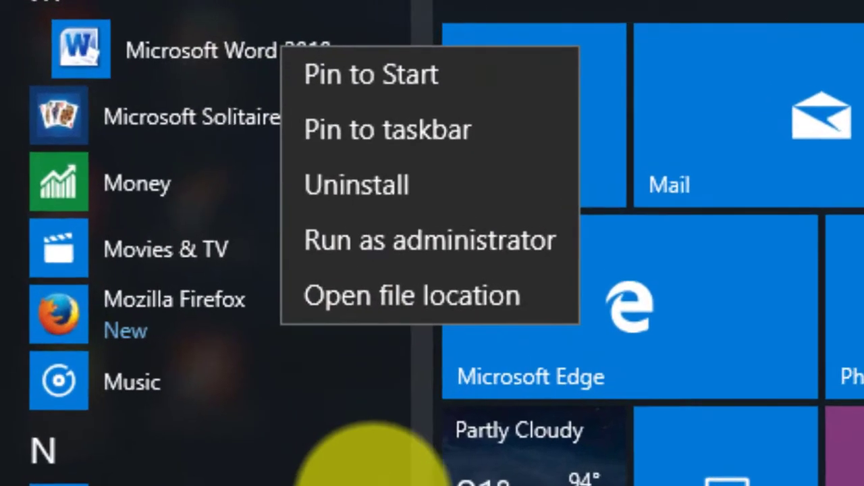
pyautogui.click(251, 196)
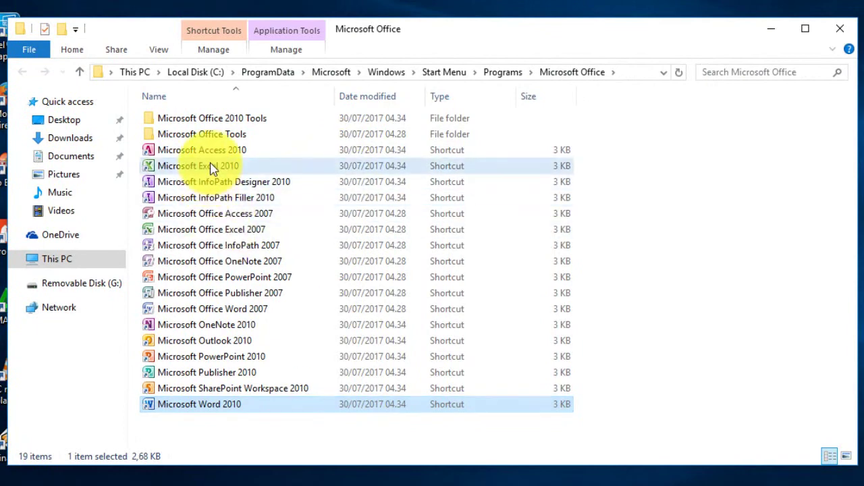
# - Create desktop shortcuts for Microsoft Excel 2010, Microsoft PowerPoint 2010 and Microsoft Word 2010, and return to the desktop
pyautogui.keyDown('ctrl'); pyautogui.click(210, 166); pyautogui.keyUp('ctrl')
pyautogui.keyDown('ctrl'); pyautogui.click(184, 379); pyautogui.keyUp('ctrl')
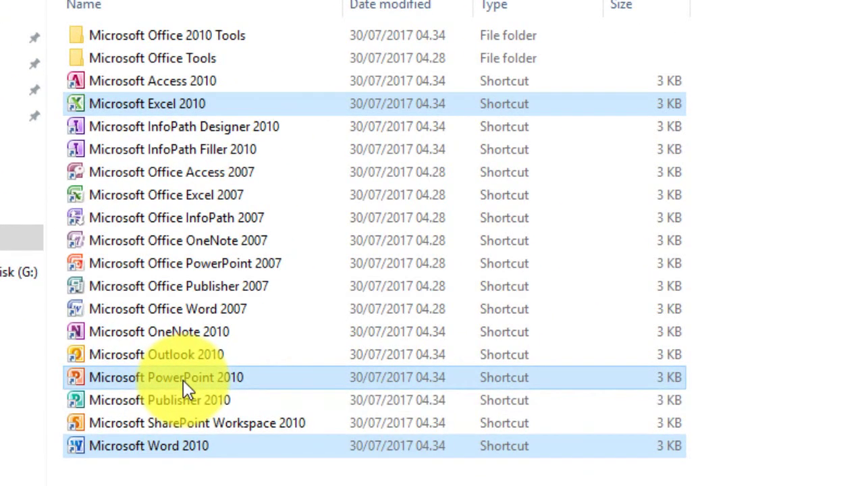
pyautogui.rightClick(193, 379)
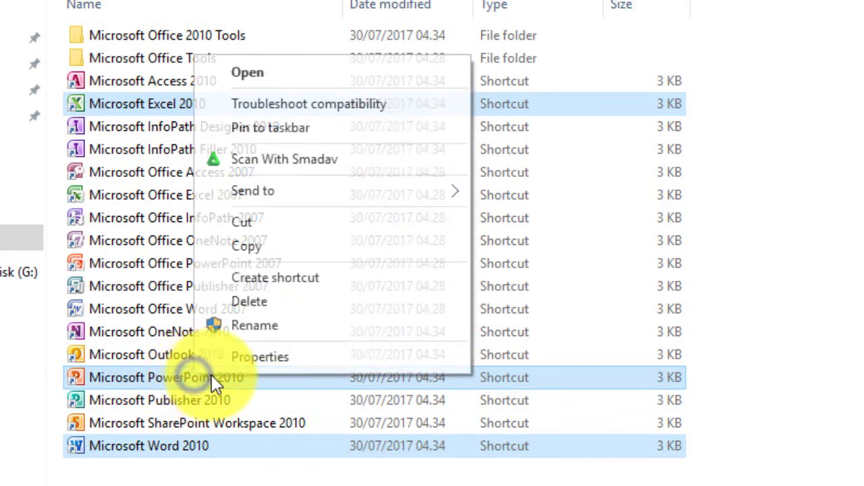
pyautogui.moveTo(442, 191)
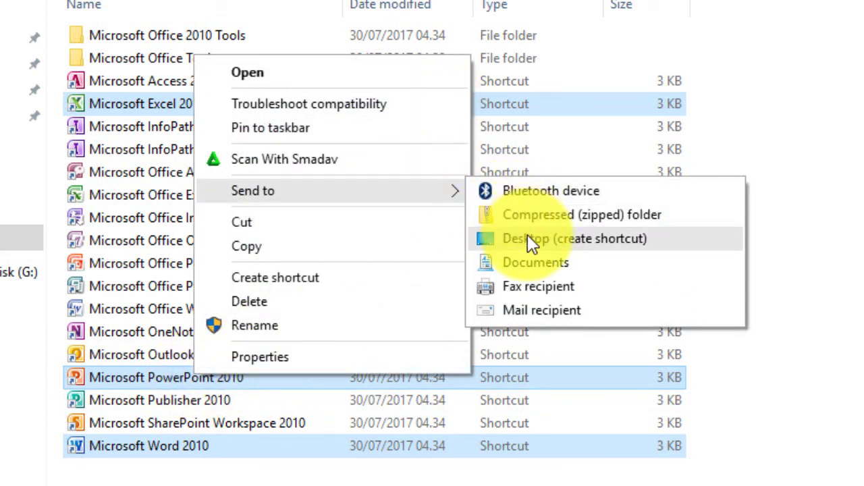
pyautogui.click(528, 237)
pyautogui.click(775, 31)
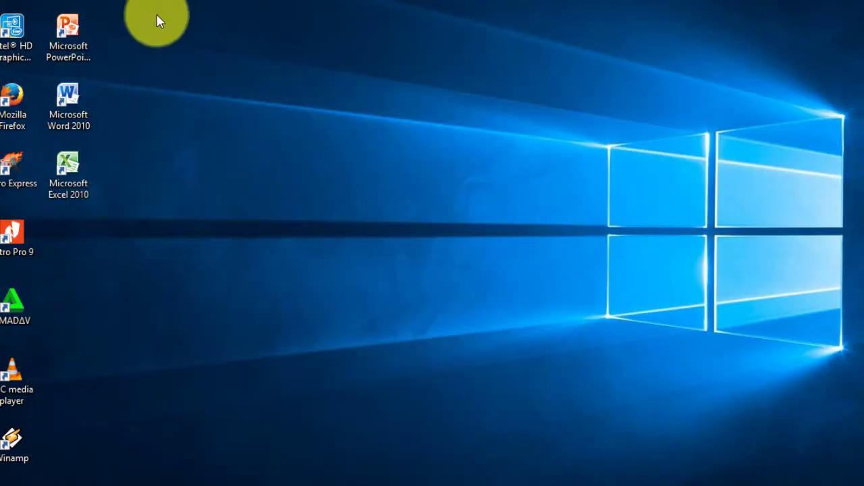
# - Start Microsoft Word 2010 from its desktop shortcut and confirm Don't make changes in the Office welcome dialog
pyautogui.doubleClick(68, 101)
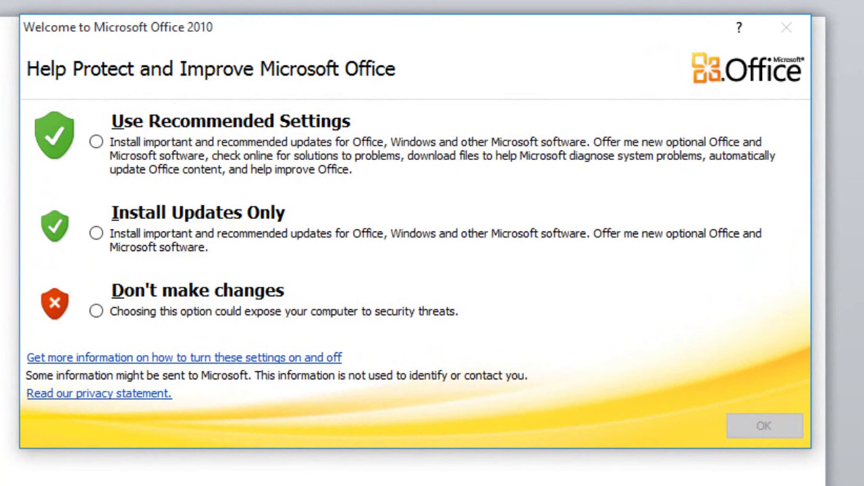
pyautogui.click(108, 316)
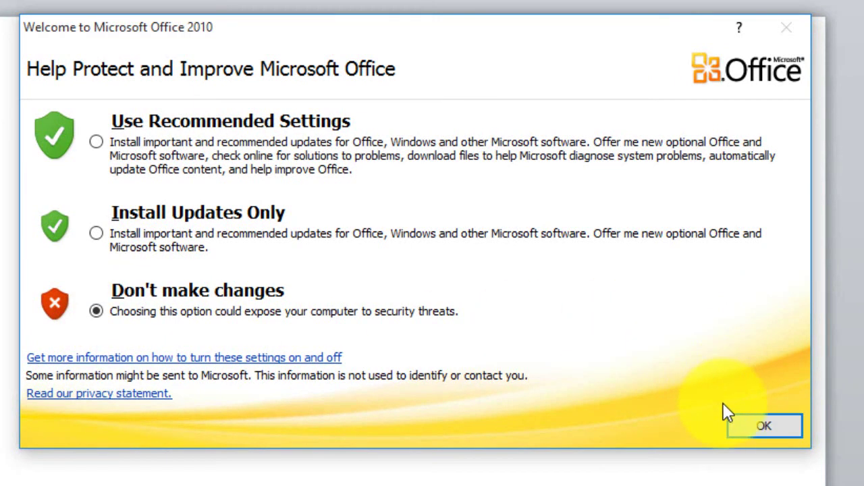
pyautogui.click(750, 424)
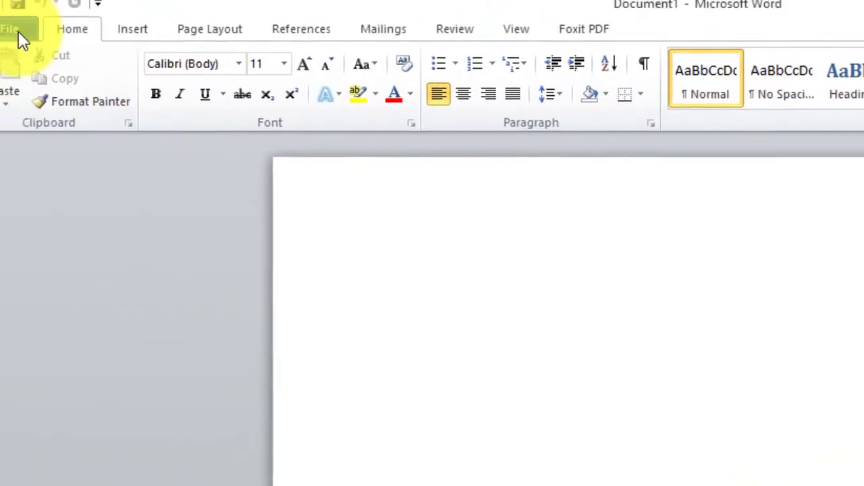
# - Check the Office product activation information on Word's Help page and close Word
pyautogui.click(29, 39)
pyautogui.click(41, 395)
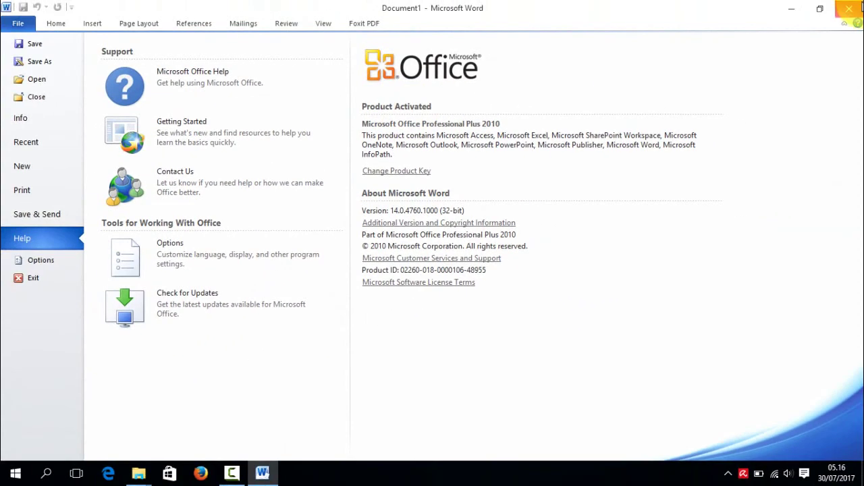
pyautogui.click(849, 8)
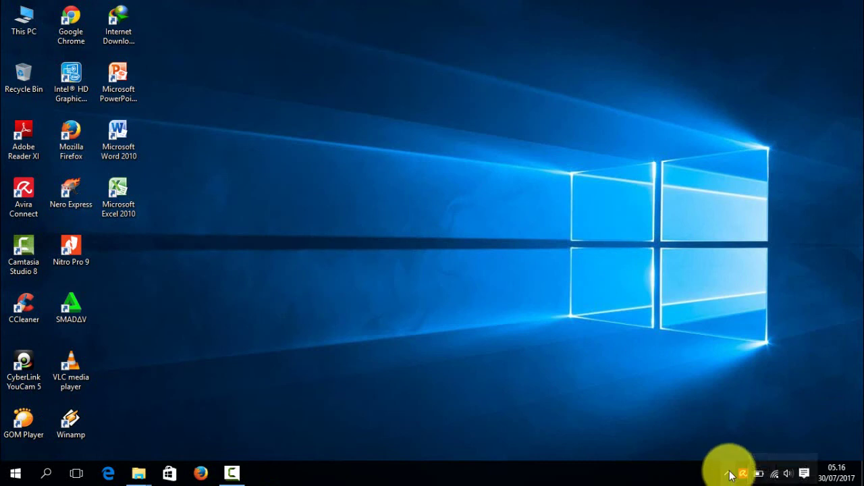
# - Expand the Avira folder in the list of all installed apps and open Avira Free Antivirus to check its protection status
pyautogui.click(730, 476)
pyautogui.click(742, 476)
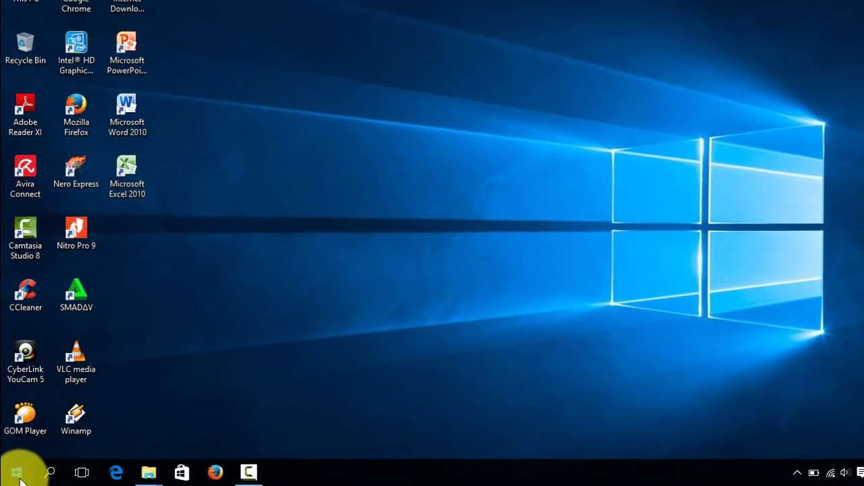
pyautogui.click(14, 473)
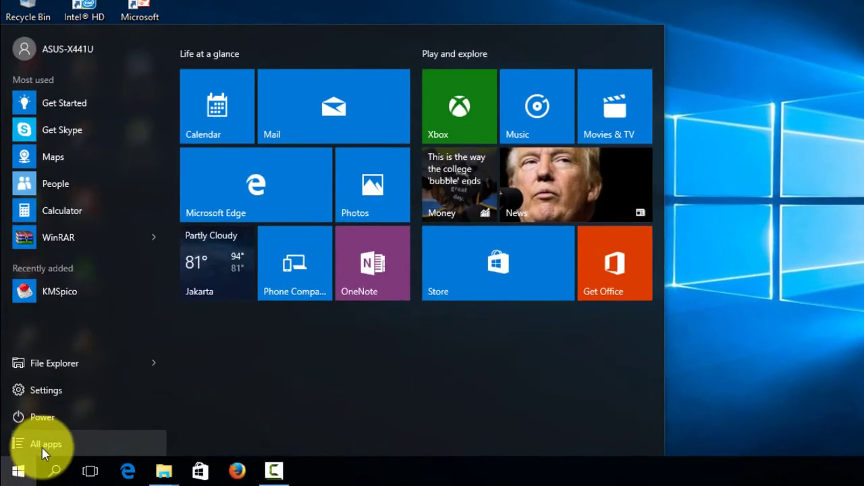
pyautogui.click(45, 445)
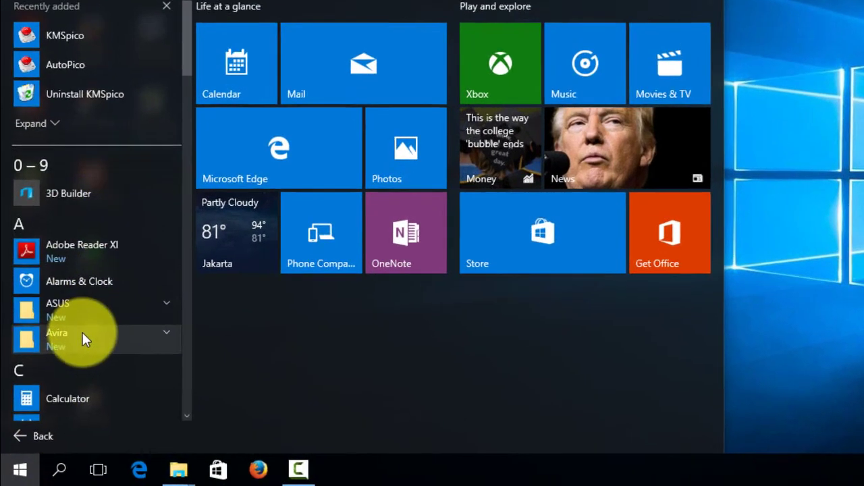
pyautogui.click(74, 343)
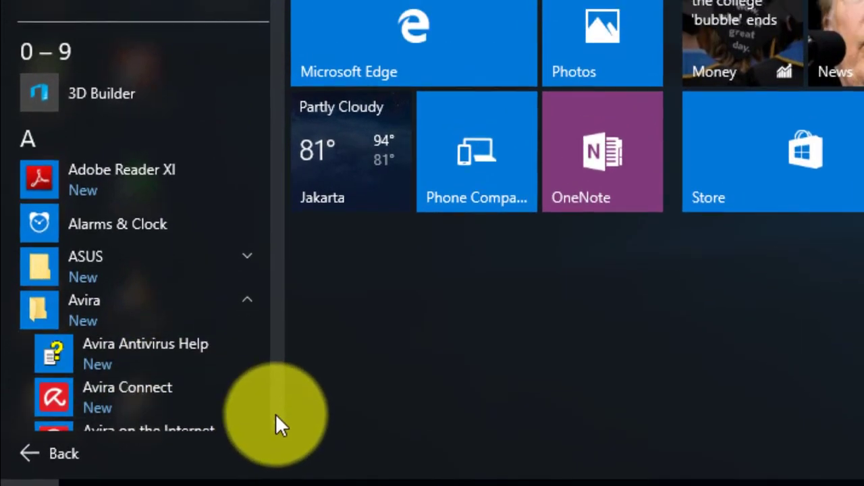
pyautogui.scroll(-10, 240, 397)
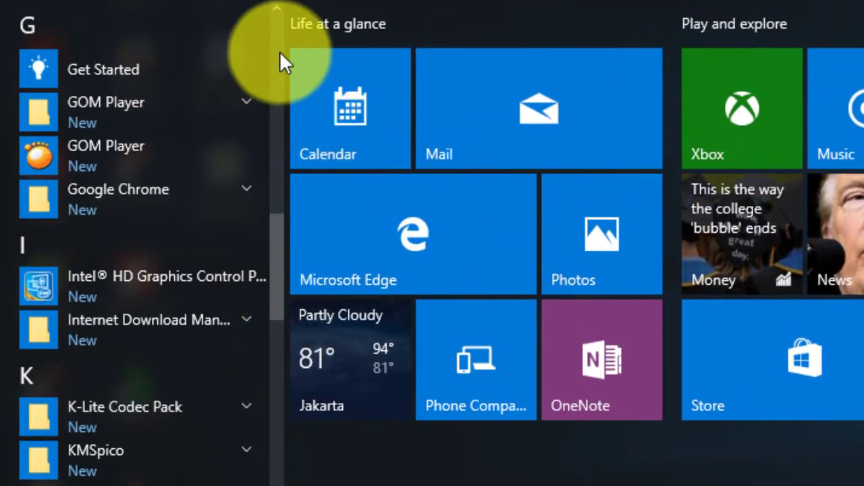
pyautogui.scroll(10, 279, 52)
pyautogui.click(165, 83)
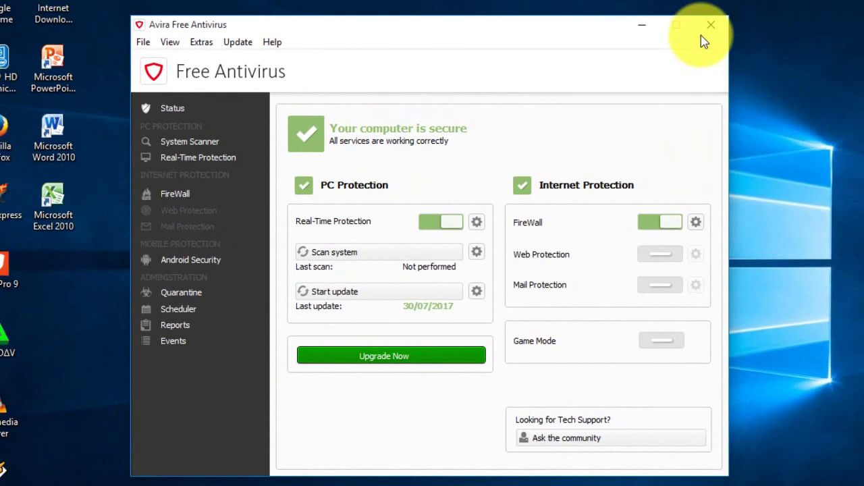
# - Close the Avira Free Antivirus window and refresh the desktop
pyautogui.click(708, 25)
pyautogui.rightClick(658, 30)
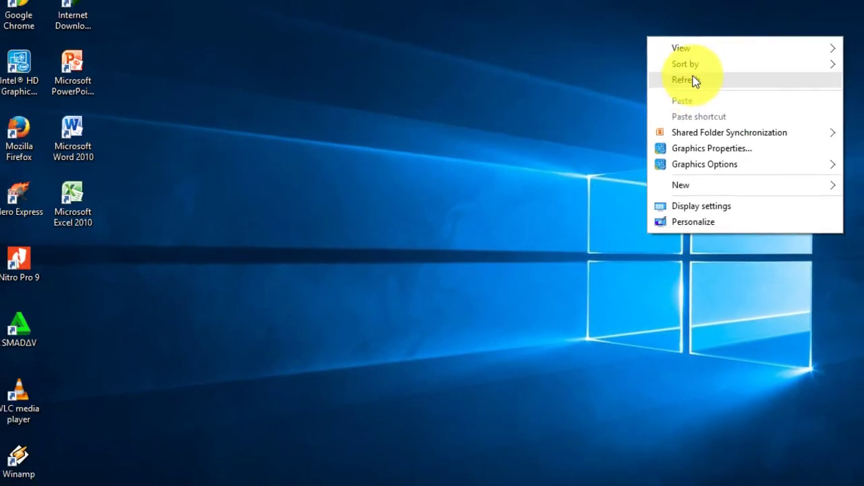
pyautogui.click(698, 76)
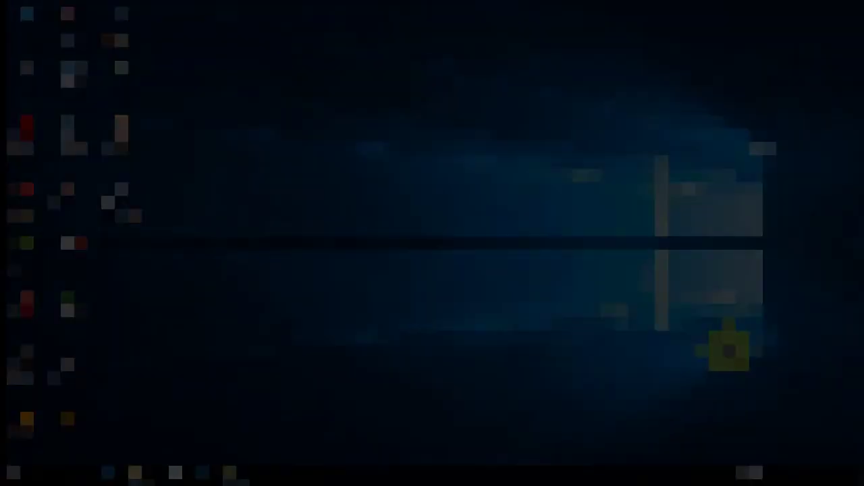